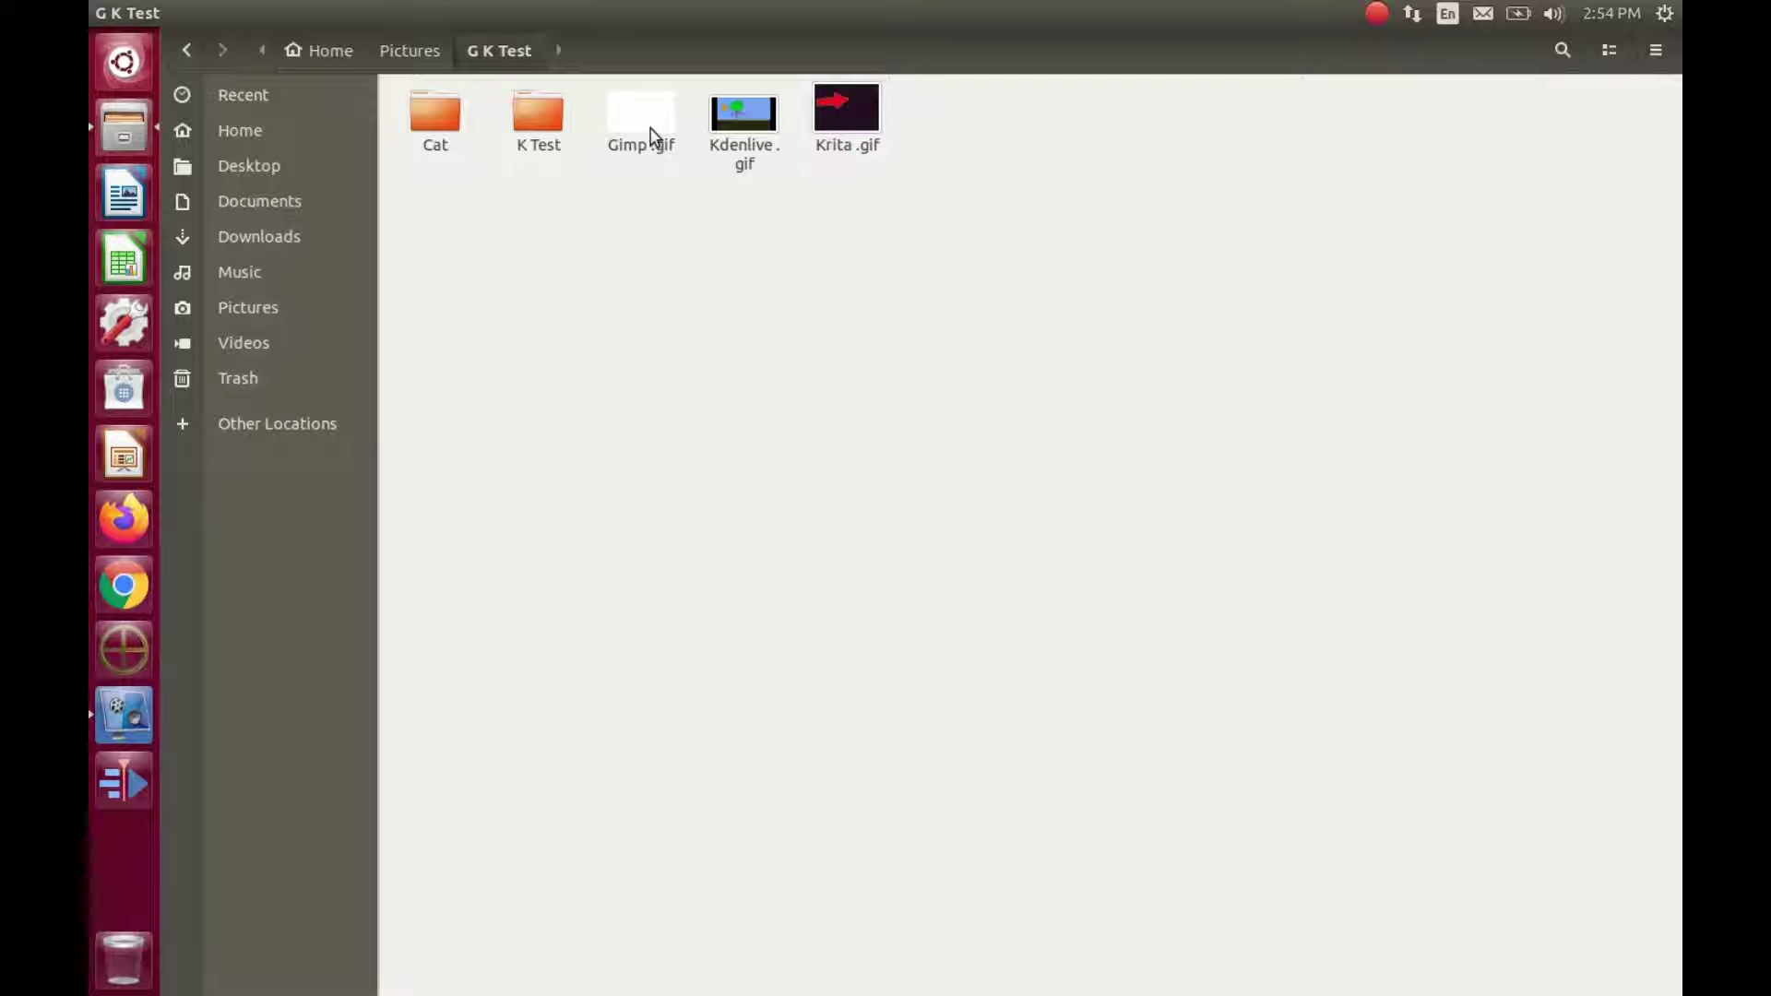
Preview Gimp.gif, Kdenlive.gif and Krita.gif in Image Viewer, closing each after viewing.
double_click(650, 129)
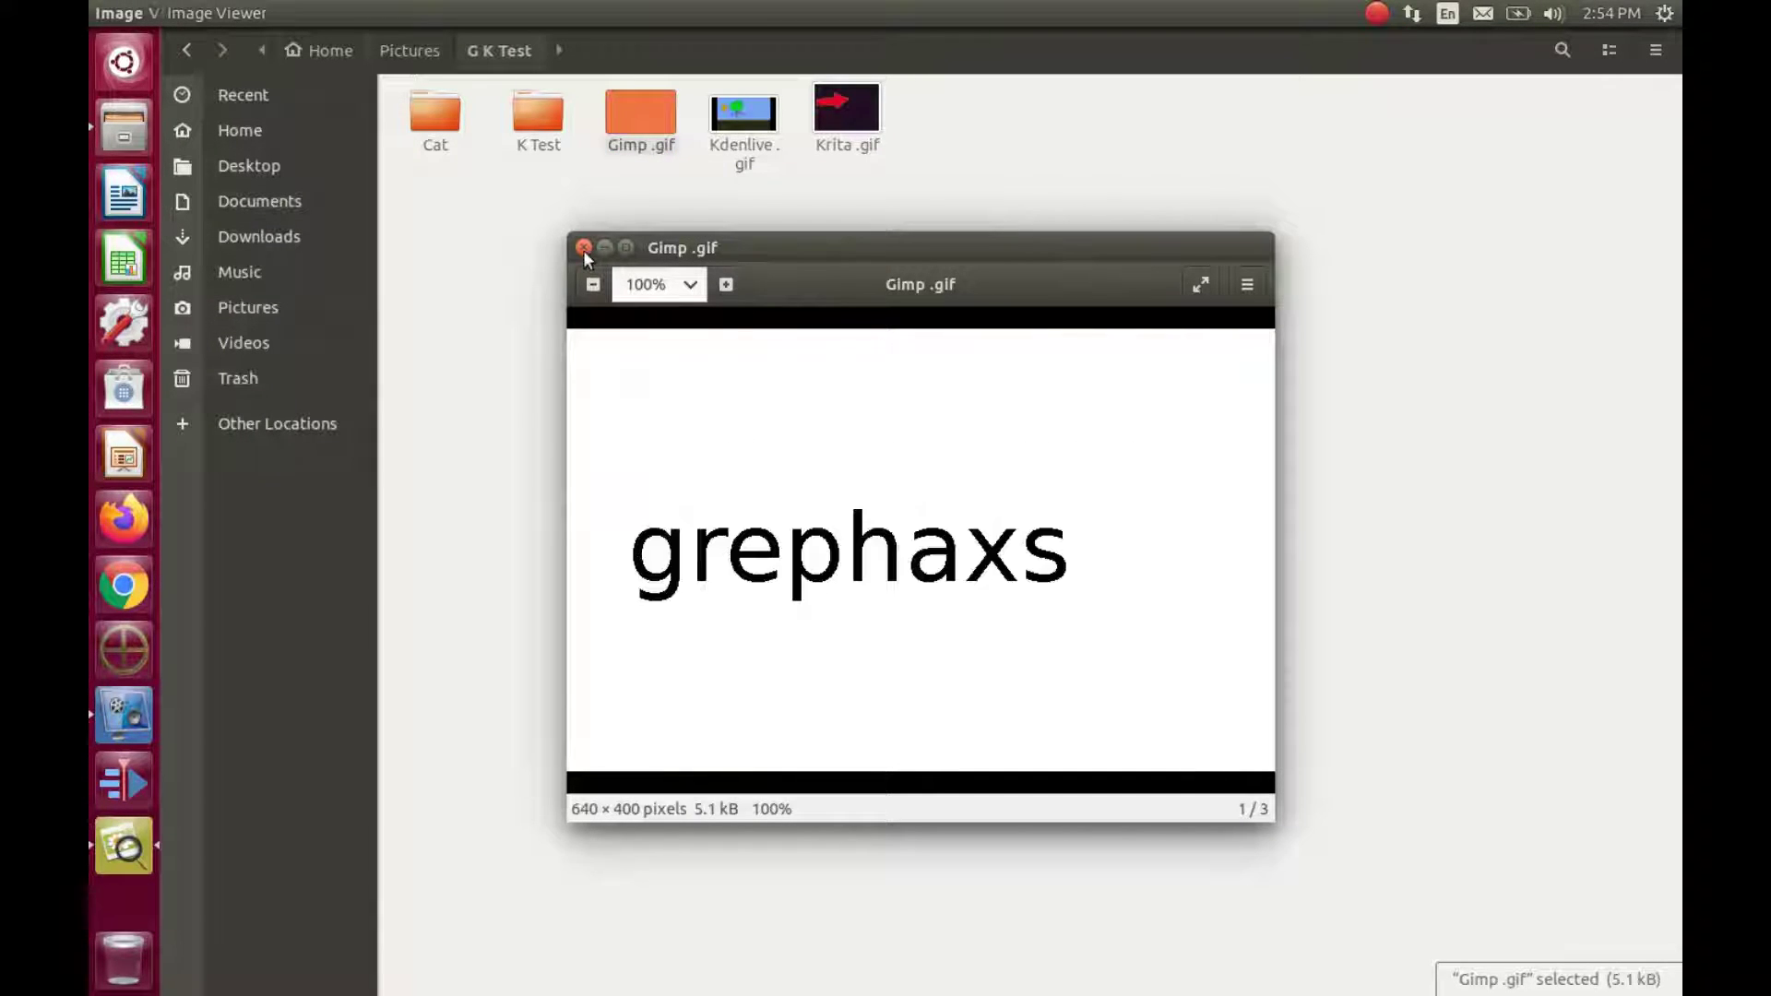
left_click(583, 249)
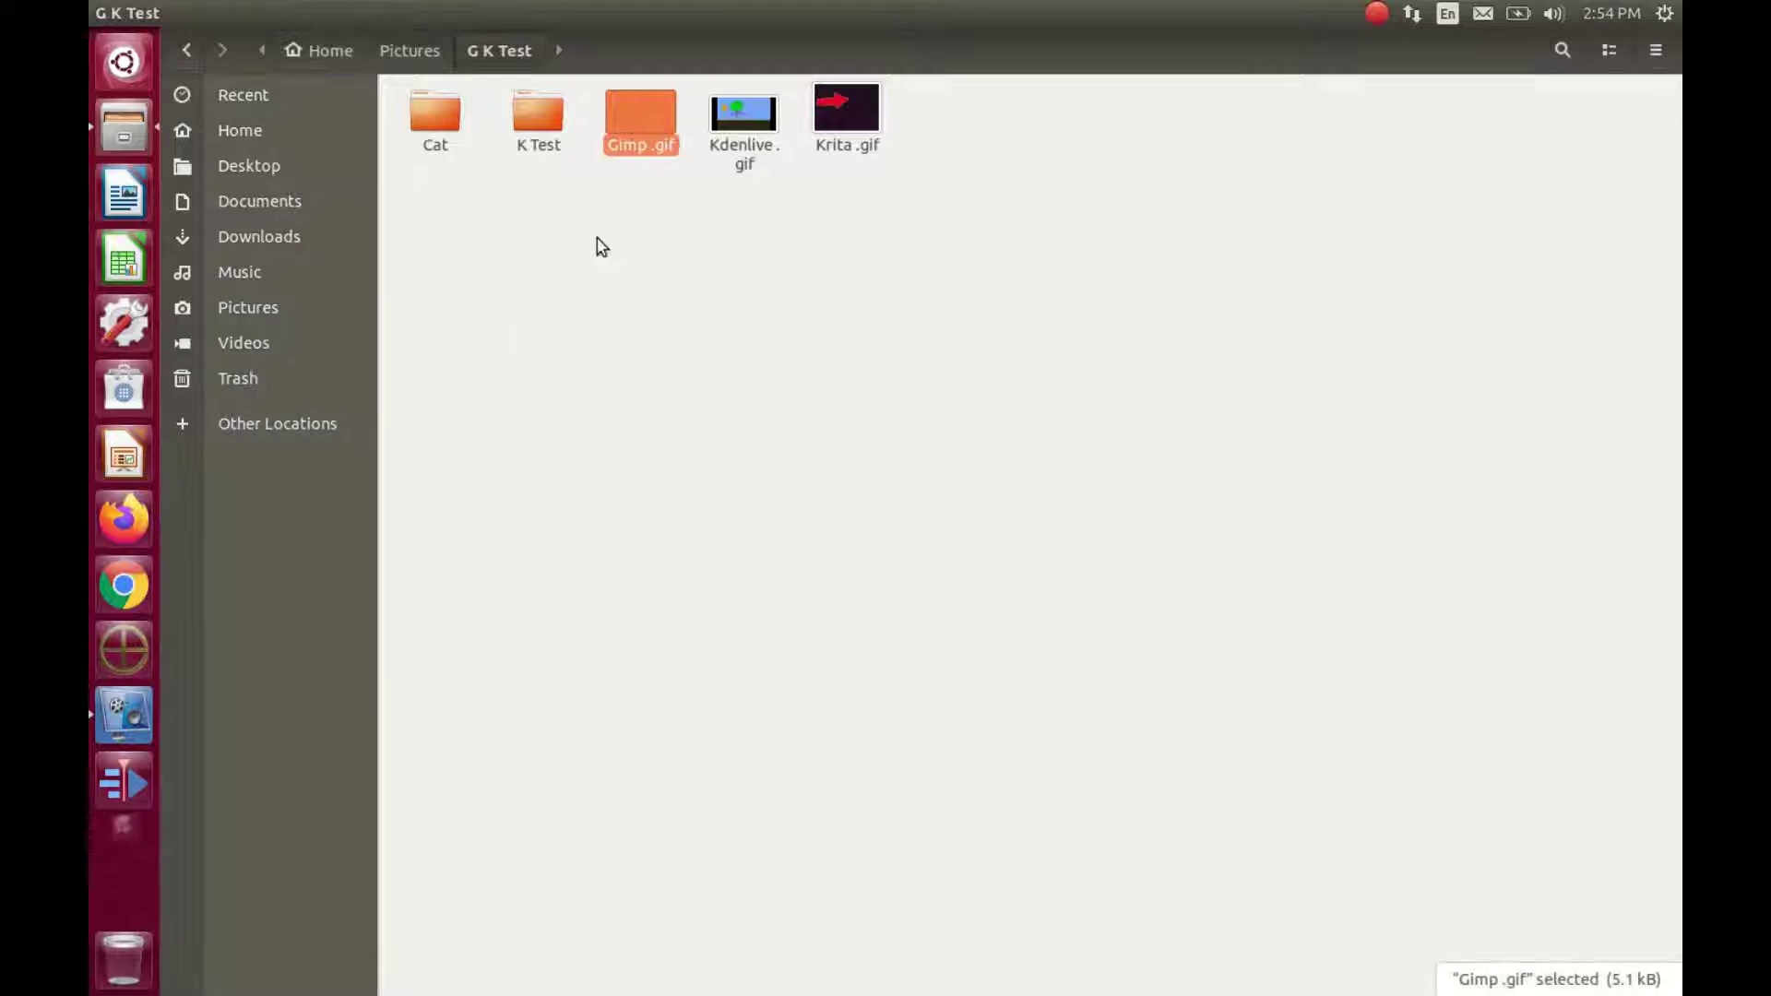
double_click(743, 123)
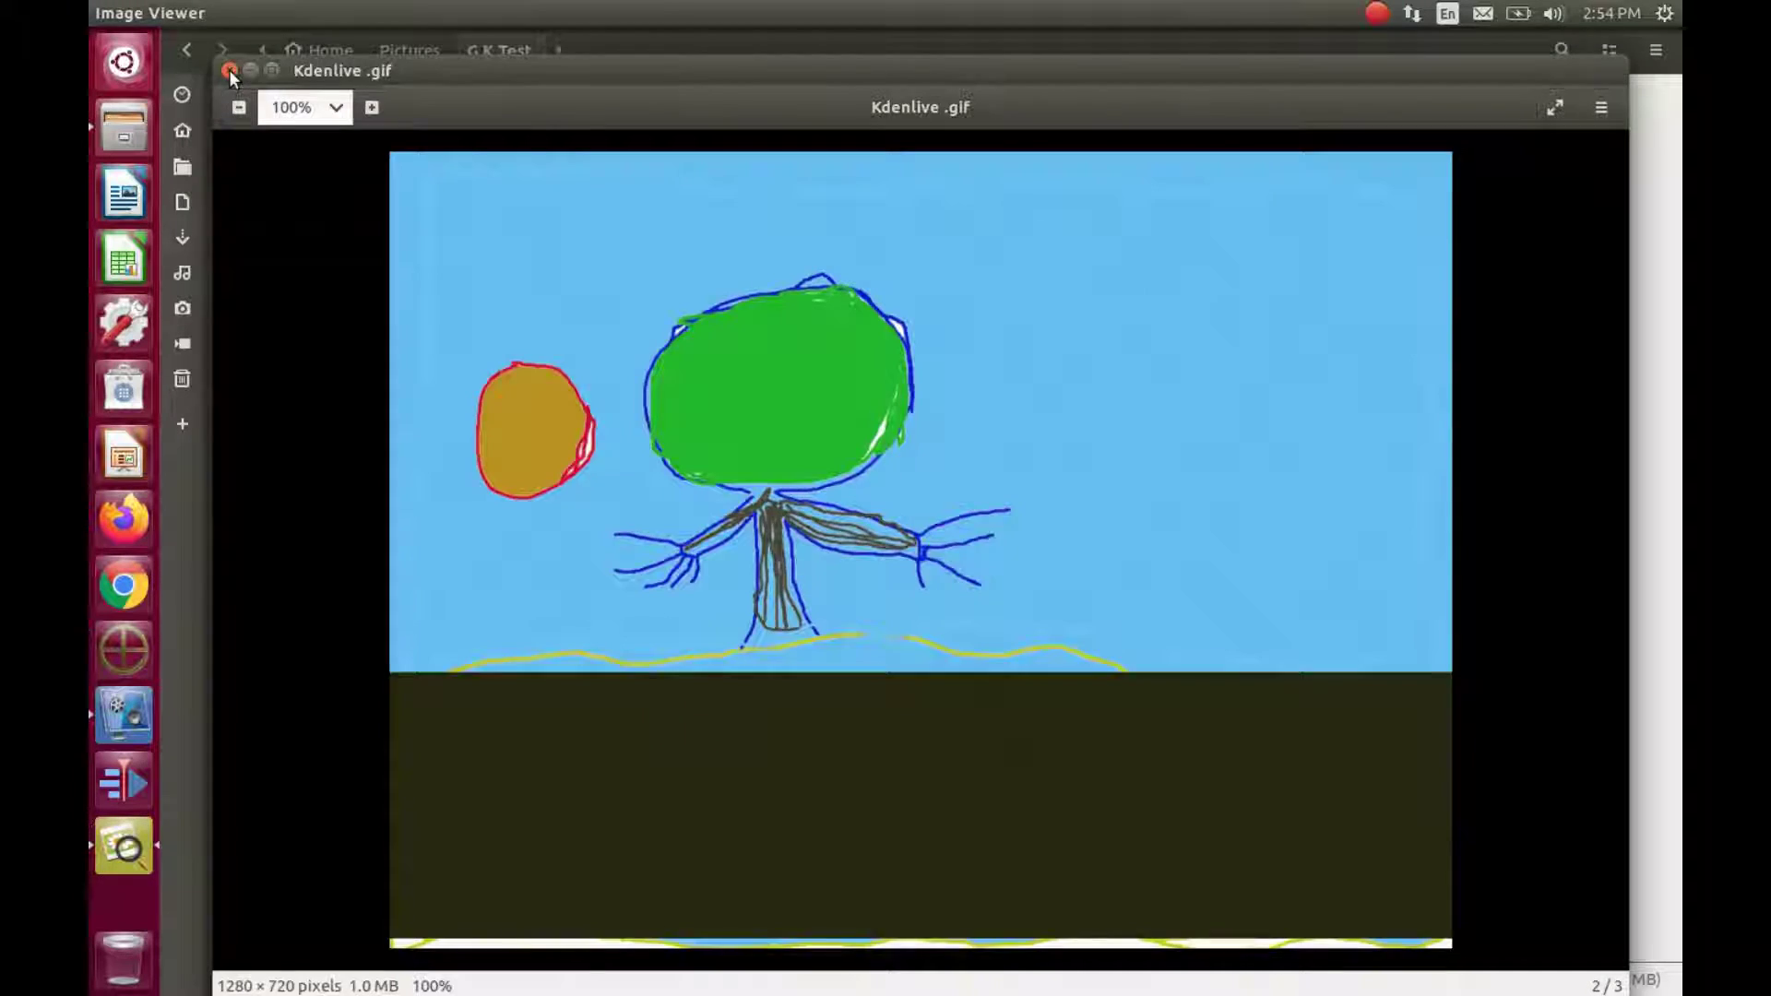
left_click(229, 69)
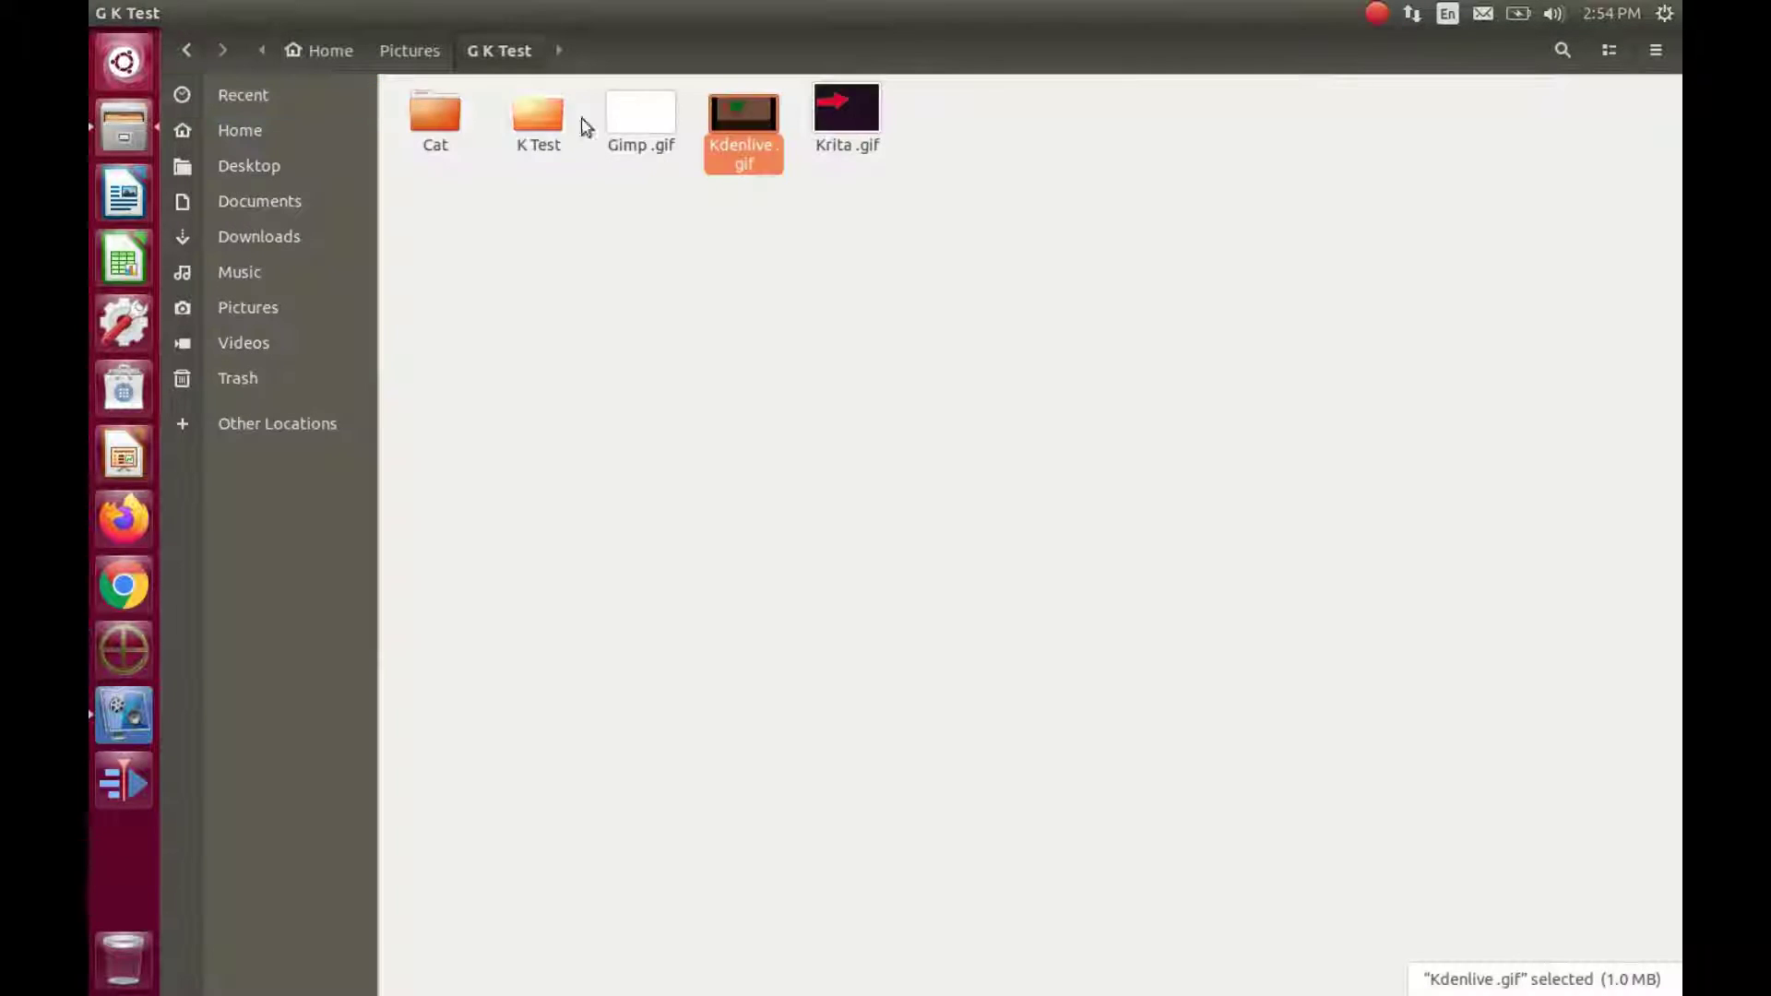
double_click(850, 118)
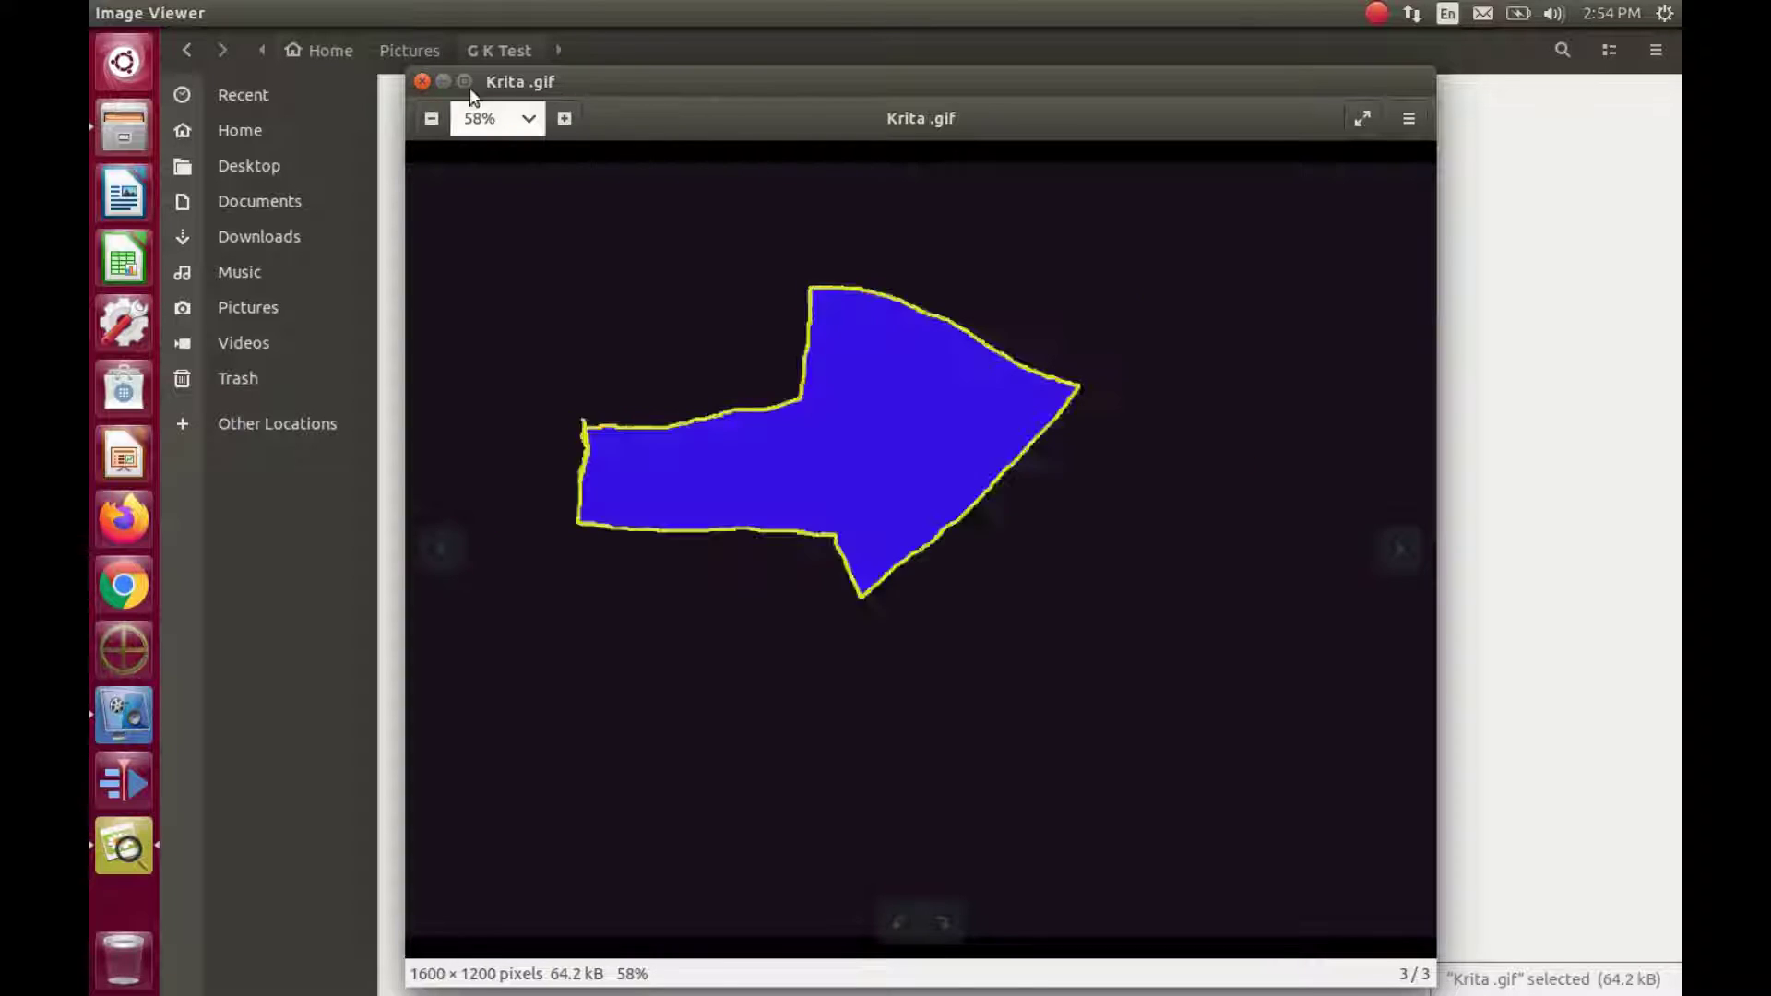
left_click(421, 82)
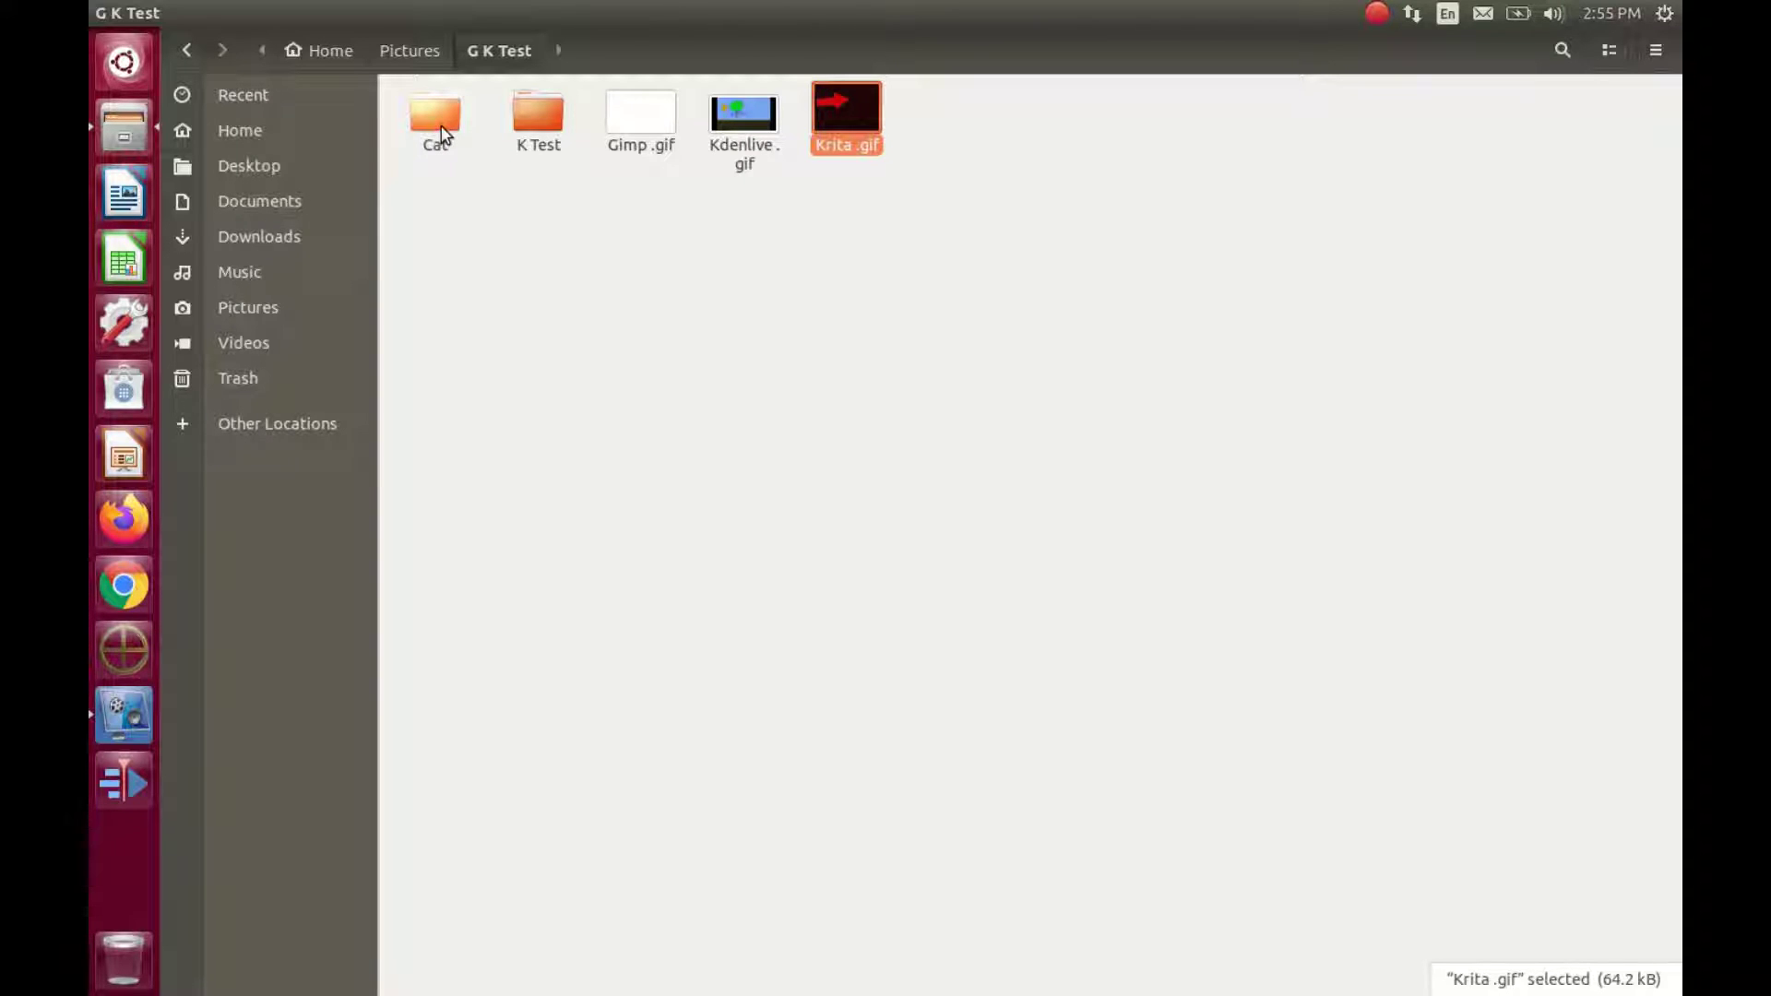
Browse the K Test frame PNGs and the Cat folder's five screenshots, returning to G K Test.
double_click(533, 124)
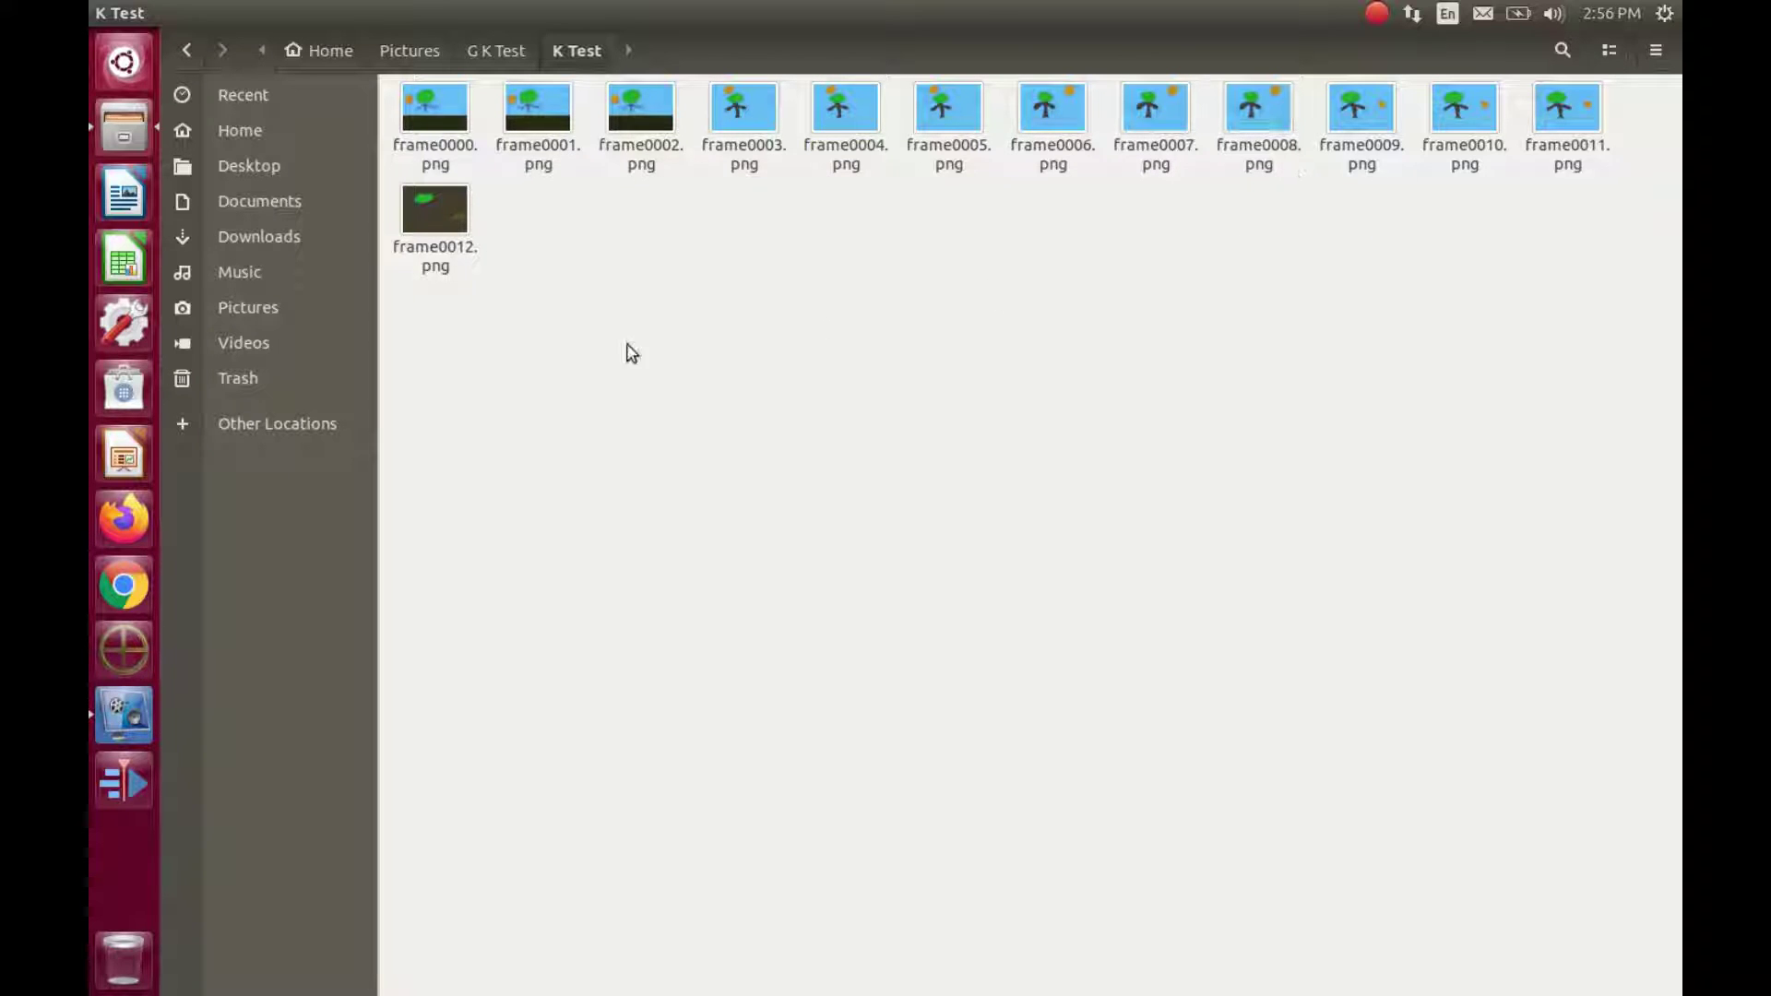
left_click(187, 48)
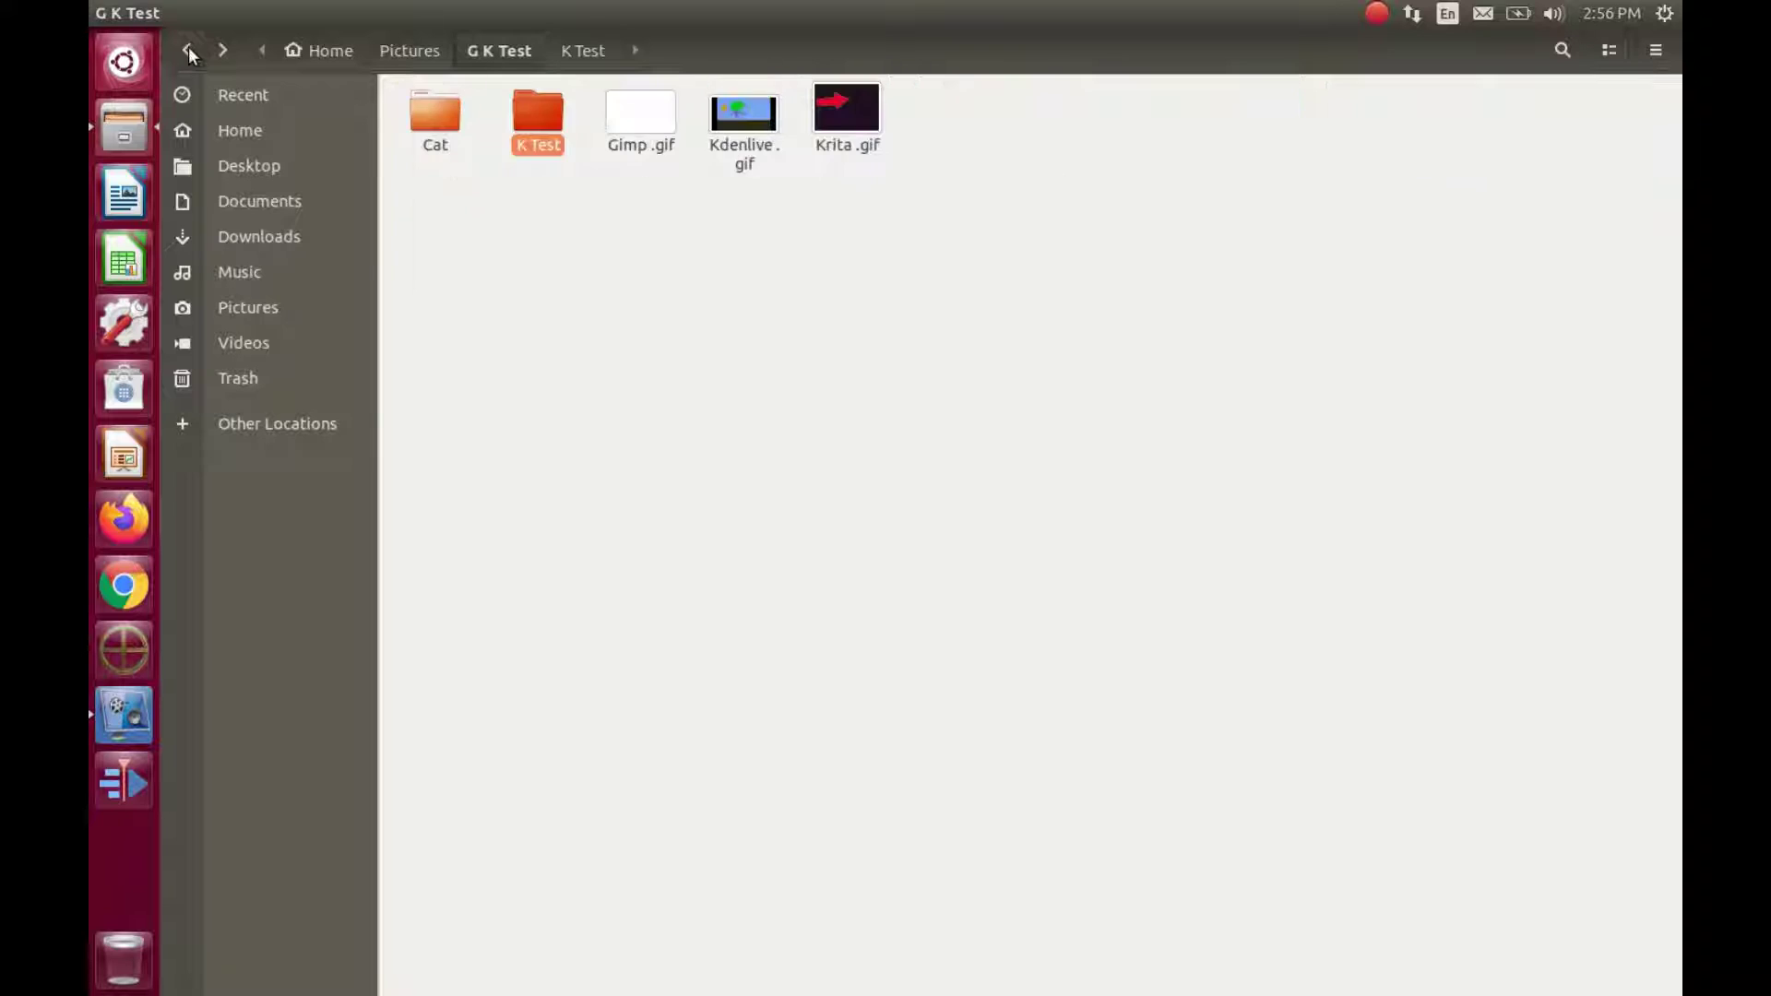
double_click(441, 116)
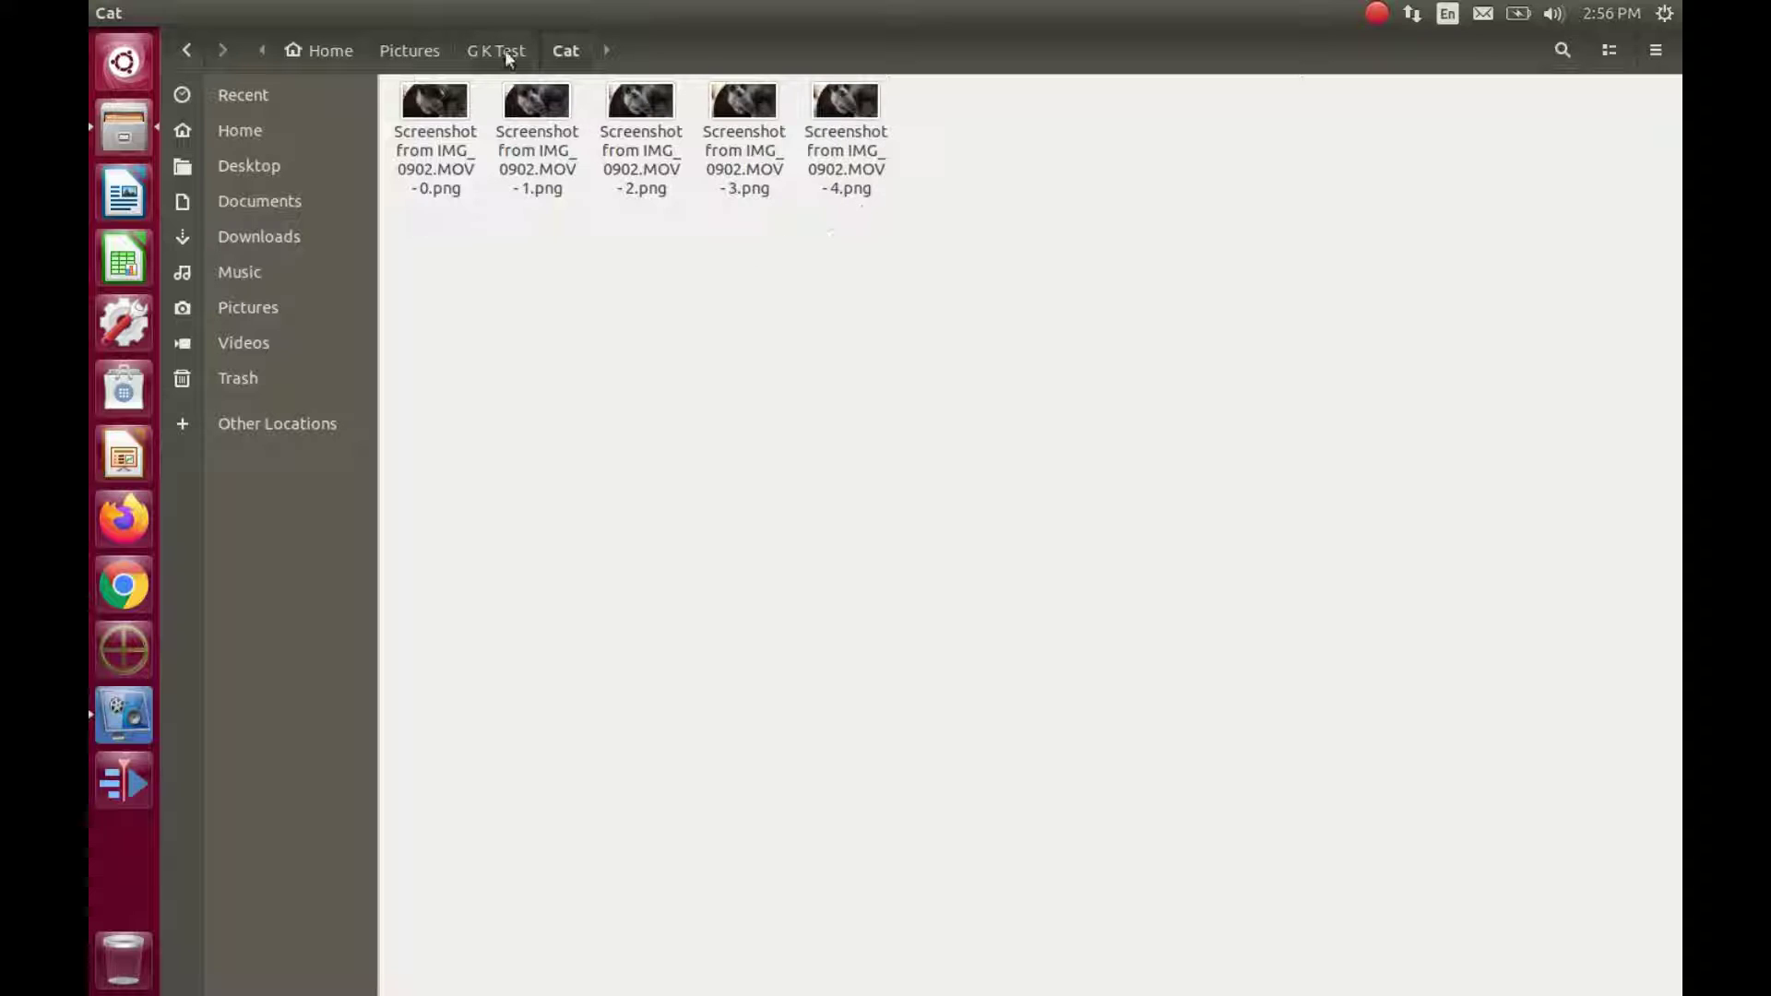
left_click(186, 52)
left_click(607, 262)
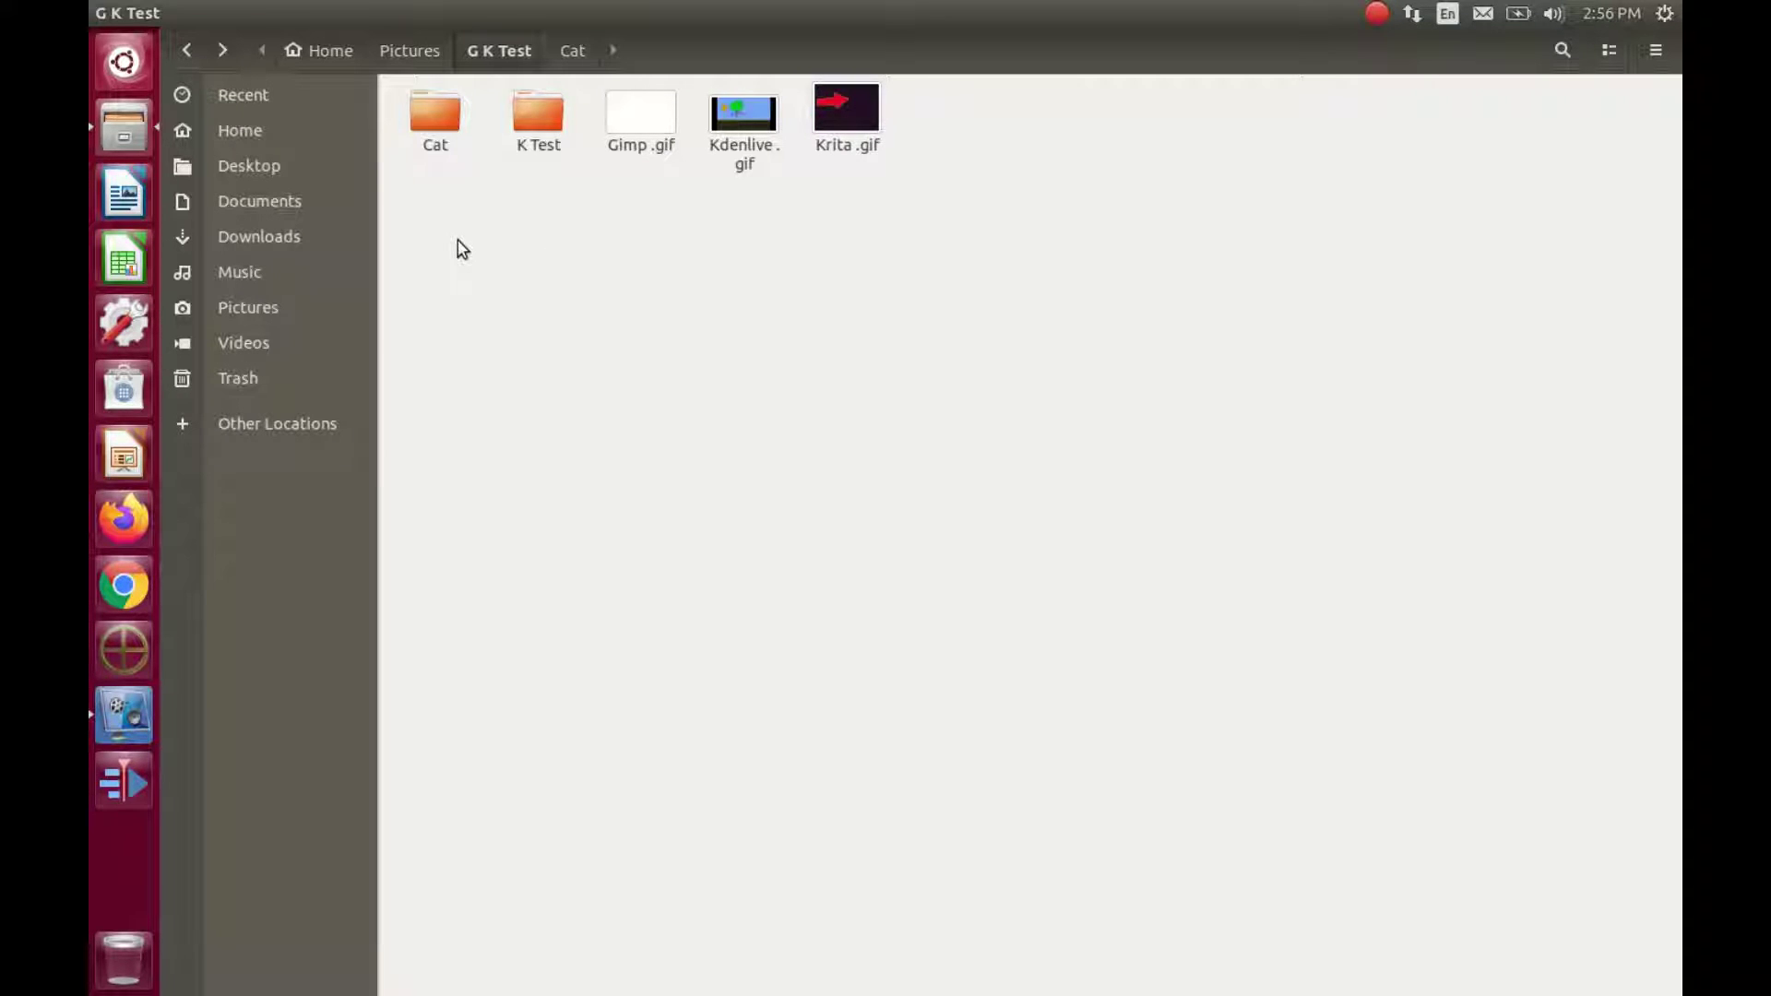
Import IMG_0902.MOV into the Project Bin and place it at the start of Video 2.
left_click(102, 12)
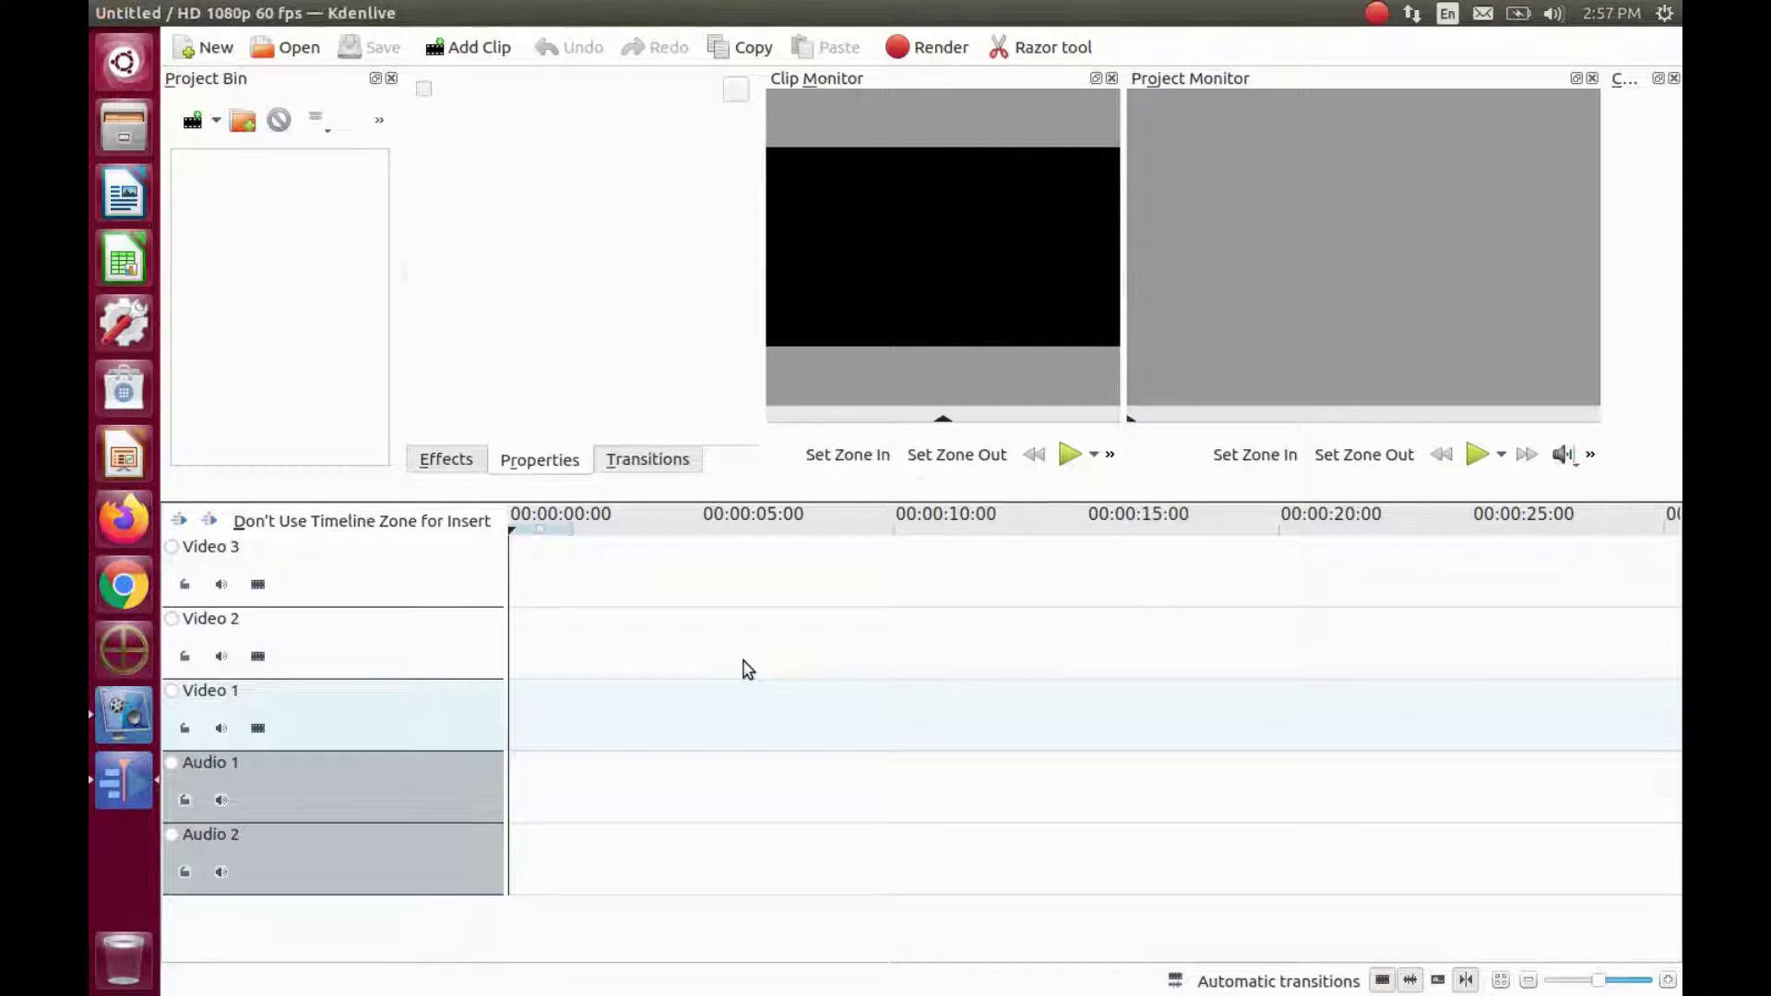
left_click(467, 50)
left_click(863, 402)
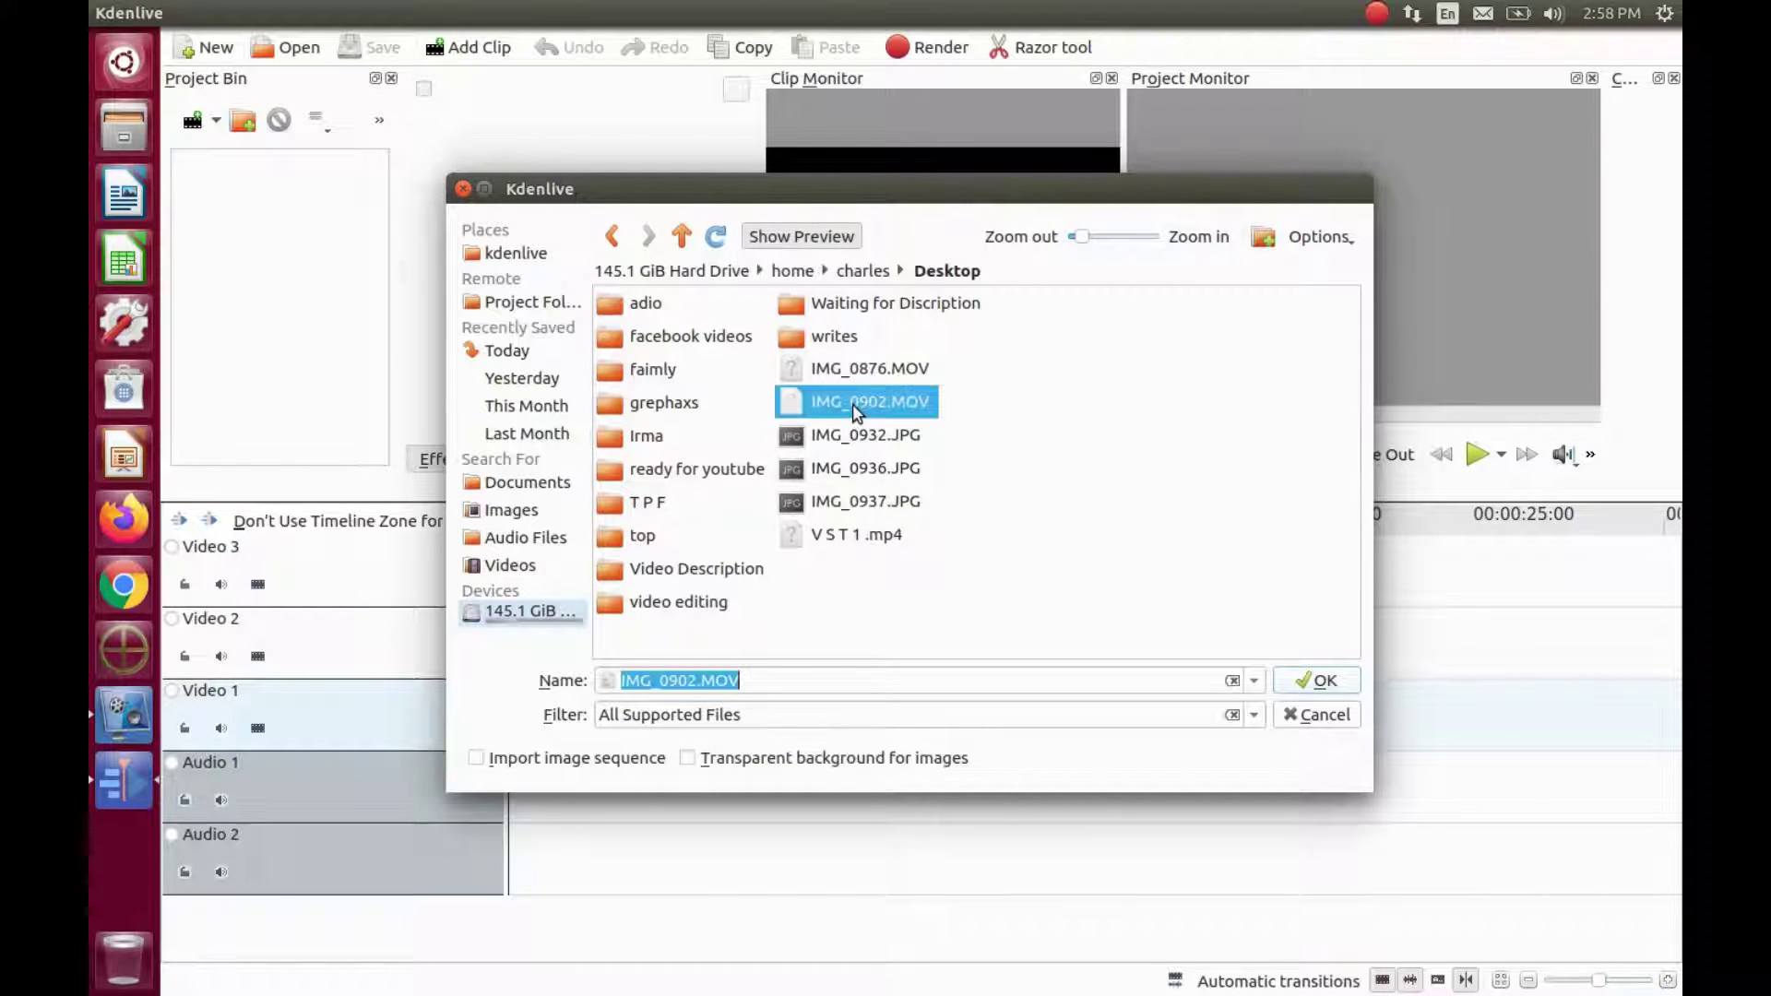
left_click(1315, 683)
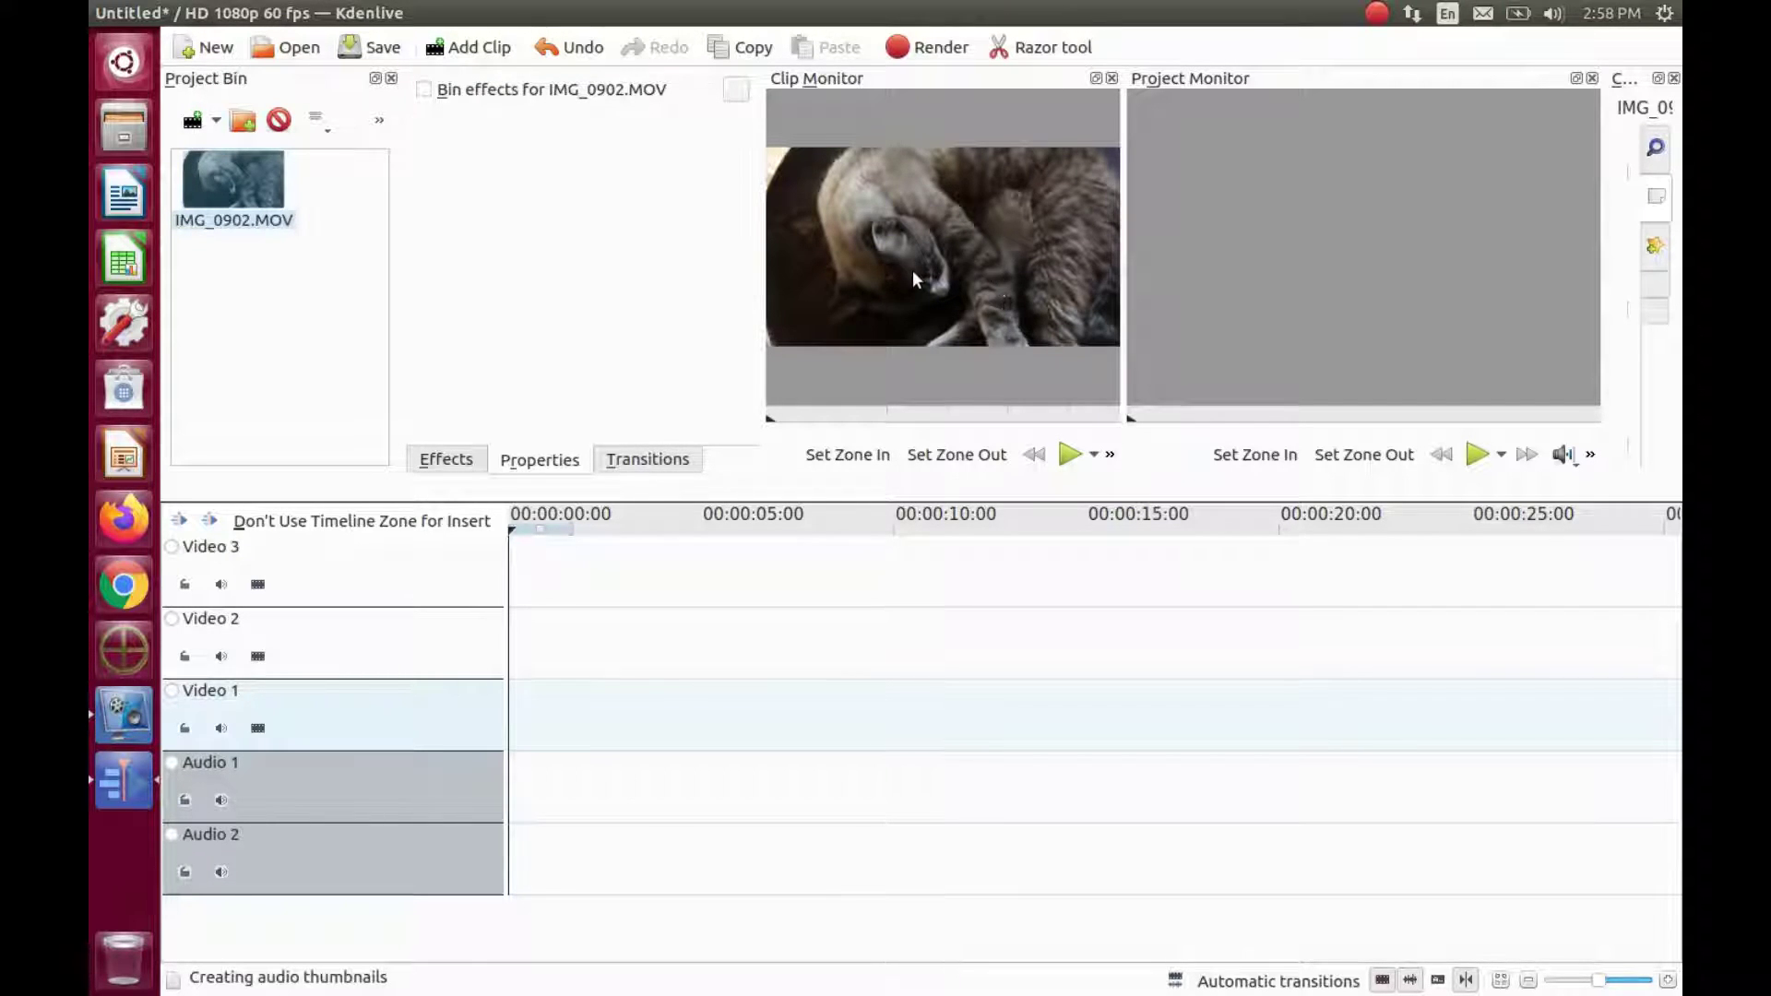
left_click_drag(234, 175, 644, 655)
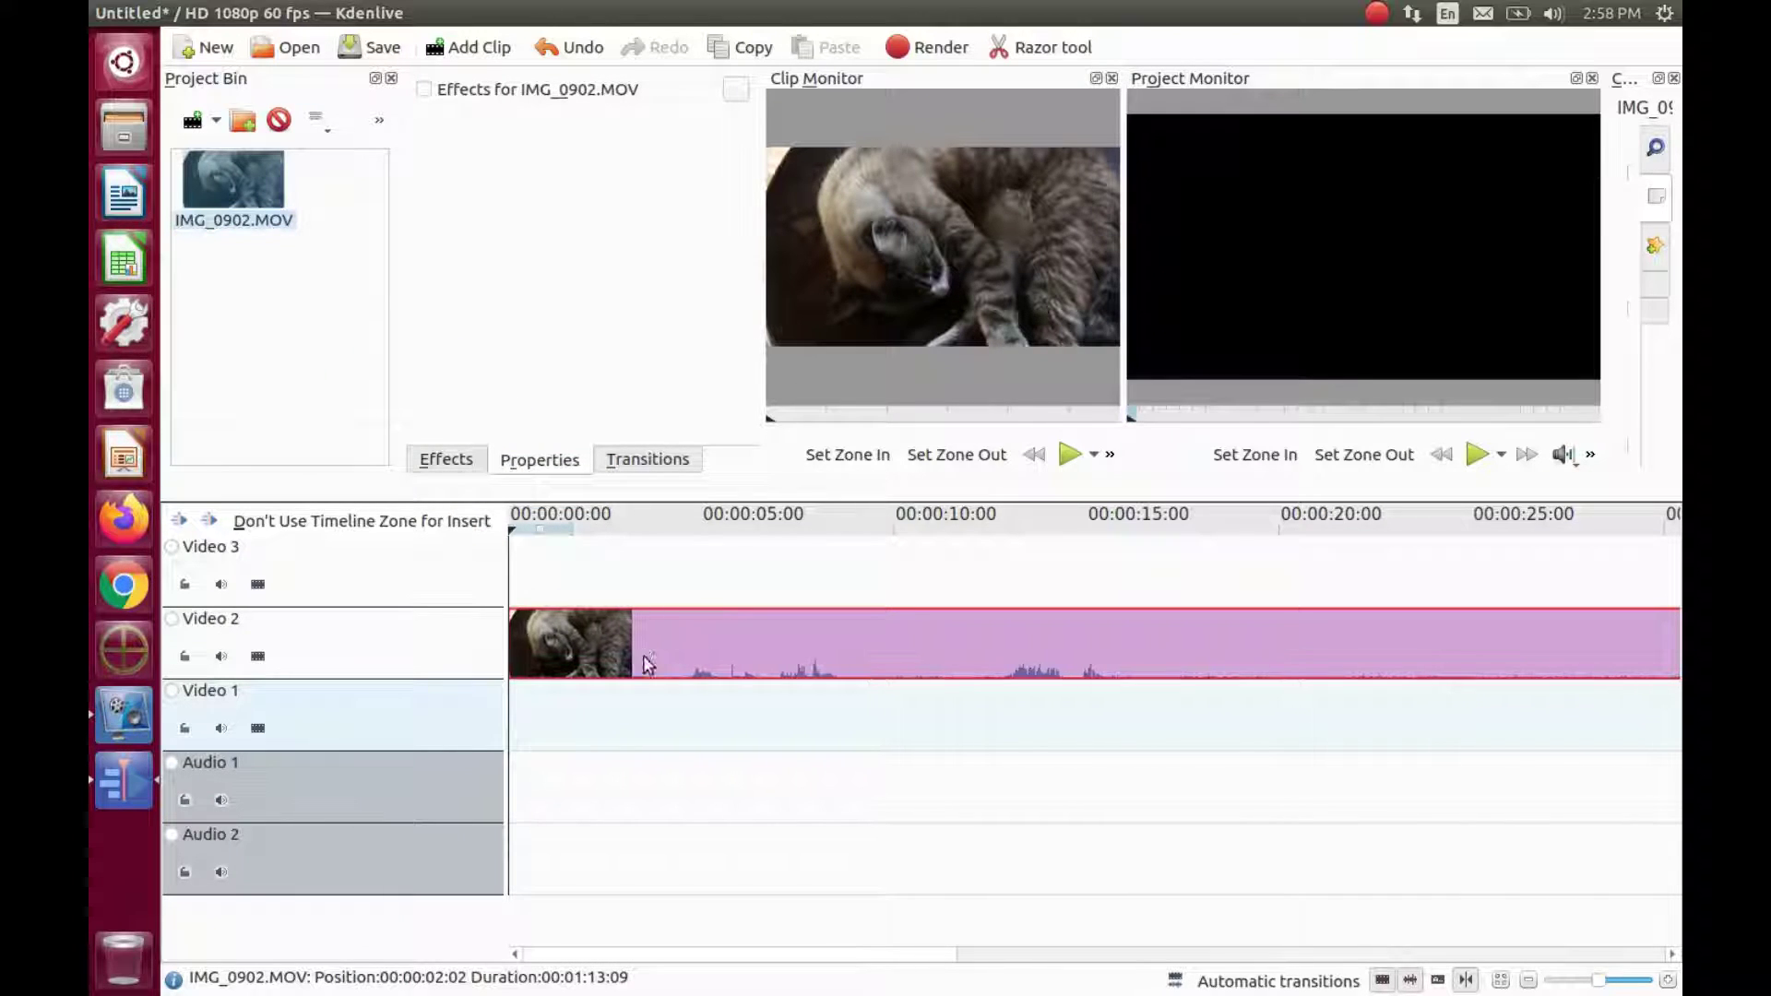
Split off and delete the cat clip's audio, then move the video clip down to Video 1.
right_click(707, 648)
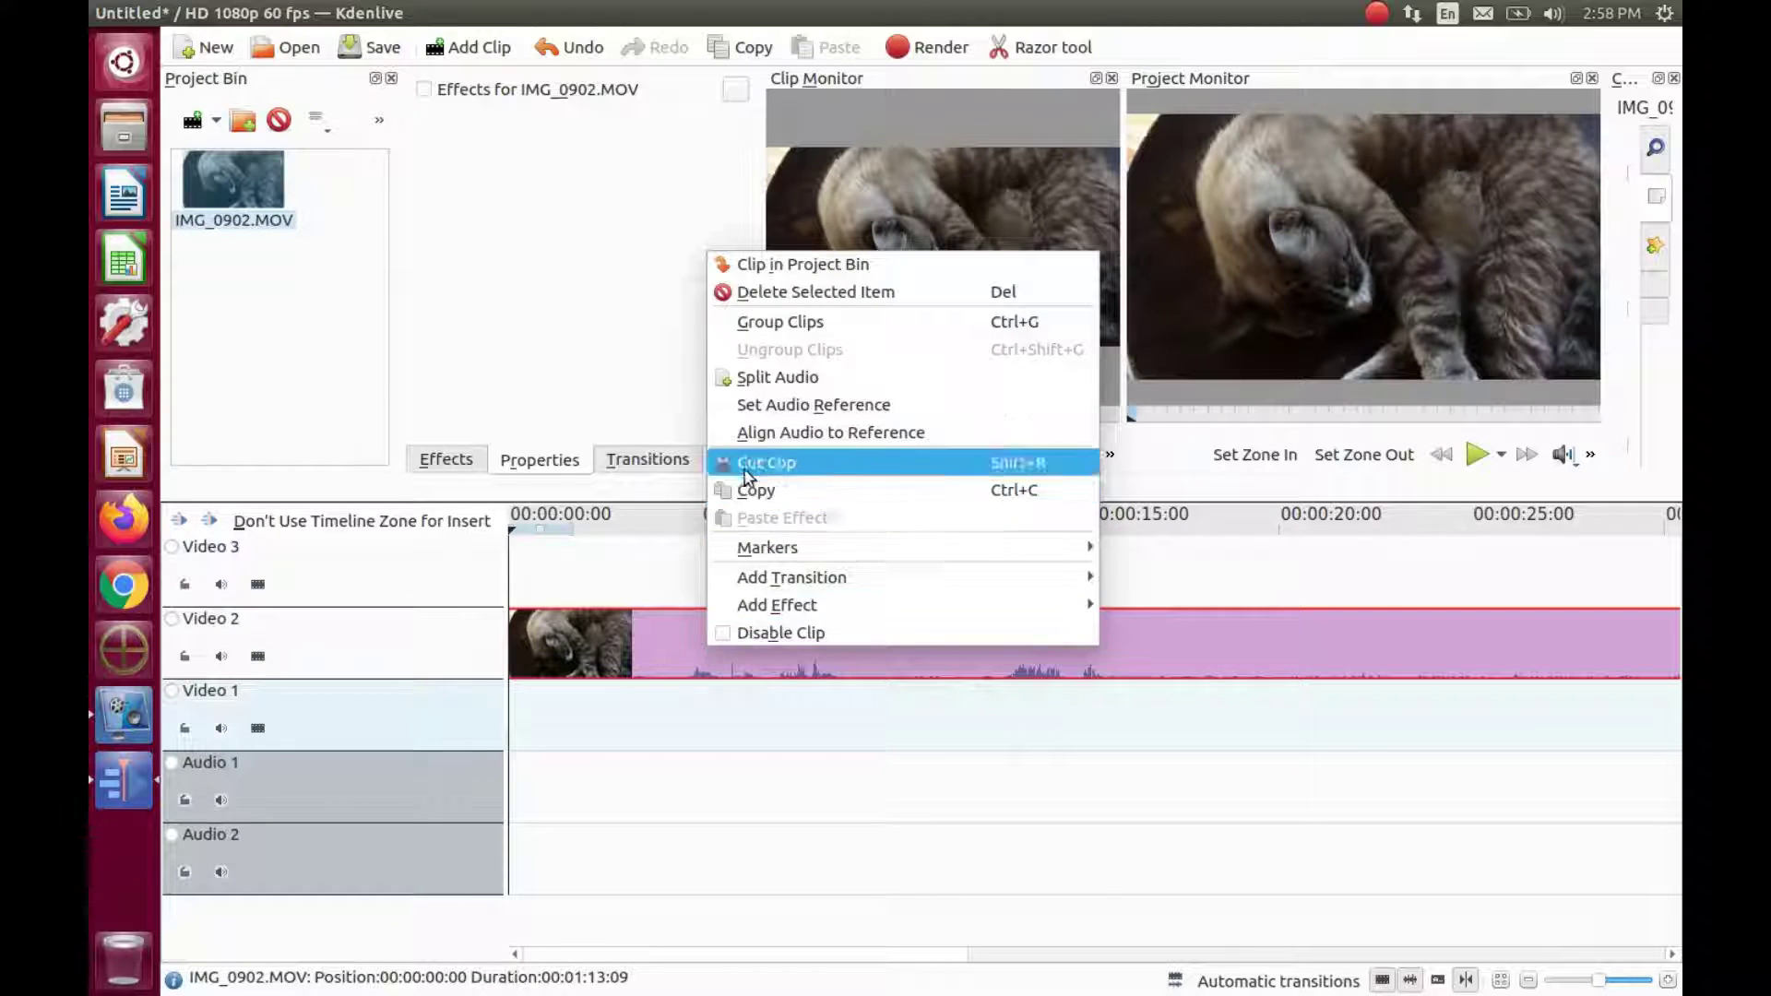
left_click(775, 378)
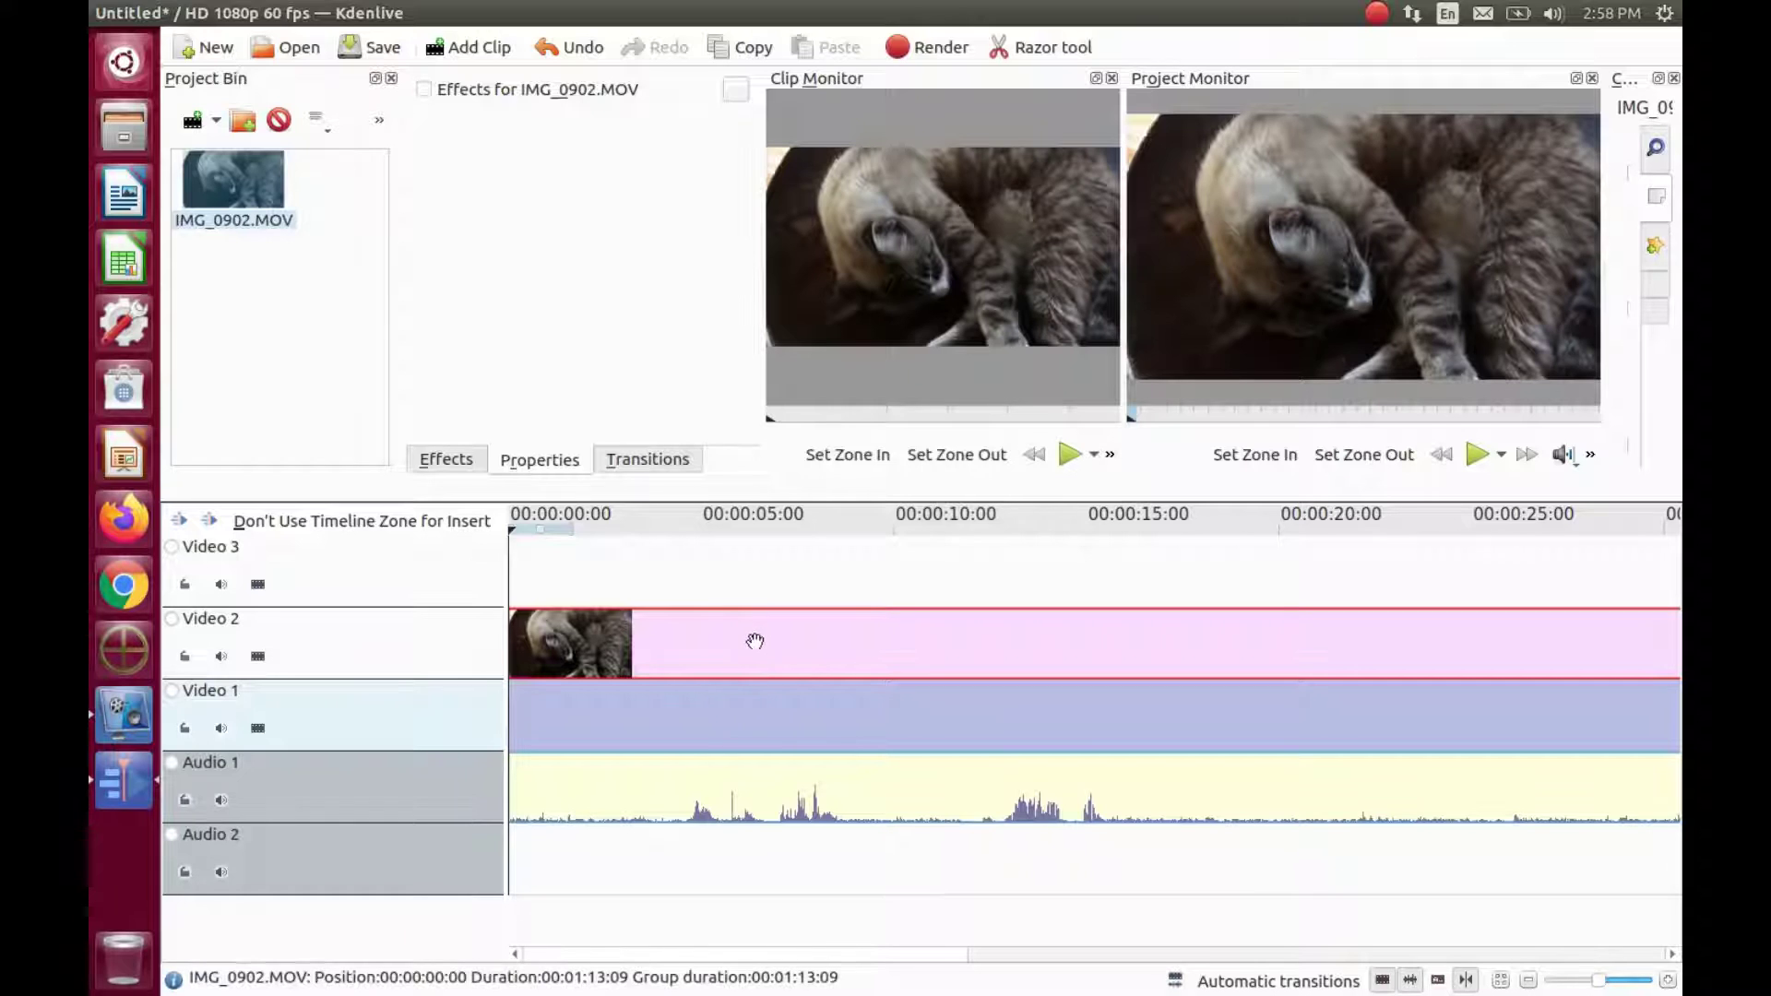
right_click(756, 643)
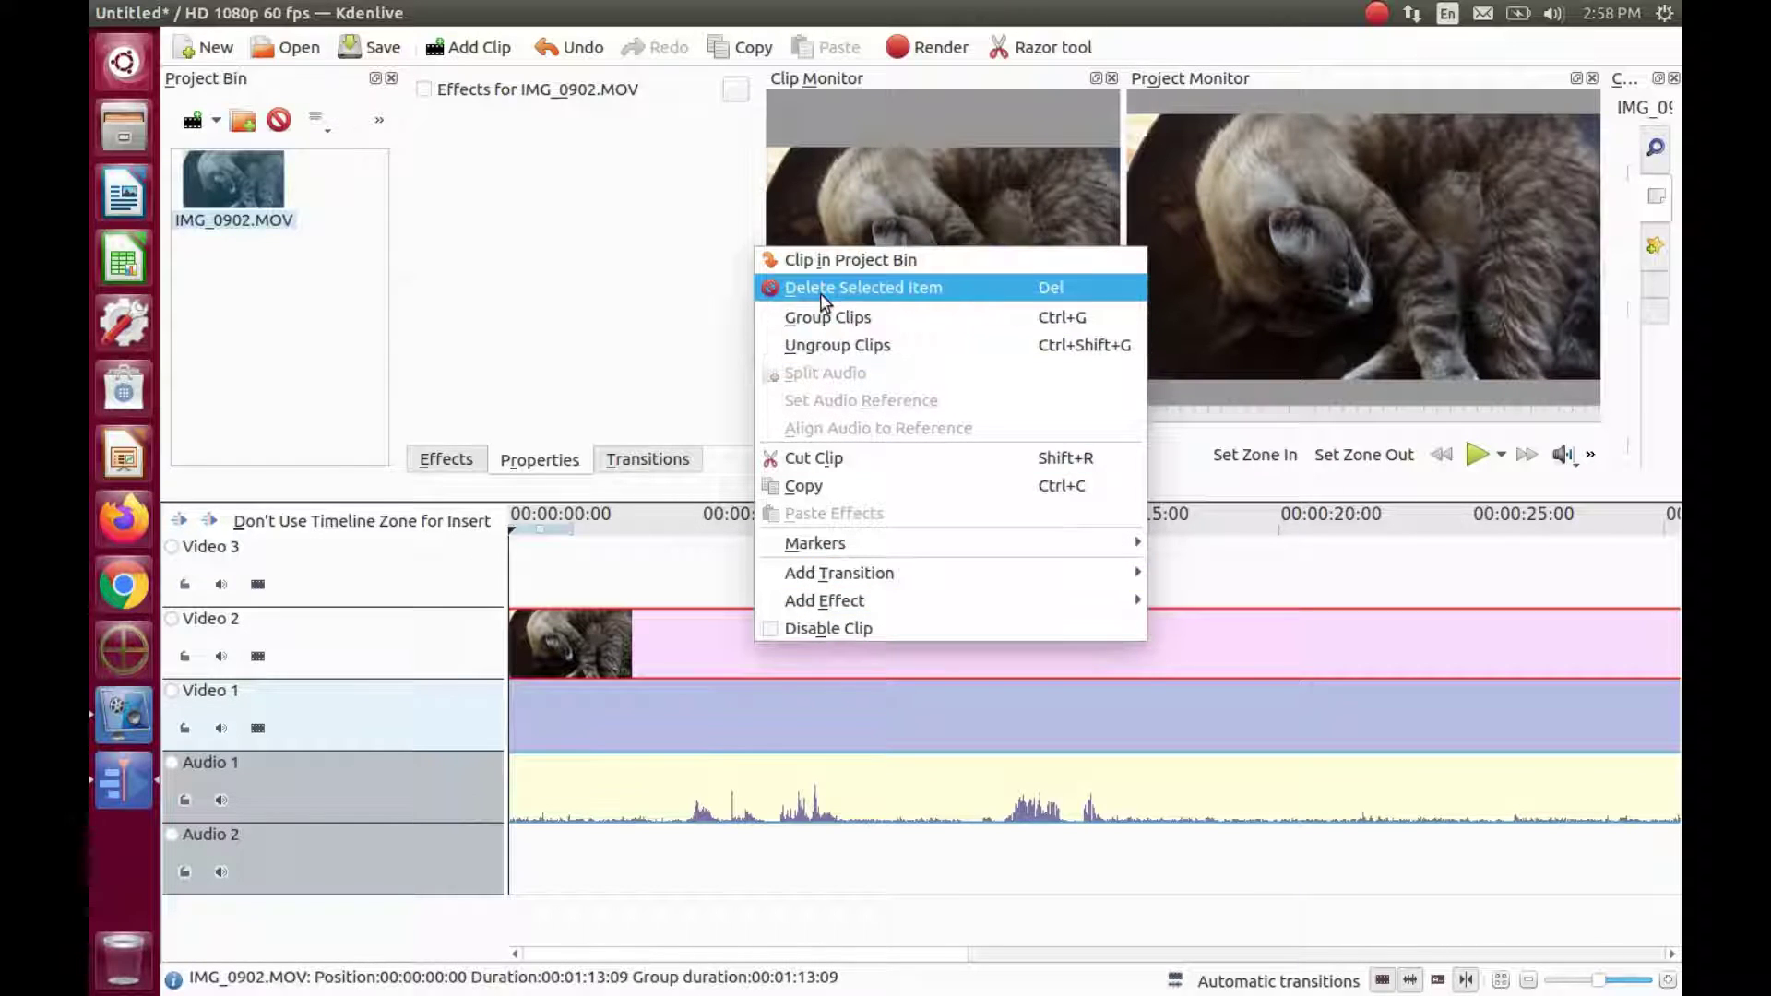
left_click(830, 347)
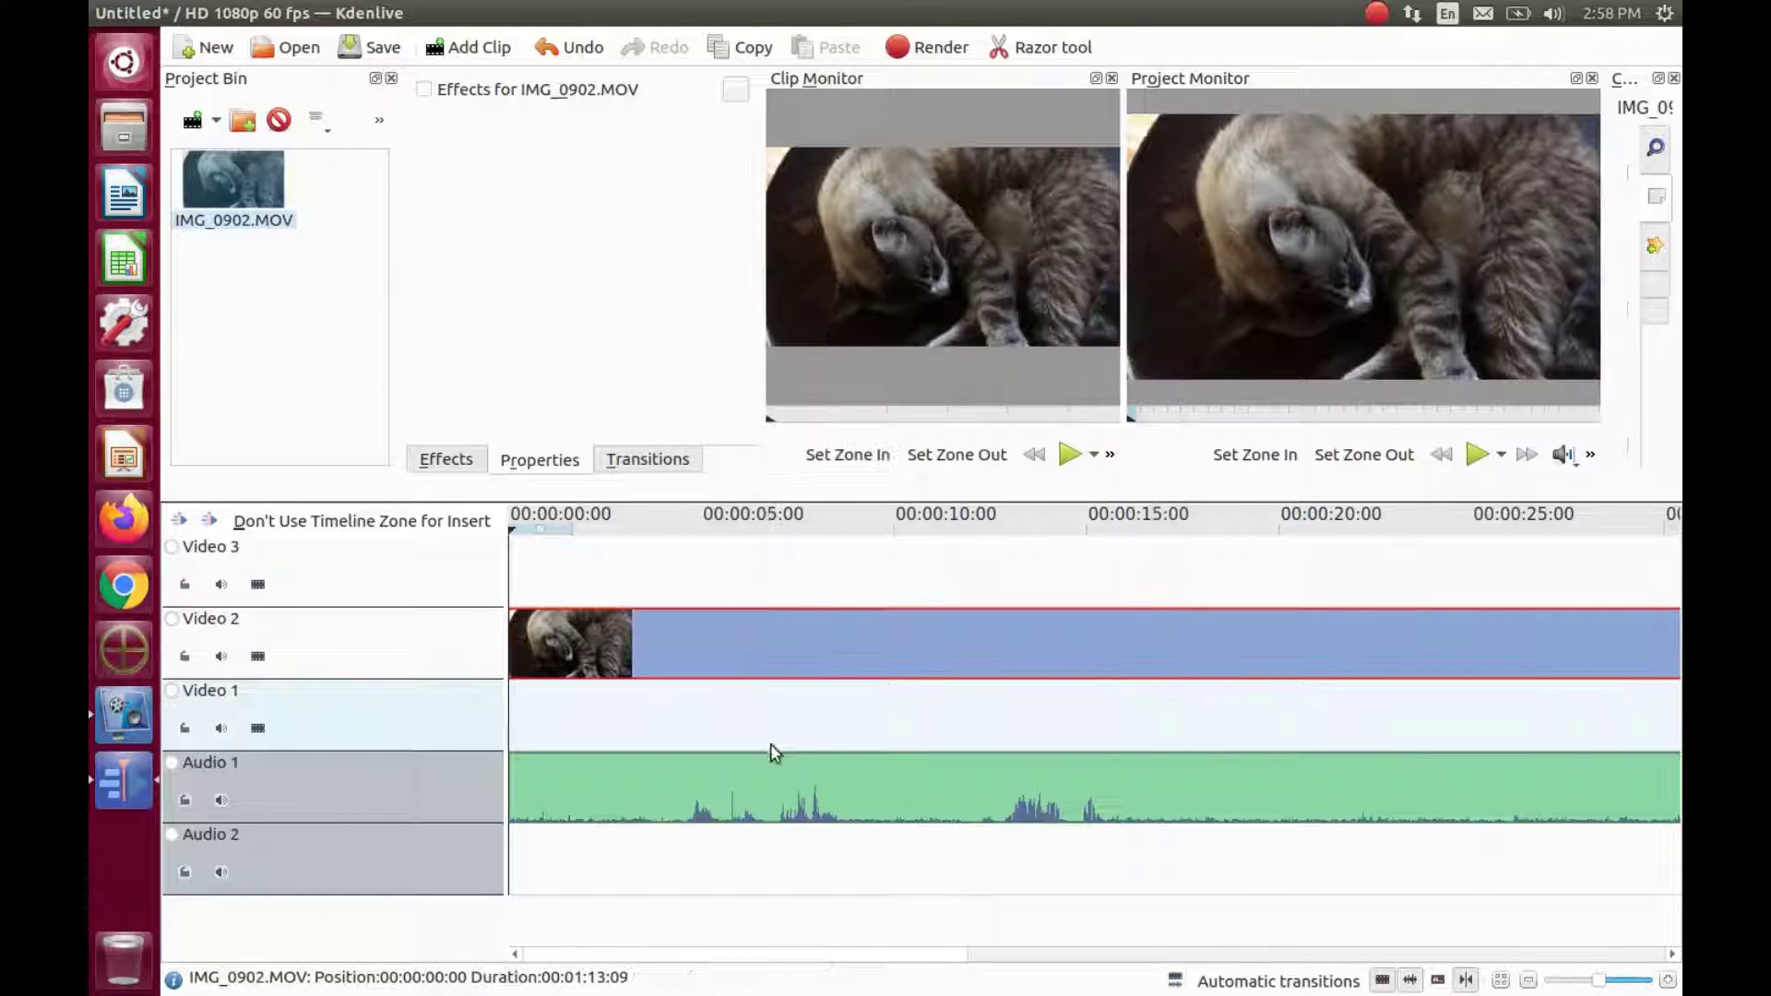
right_click(755, 790)
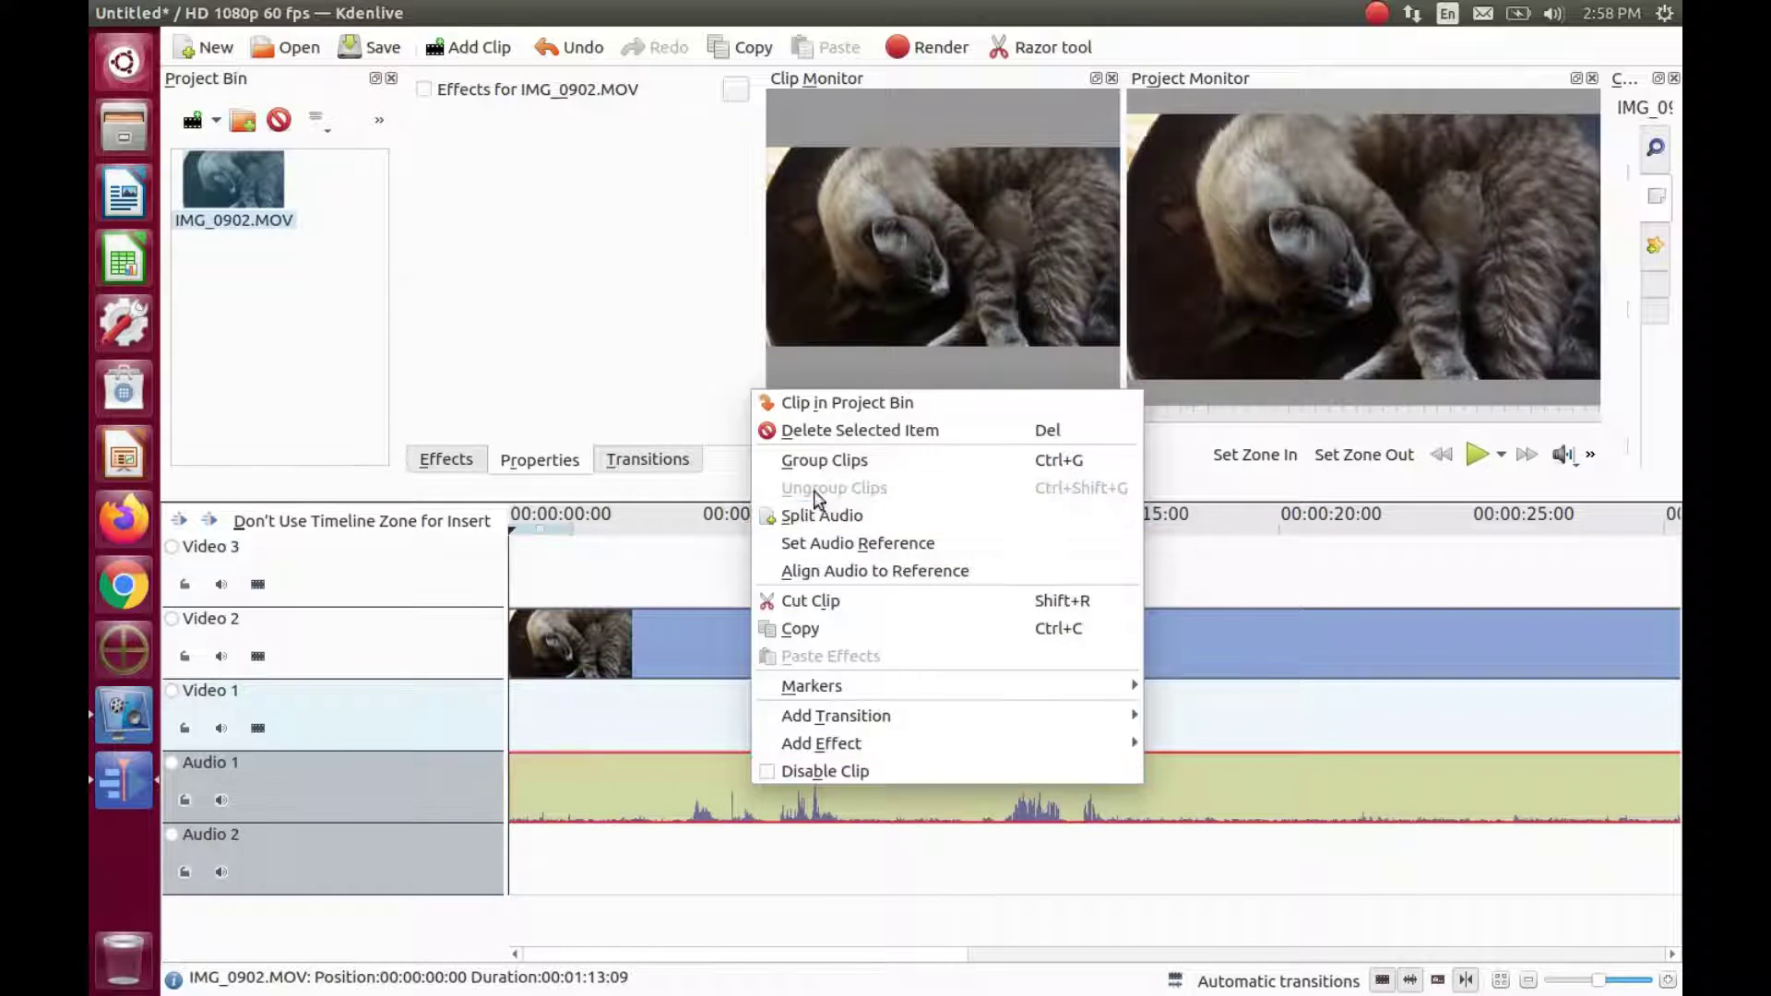
left_click(821, 434)
left_click(752, 636)
left_click_drag(755, 675, 752, 684)
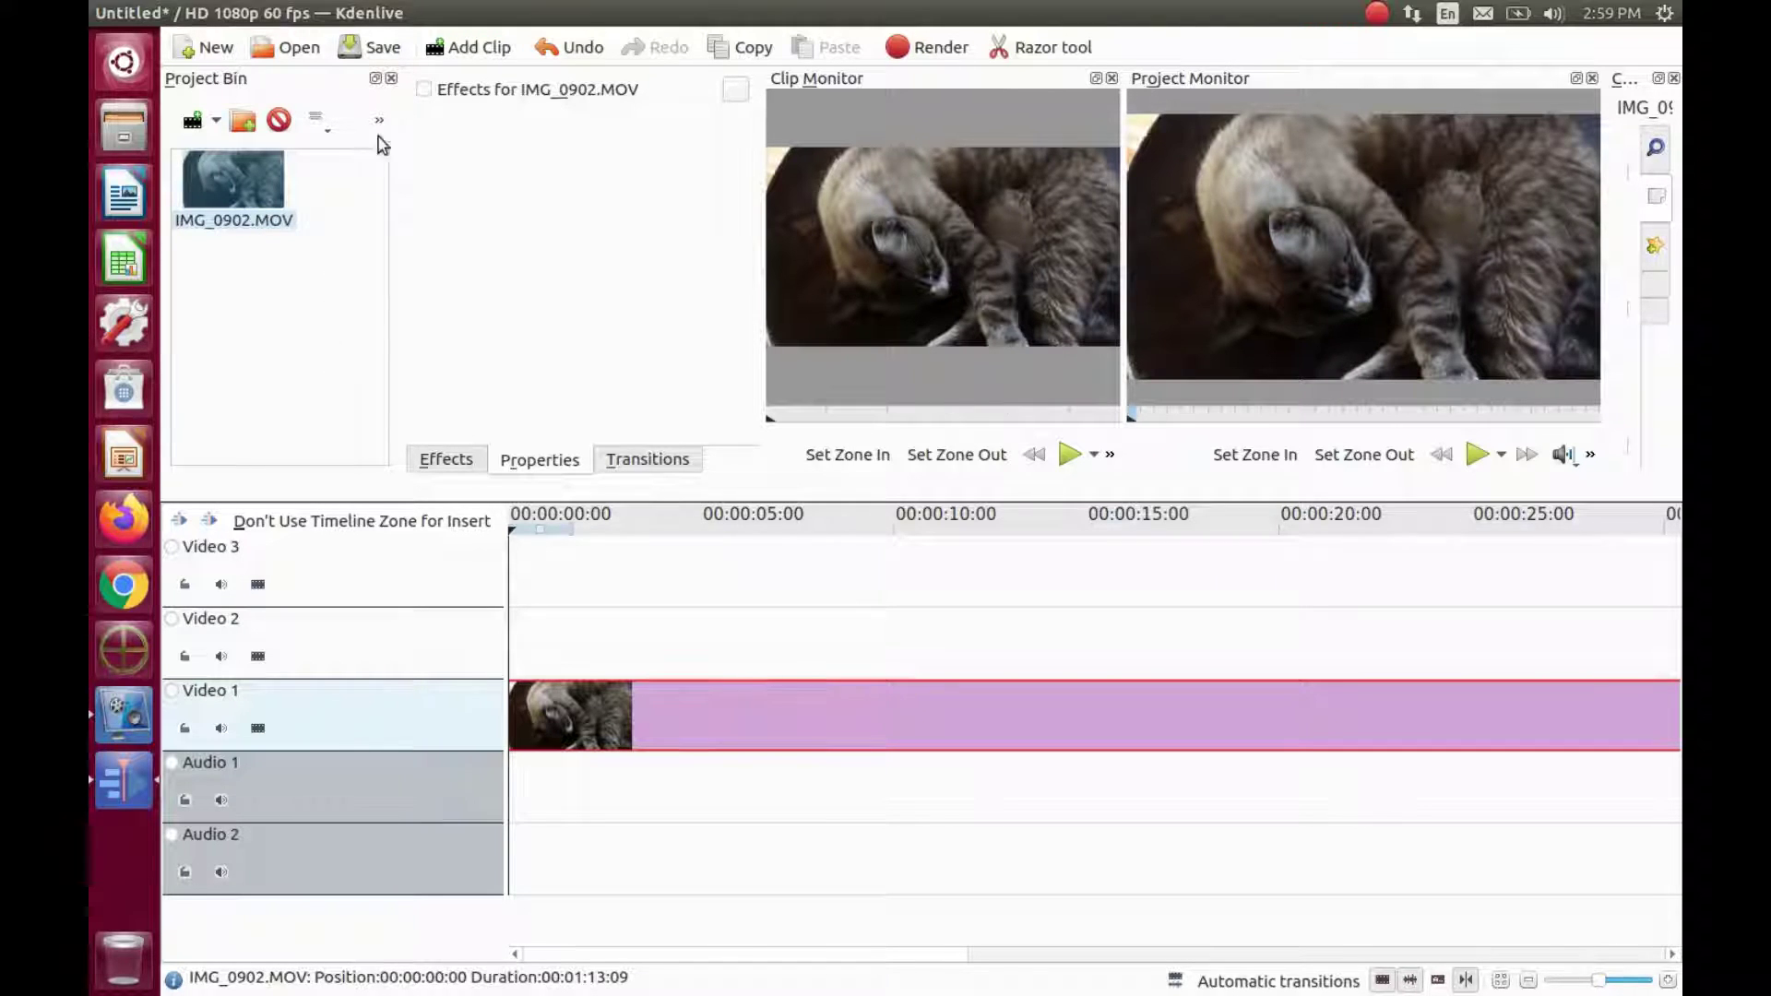
Import the K Test PNGs starting at frame0000.png as a single image-sequence clip.
left_click(464, 51)
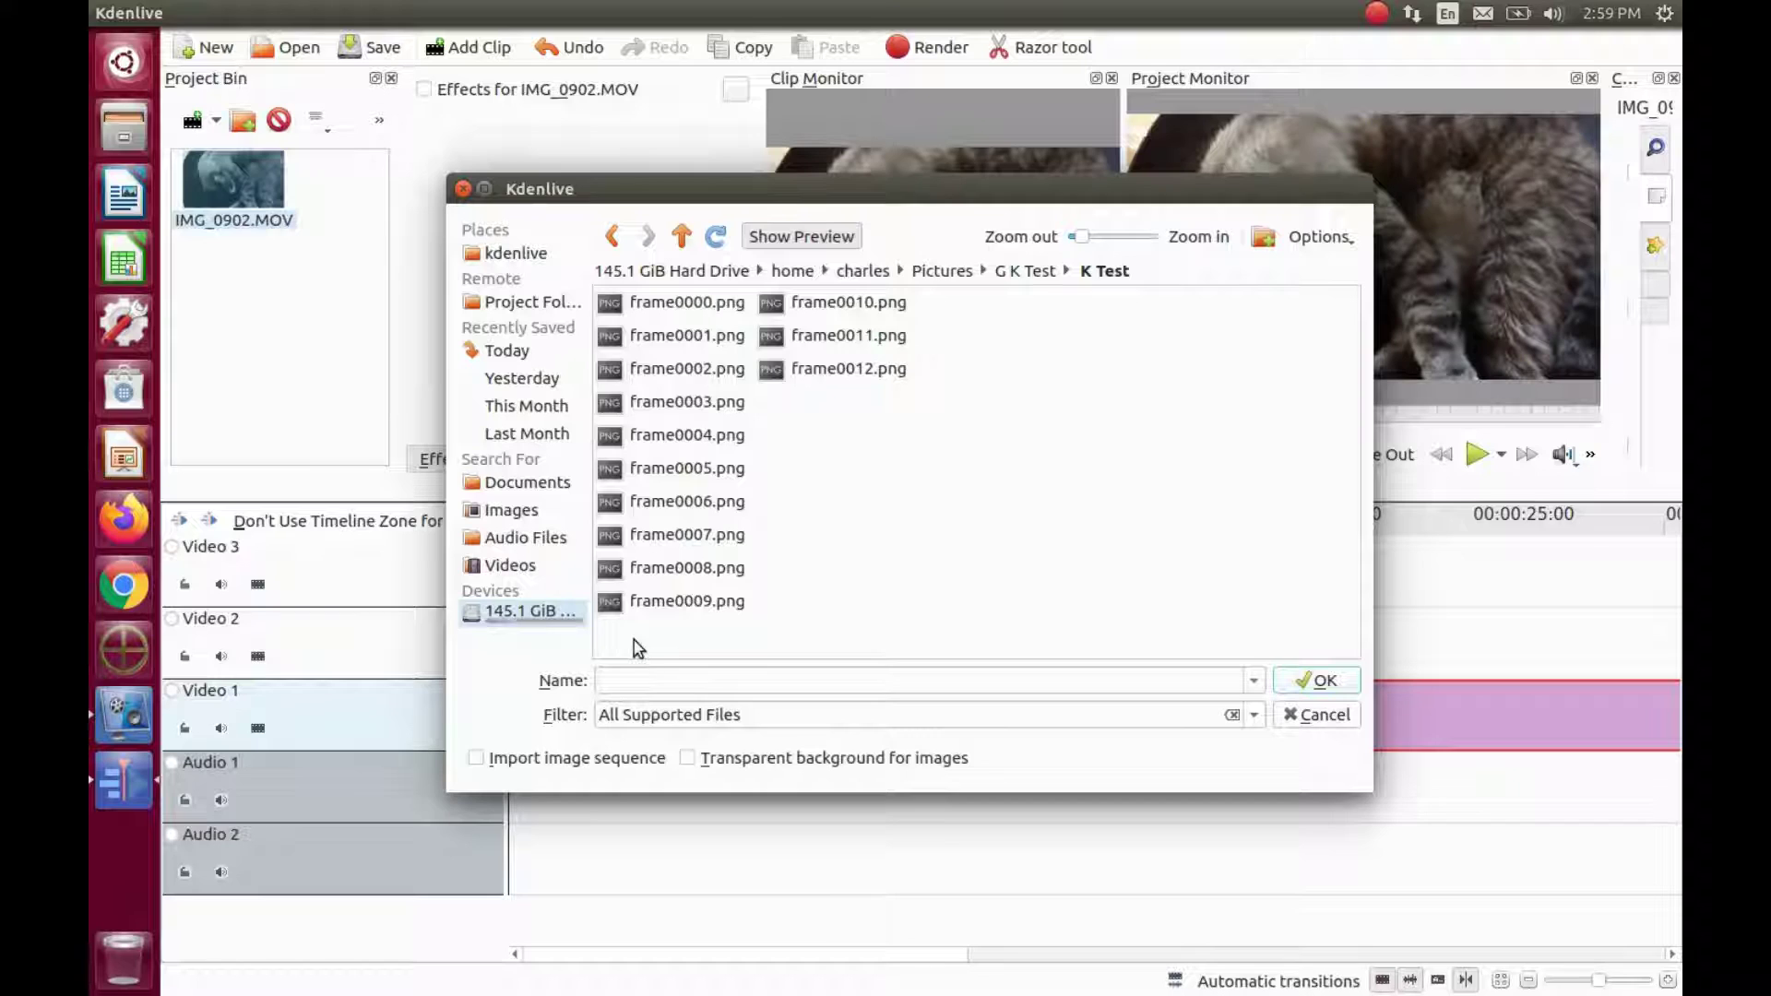
left_click(477, 760)
left_click(684, 306)
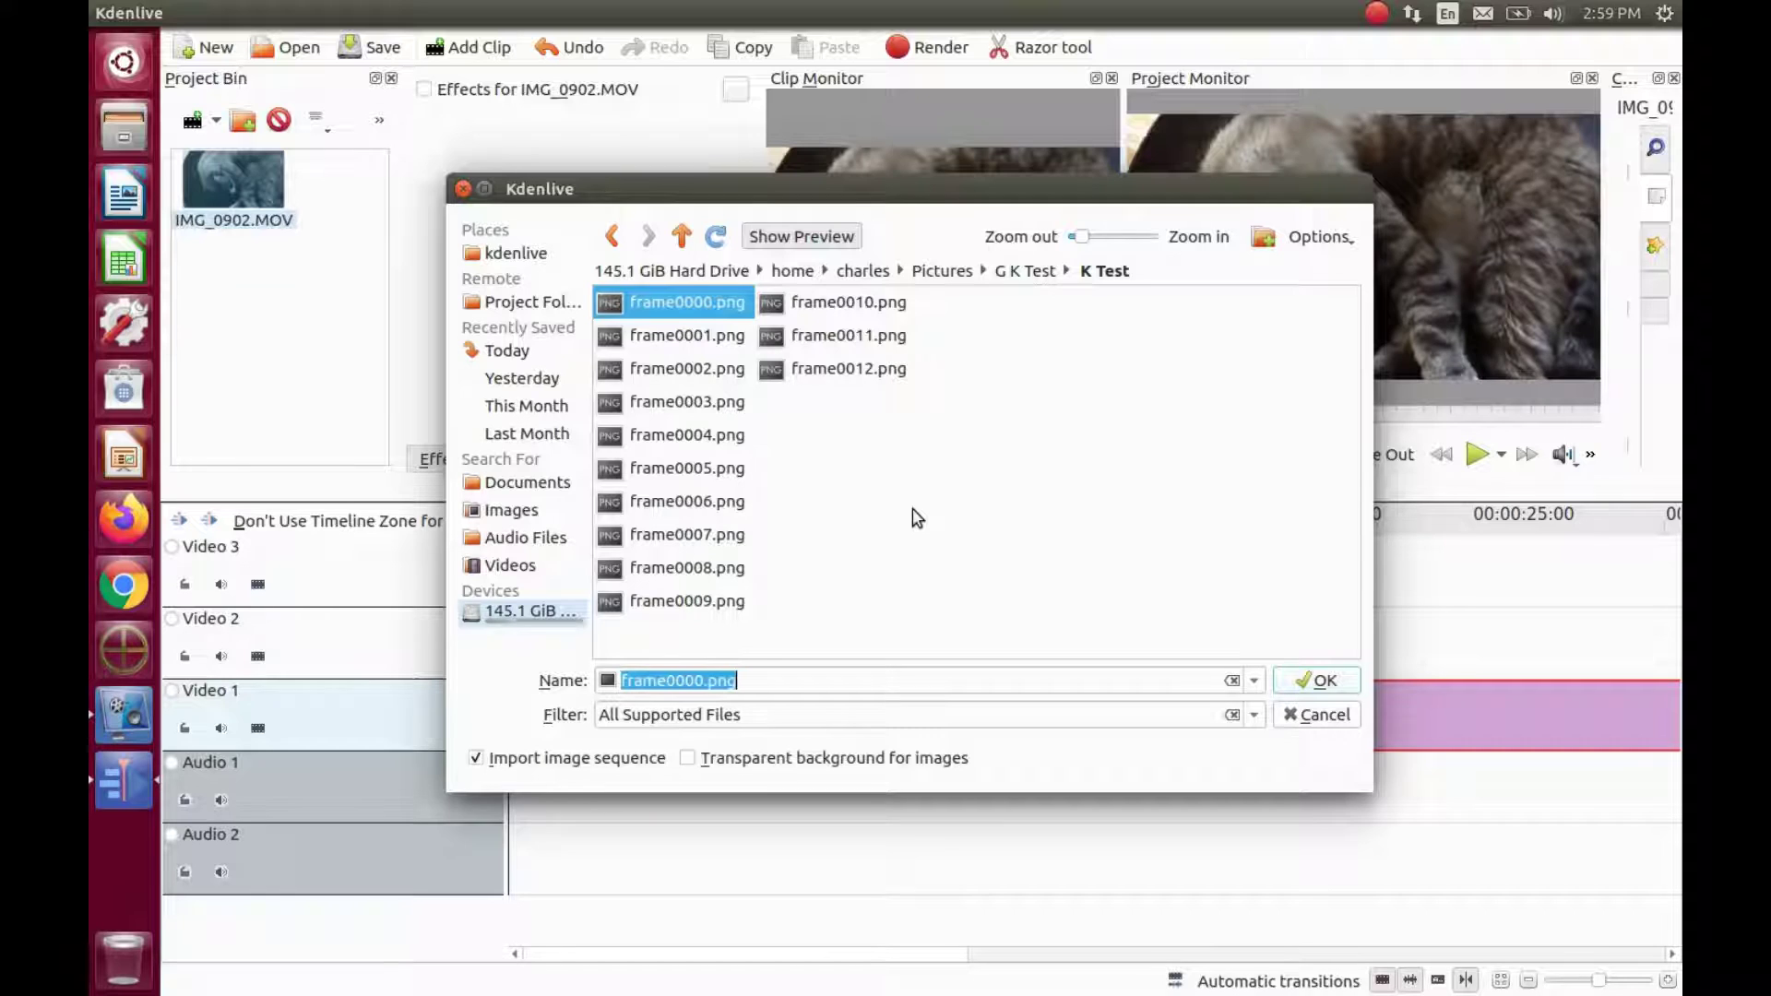
left_click(1315, 683)
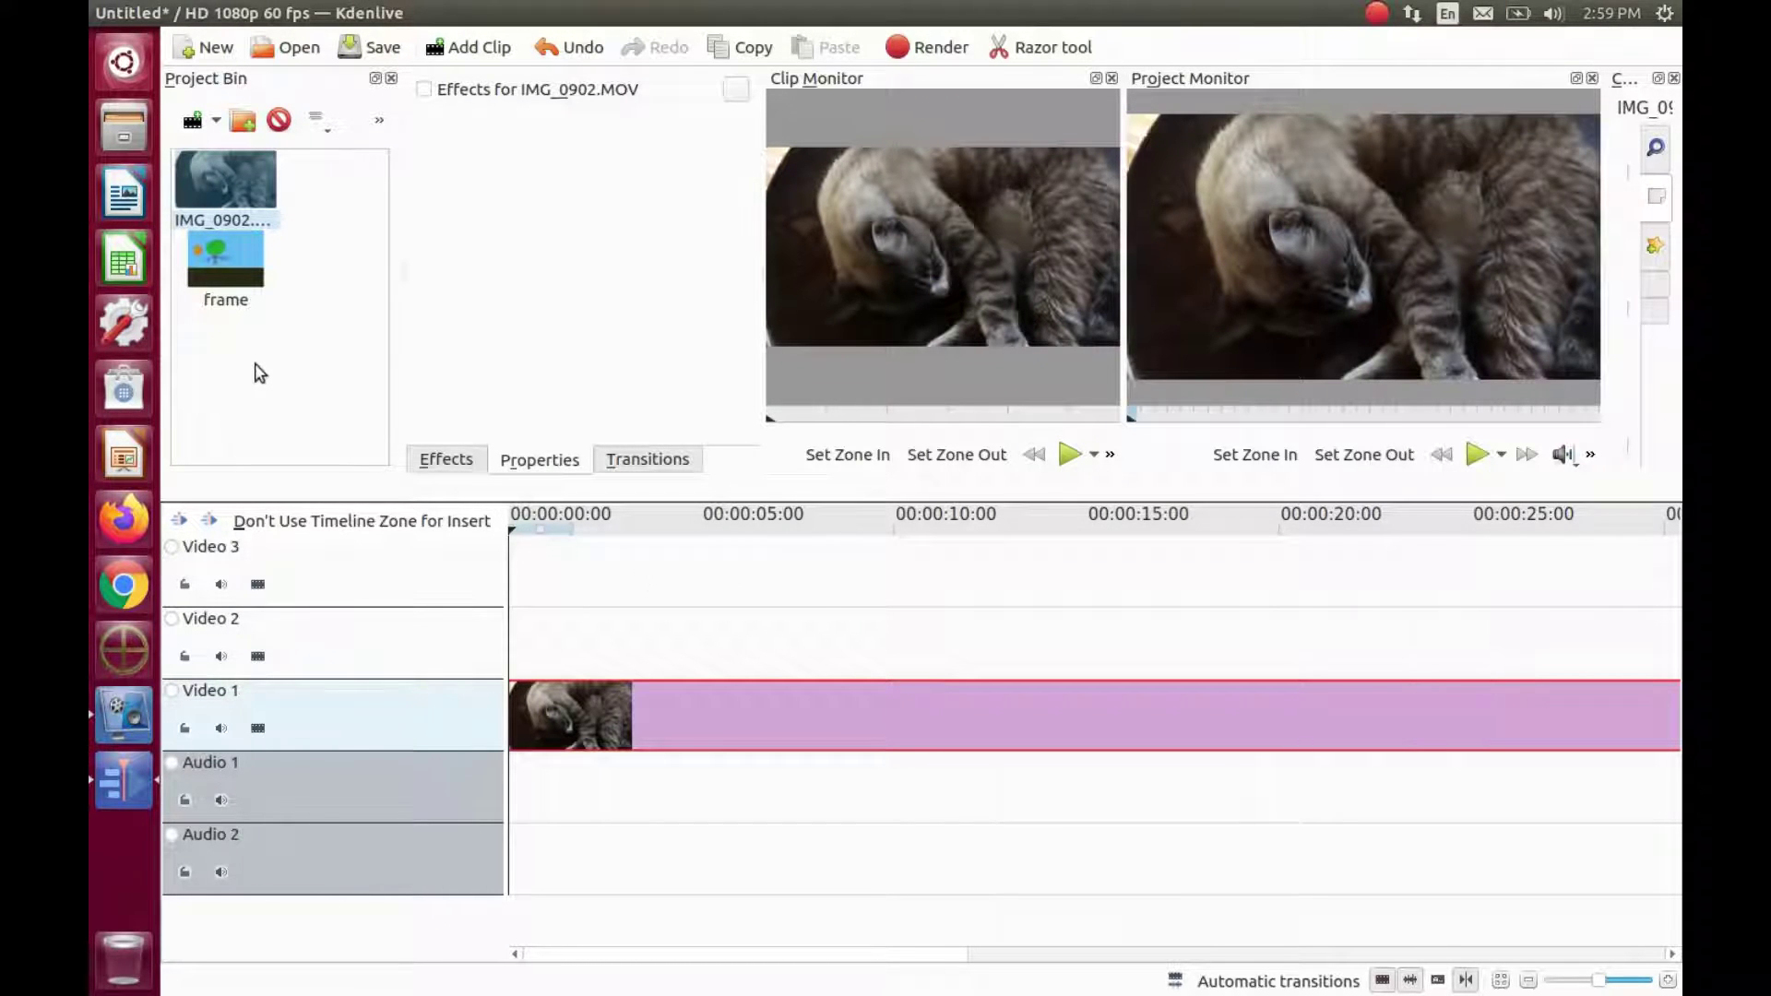
Load the frame clip into the Clip Monitor, play the tree-and-sun animation, then stop it.
left_click(234, 258)
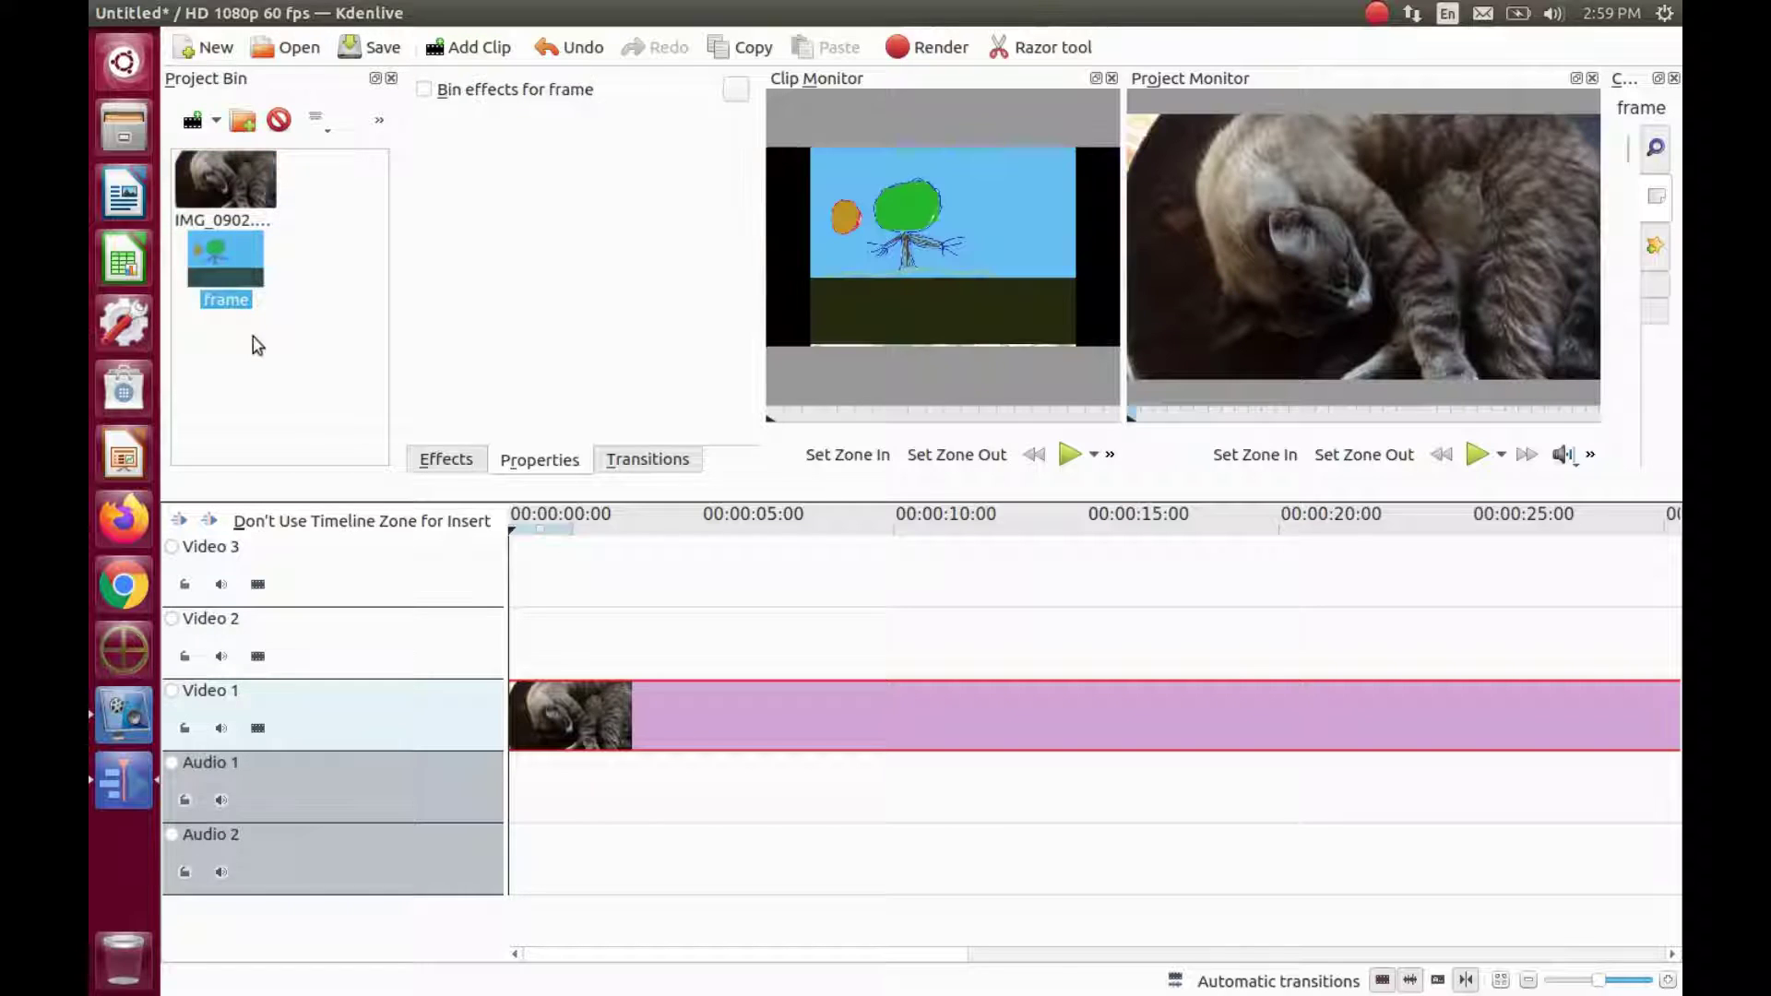
left_click(1067, 458)
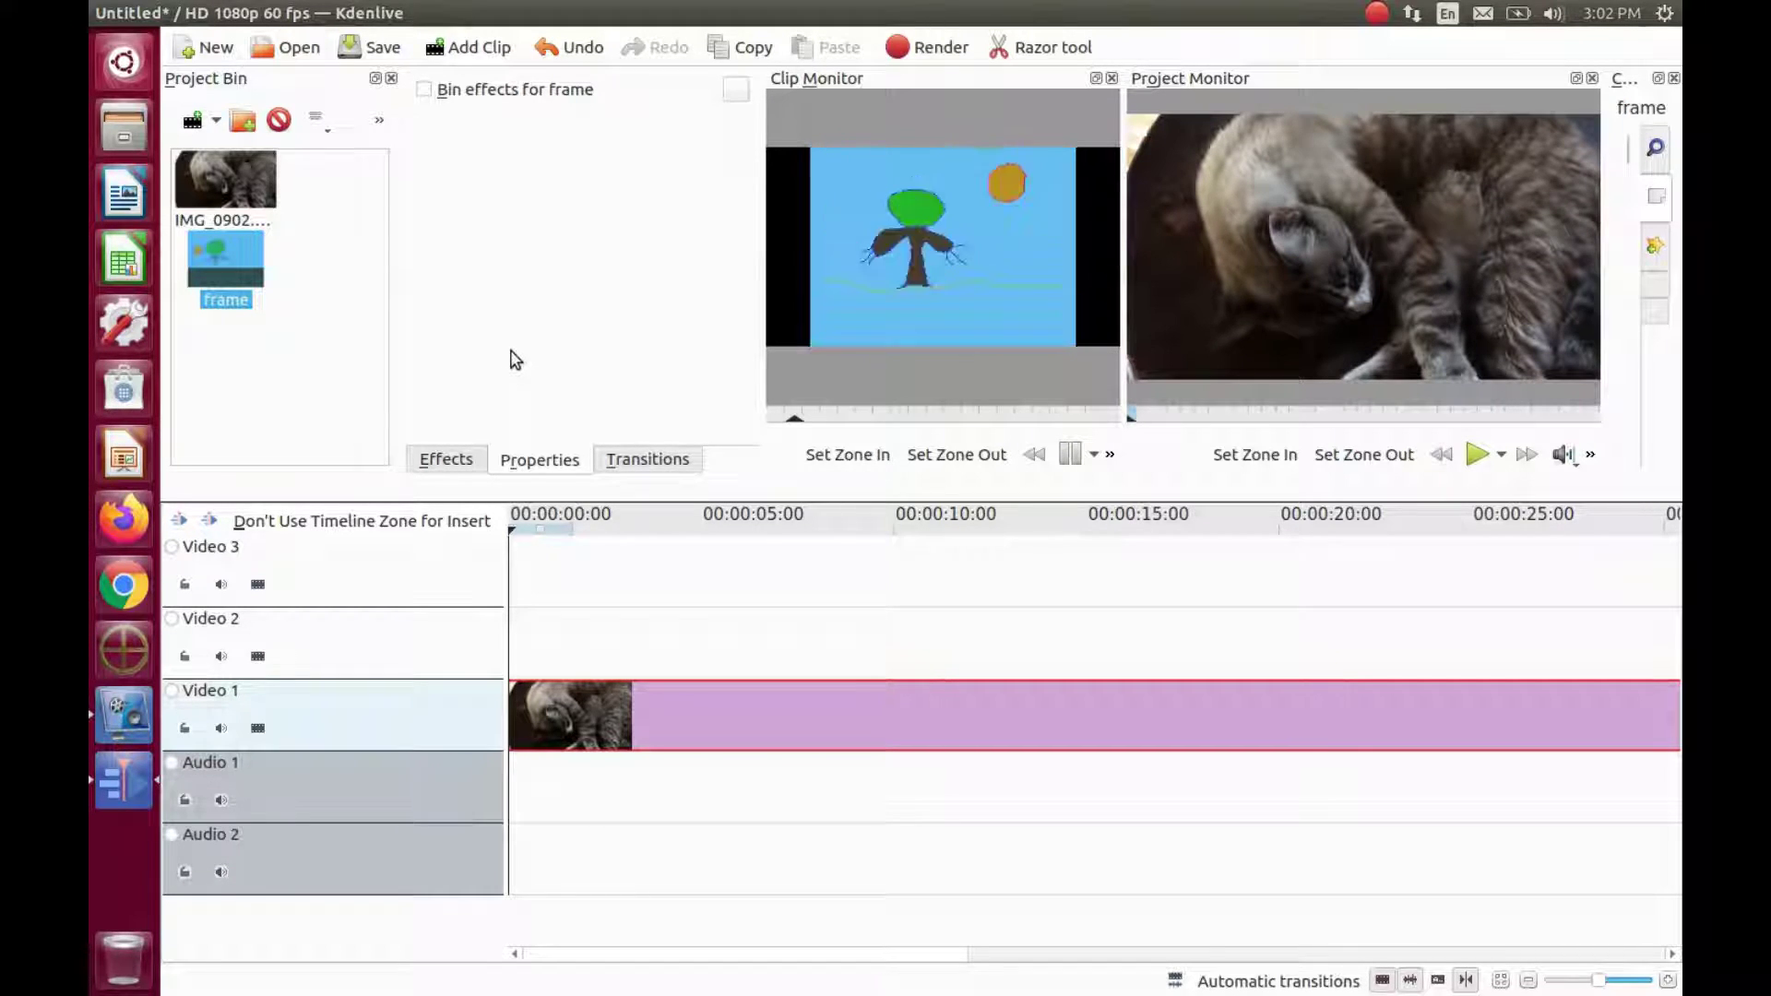
left_click(1072, 456)
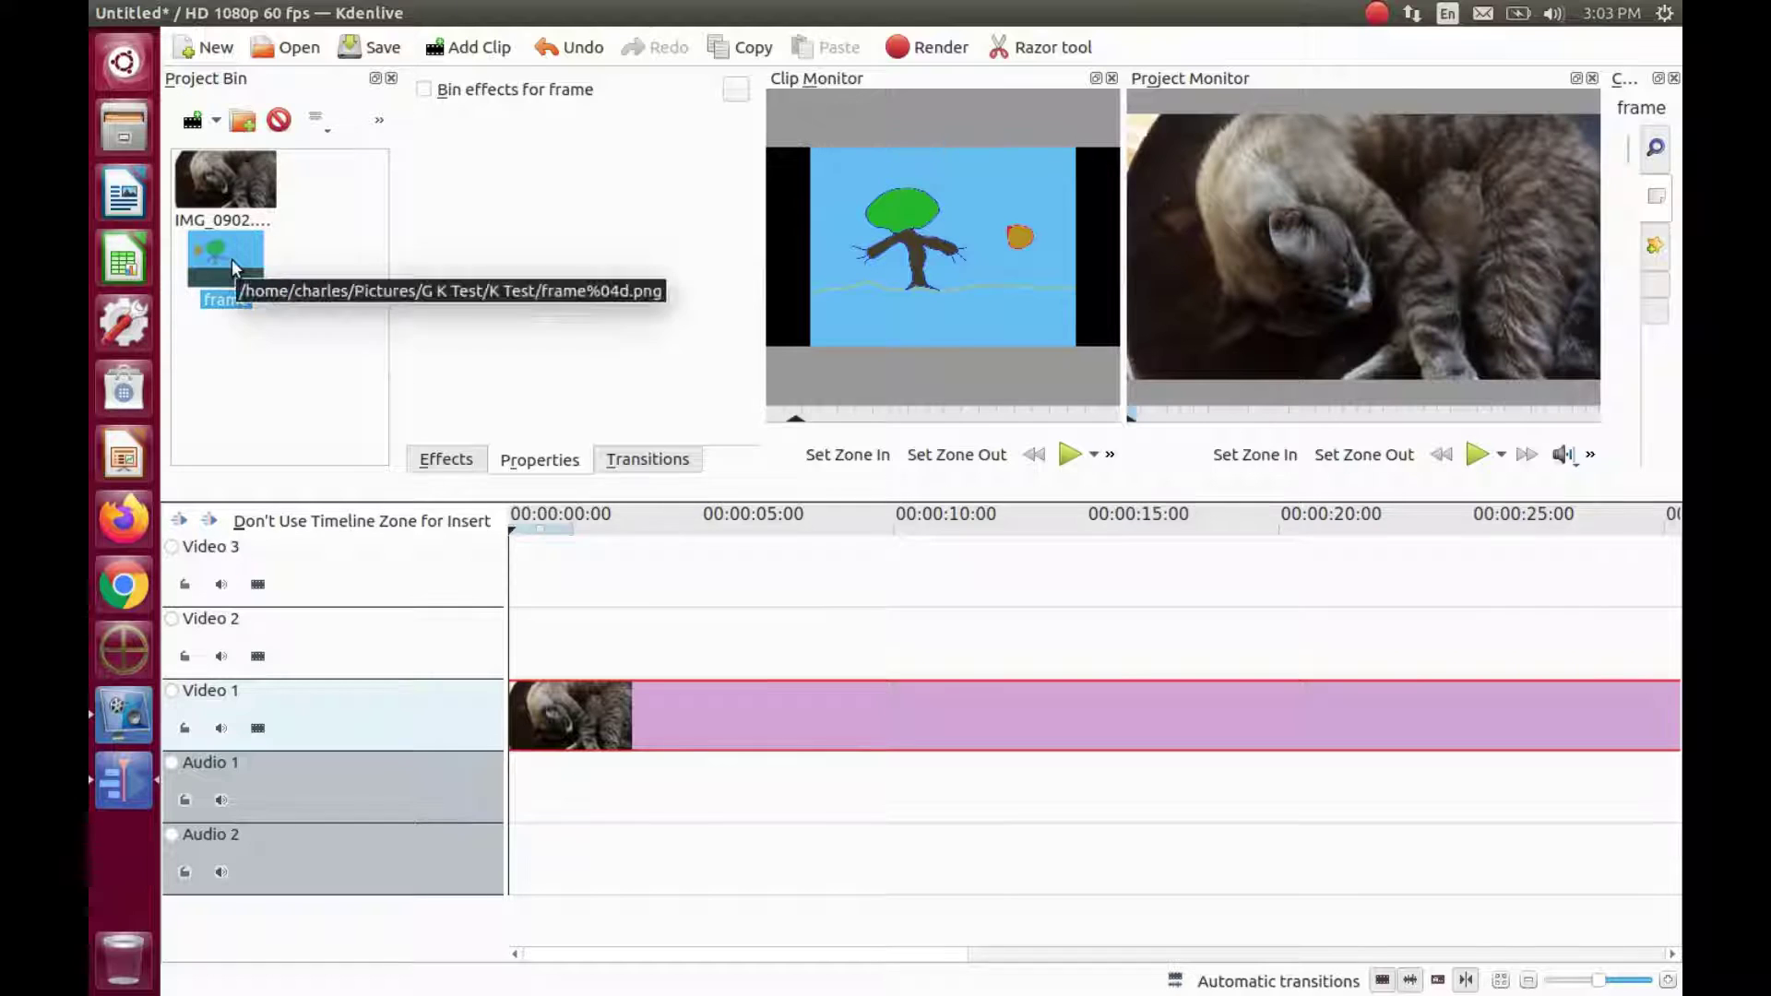
Open the frame clip's Clip Properties and set its frame duration to 0:00:00:10.
right_click(233, 261)
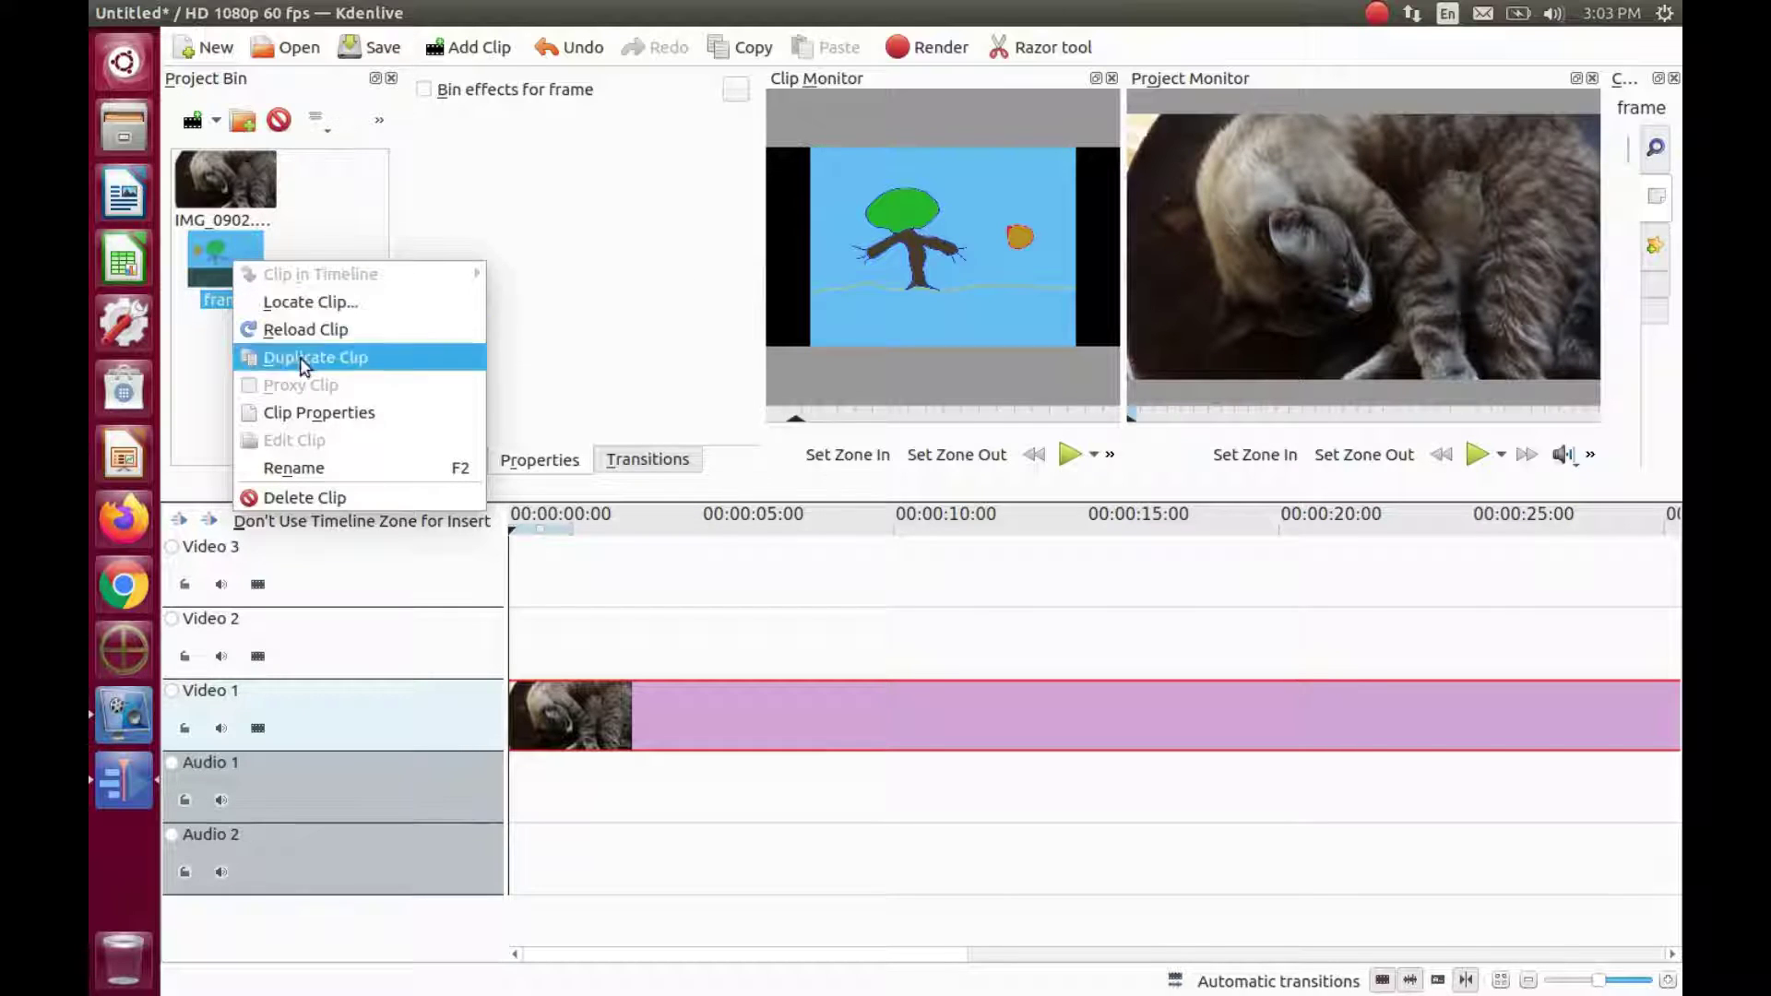
left_click(308, 414)
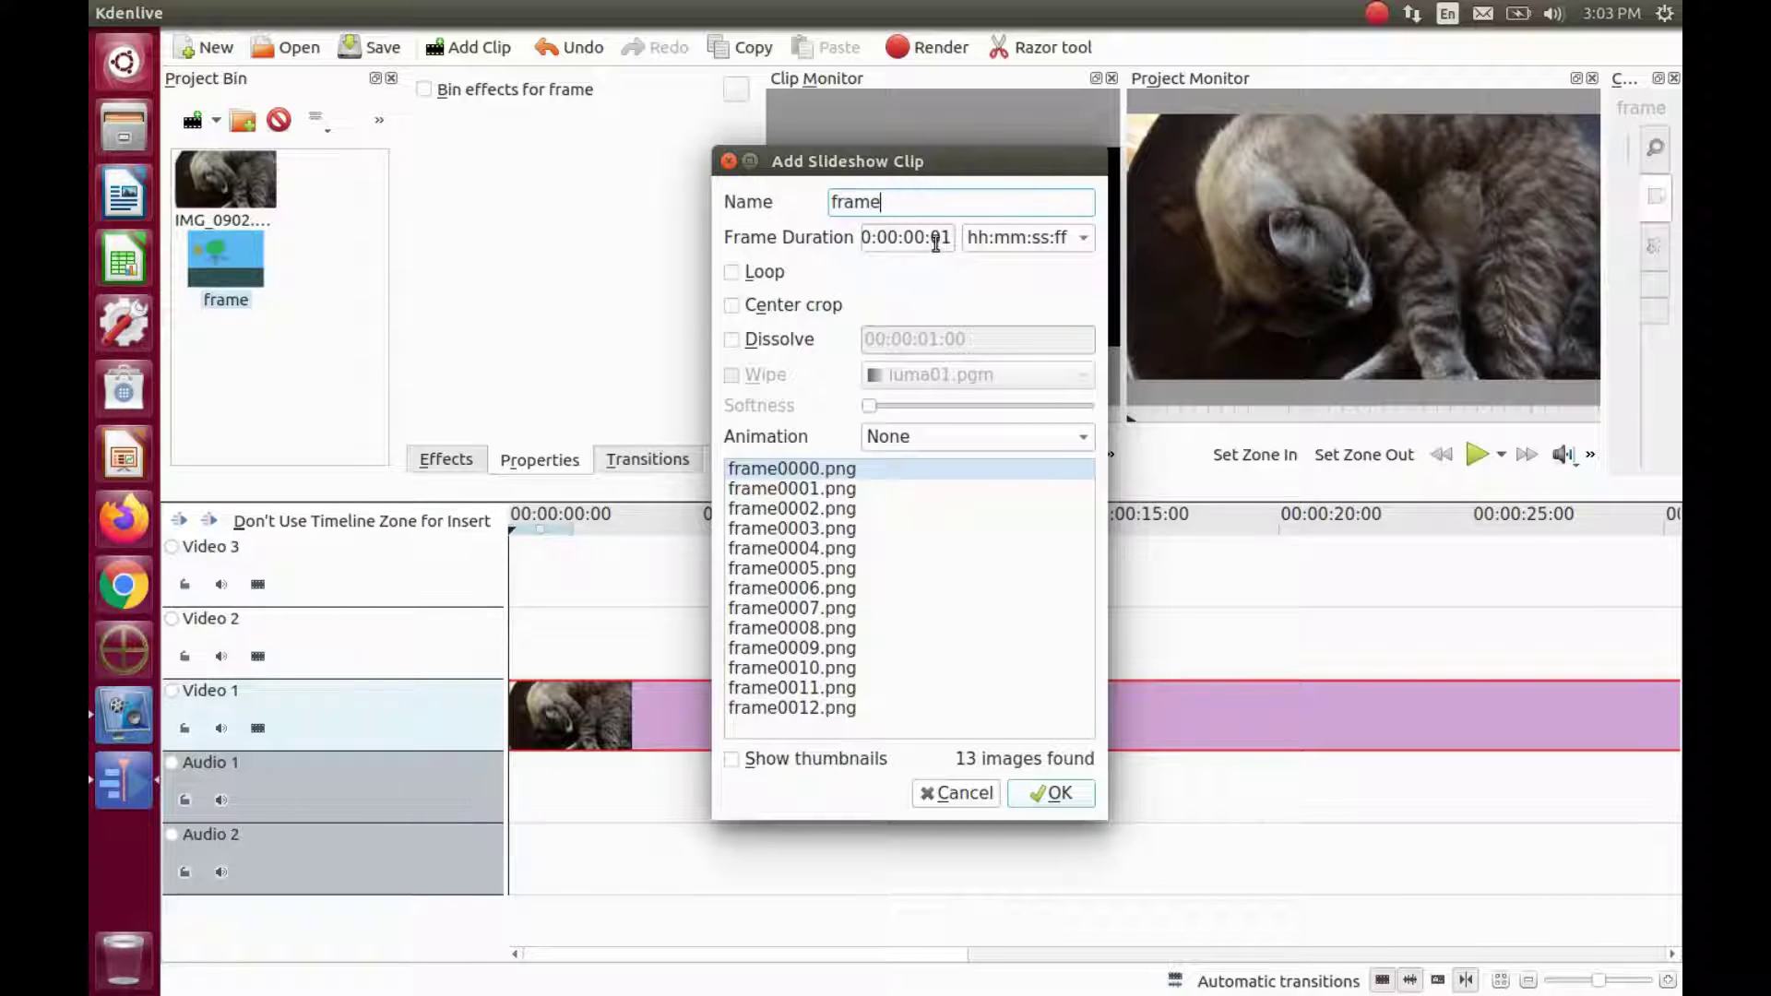
left_click(935, 242)
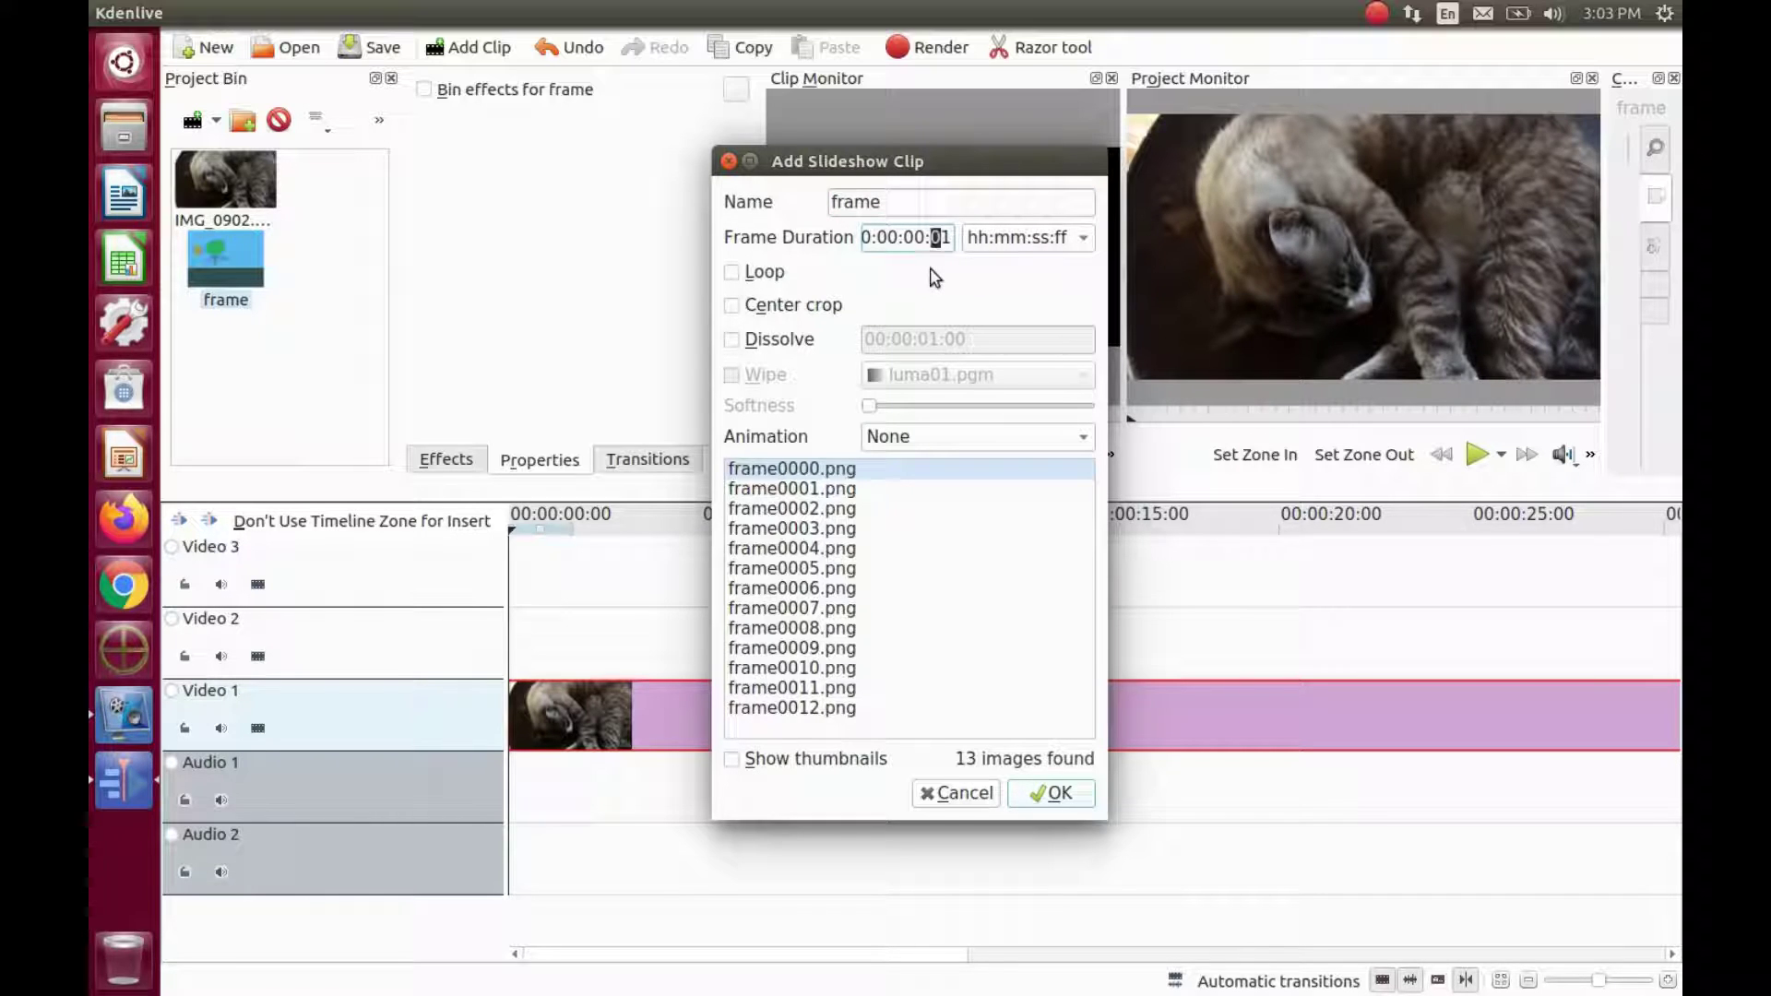
type("10")
Turn on Loop for the frame slideshow, apply the settings, and preview the animation.
left_click(731, 274)
left_click(1059, 796)
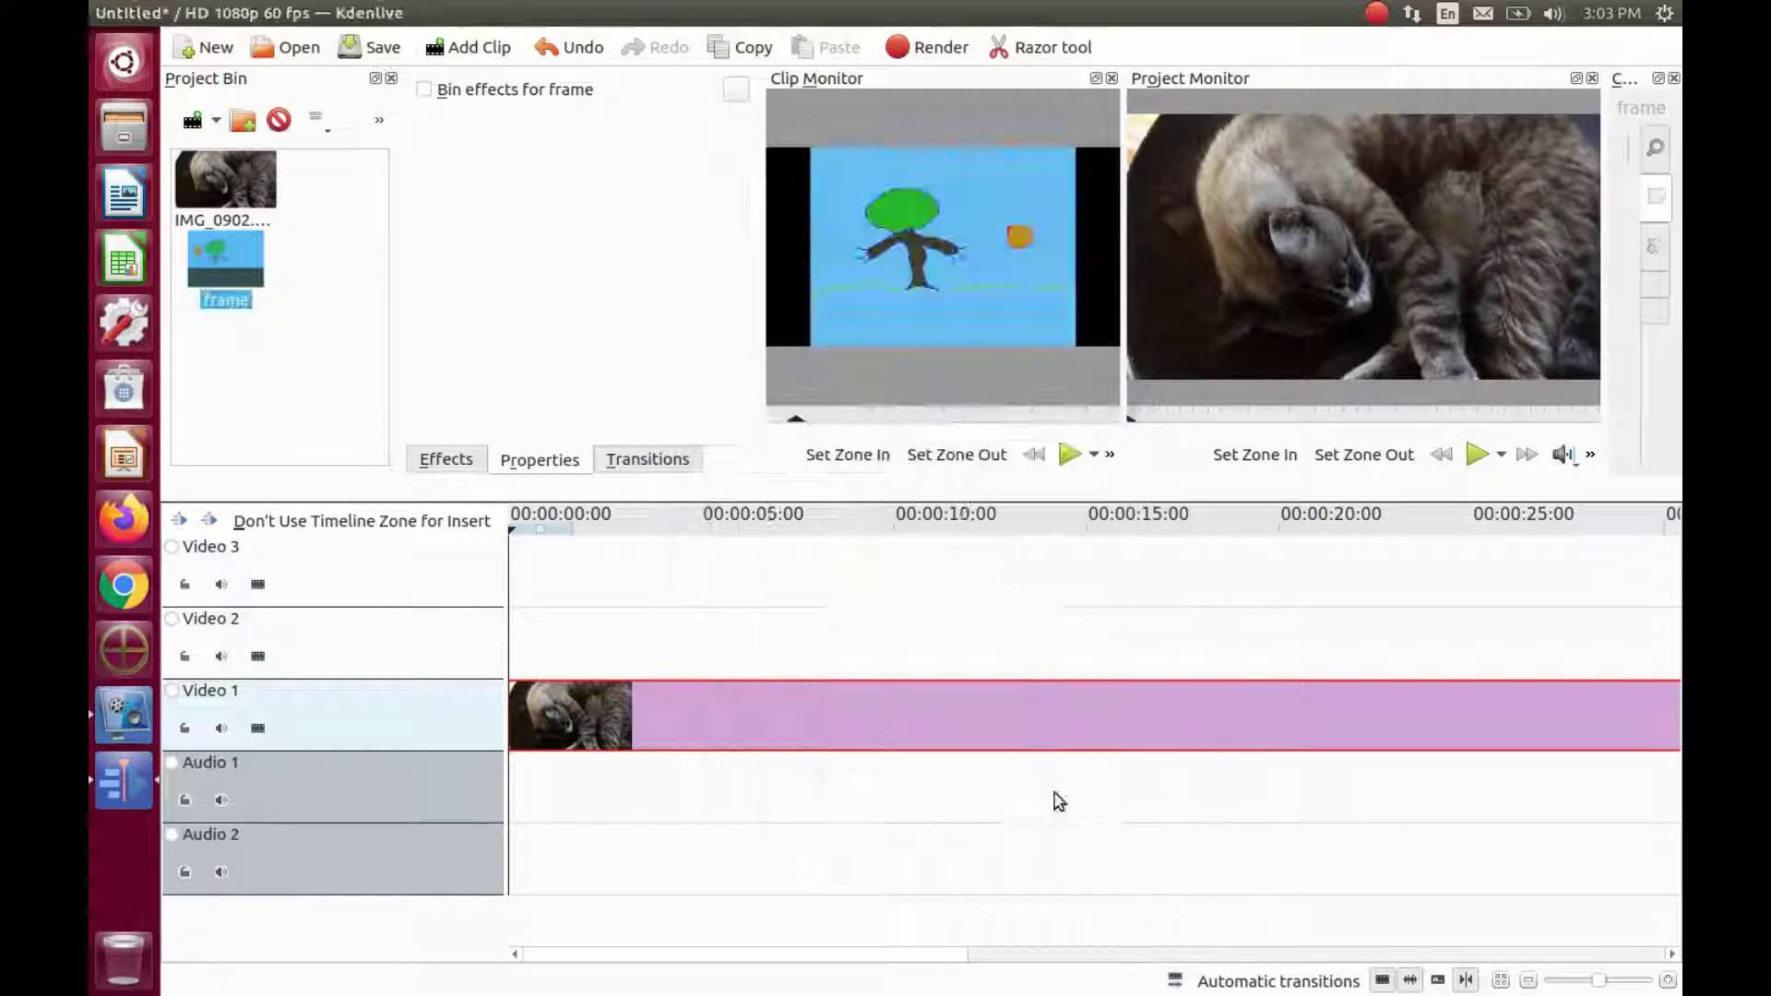
left_click(1070, 456)
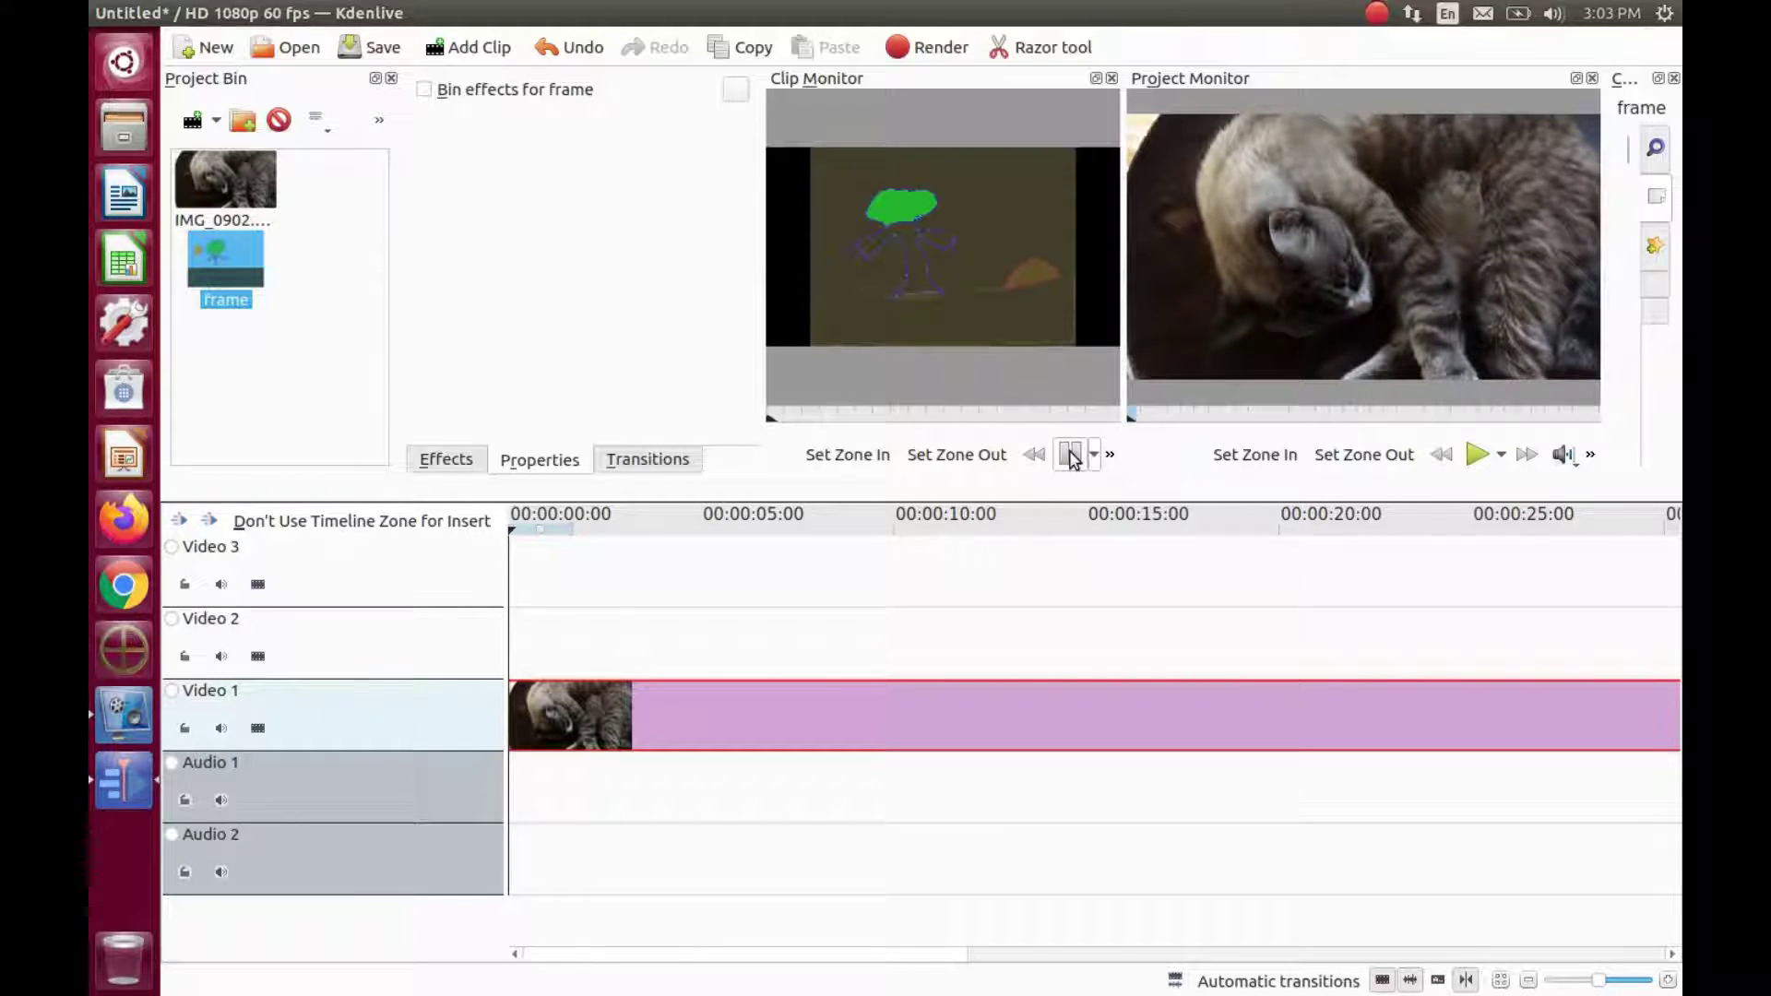
Reopen the frame clip's properties, confirm them with OK, and play the preview again.
right_click(225, 260)
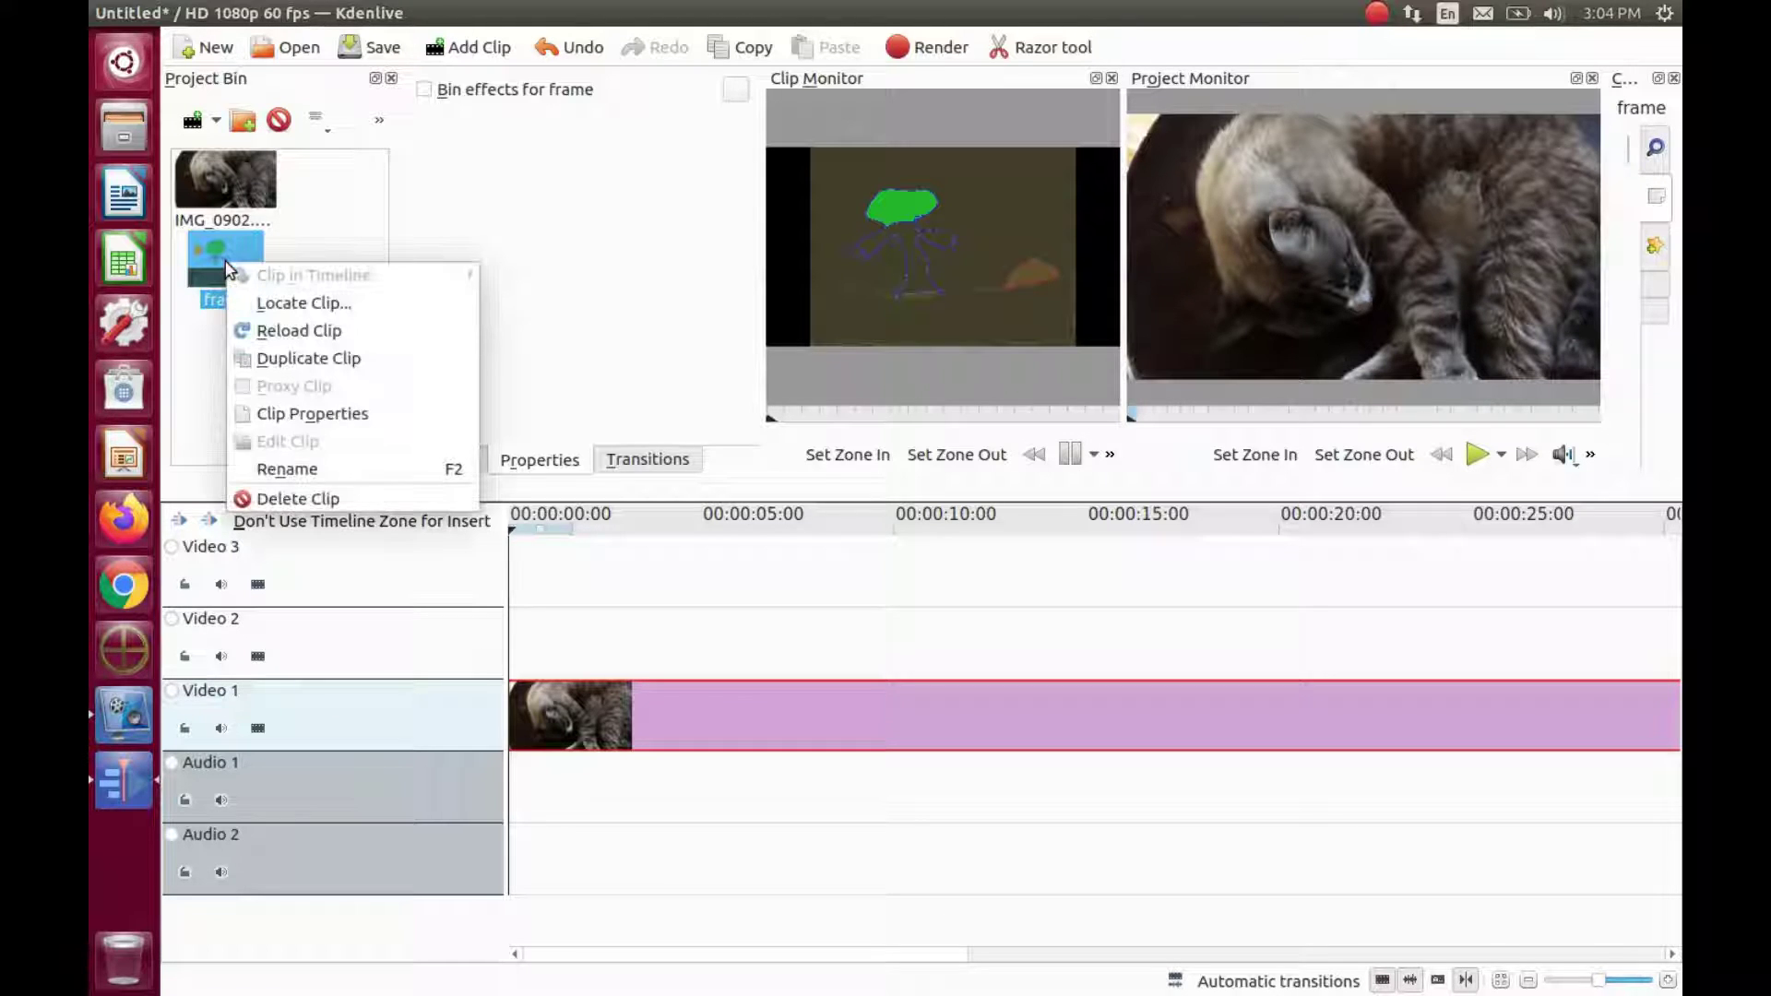
left_click(291, 414)
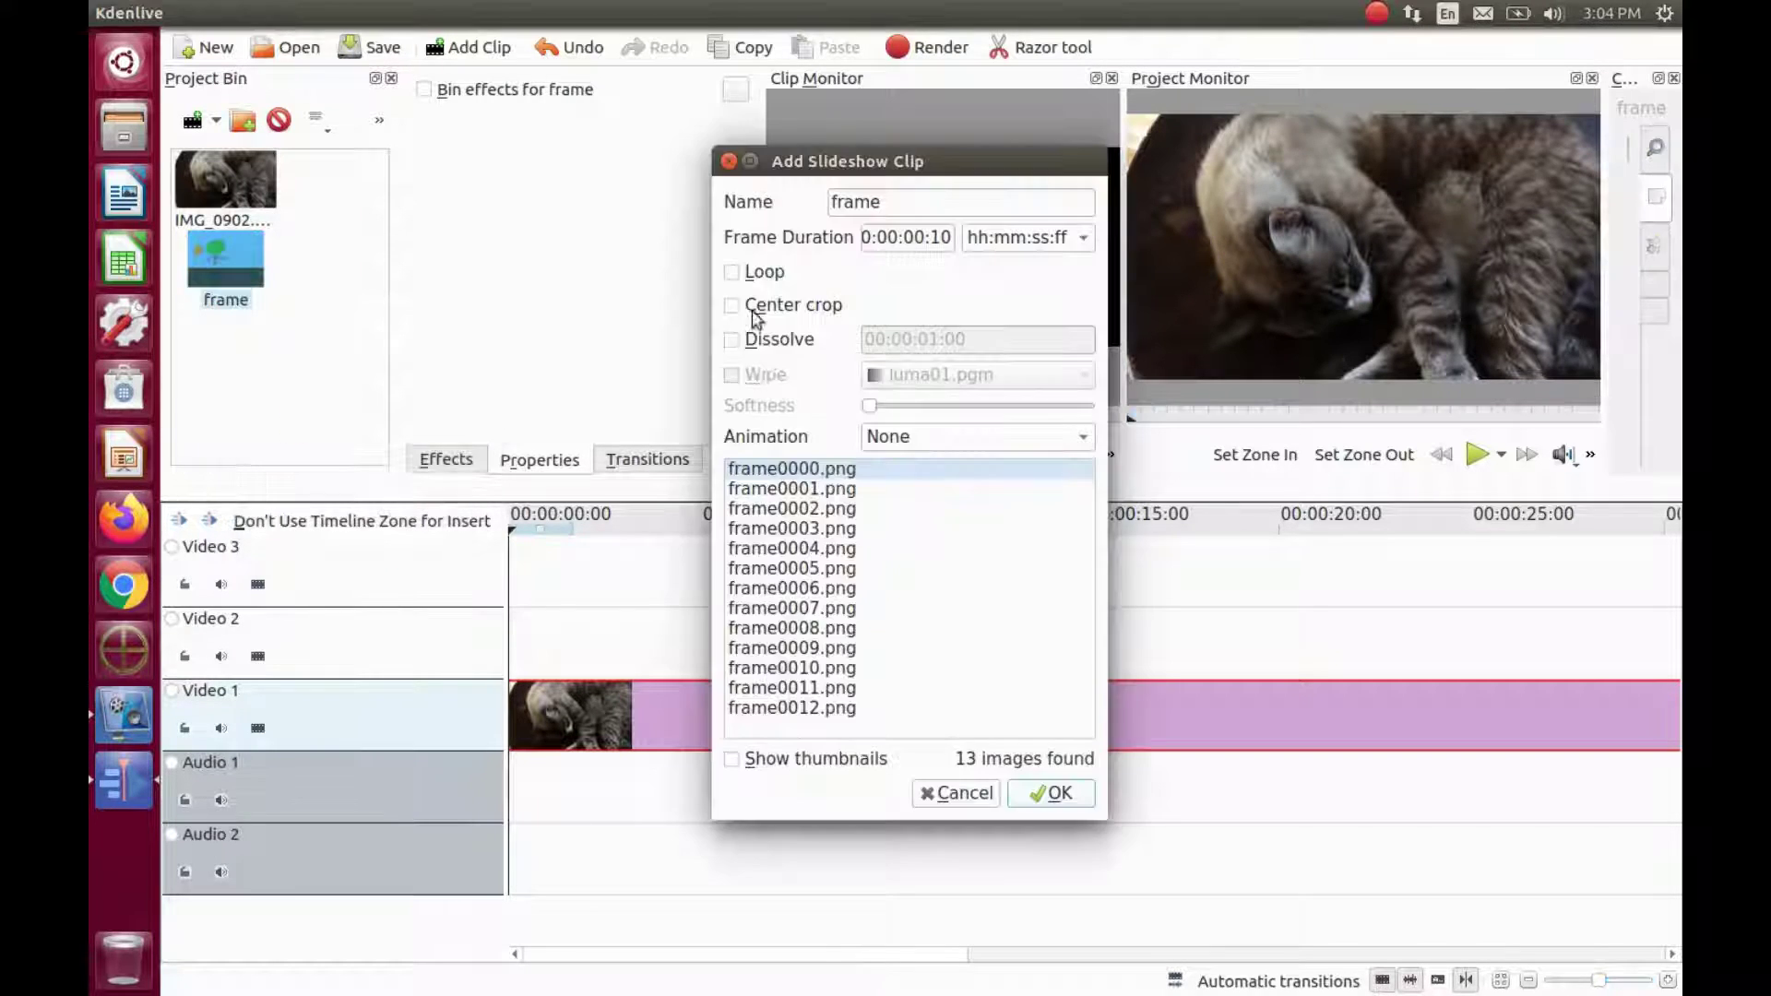
left_click(1051, 793)
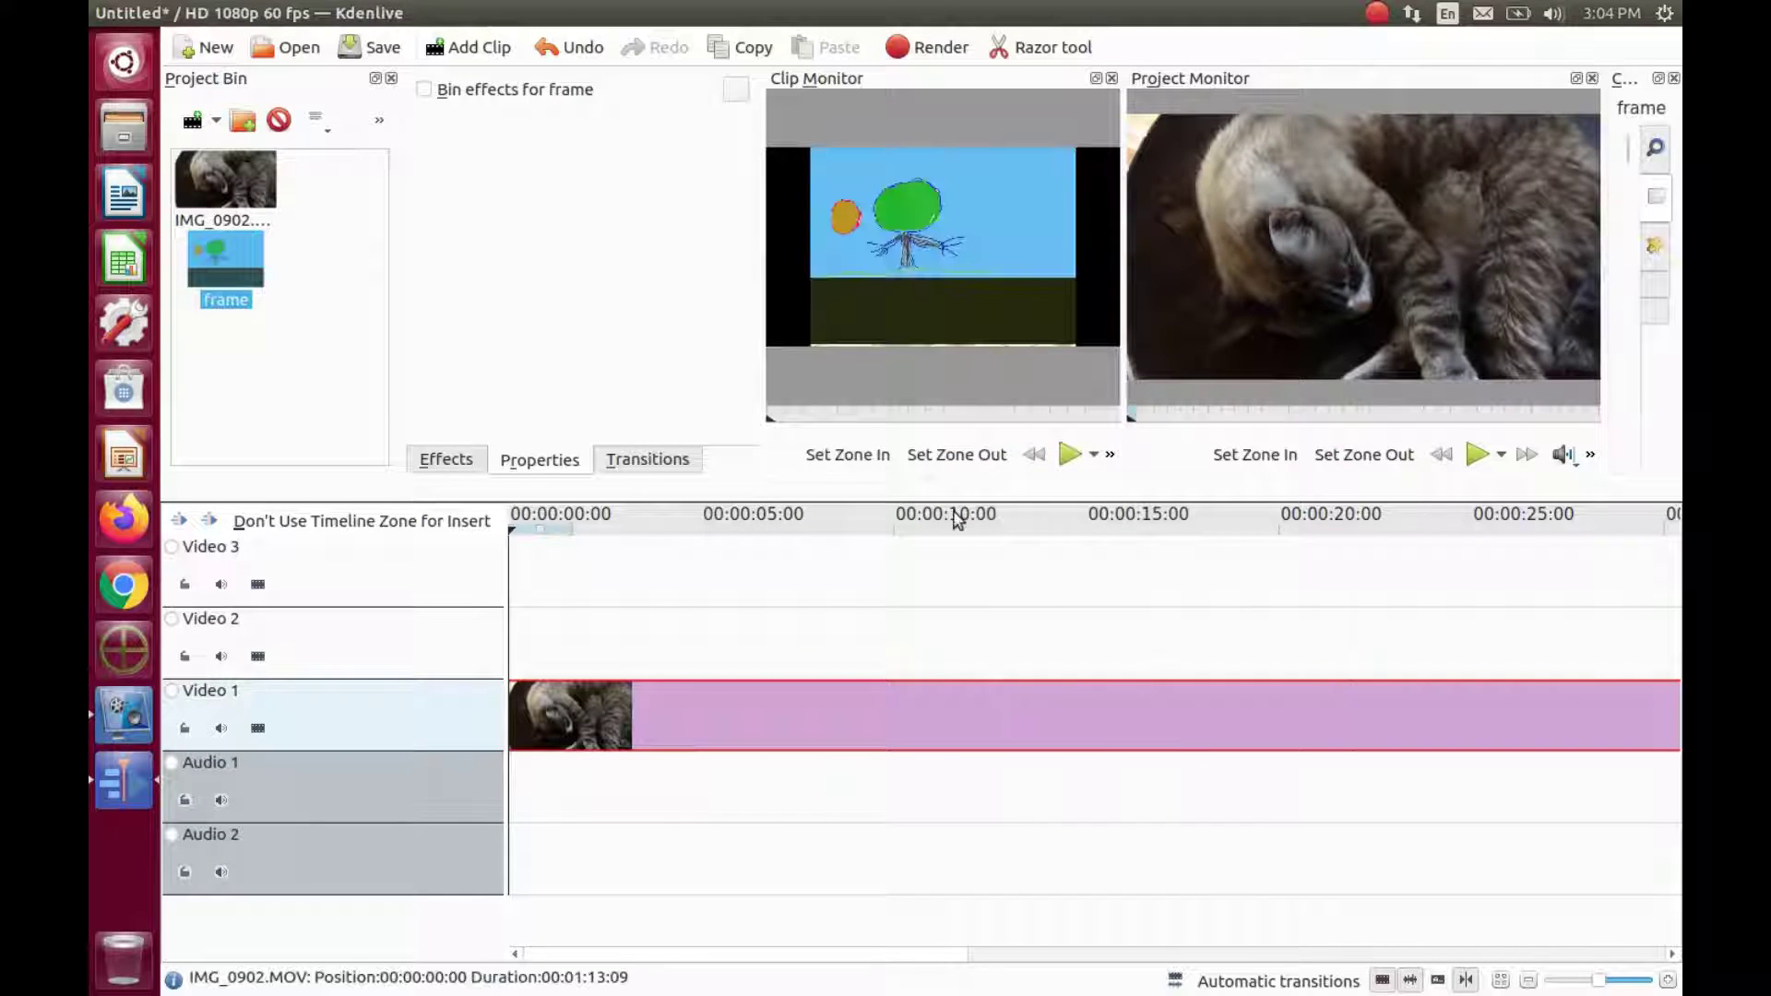
left_click(1071, 458)
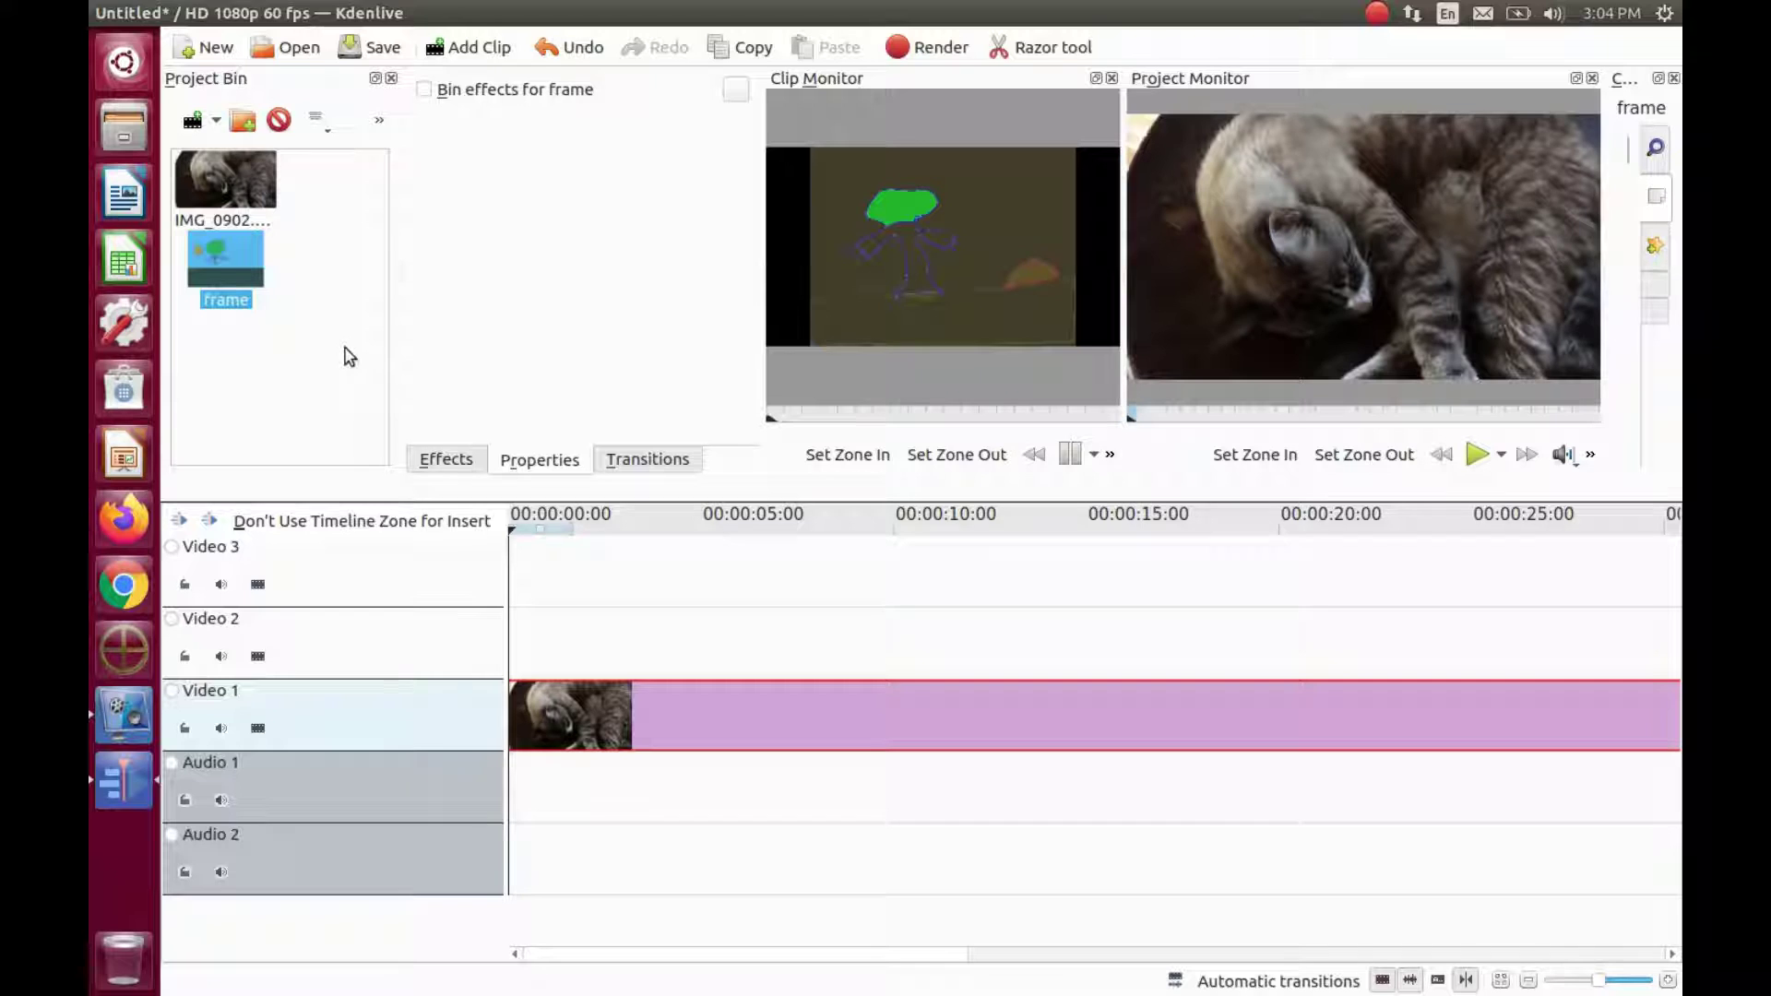
mouse_move(475, 19)
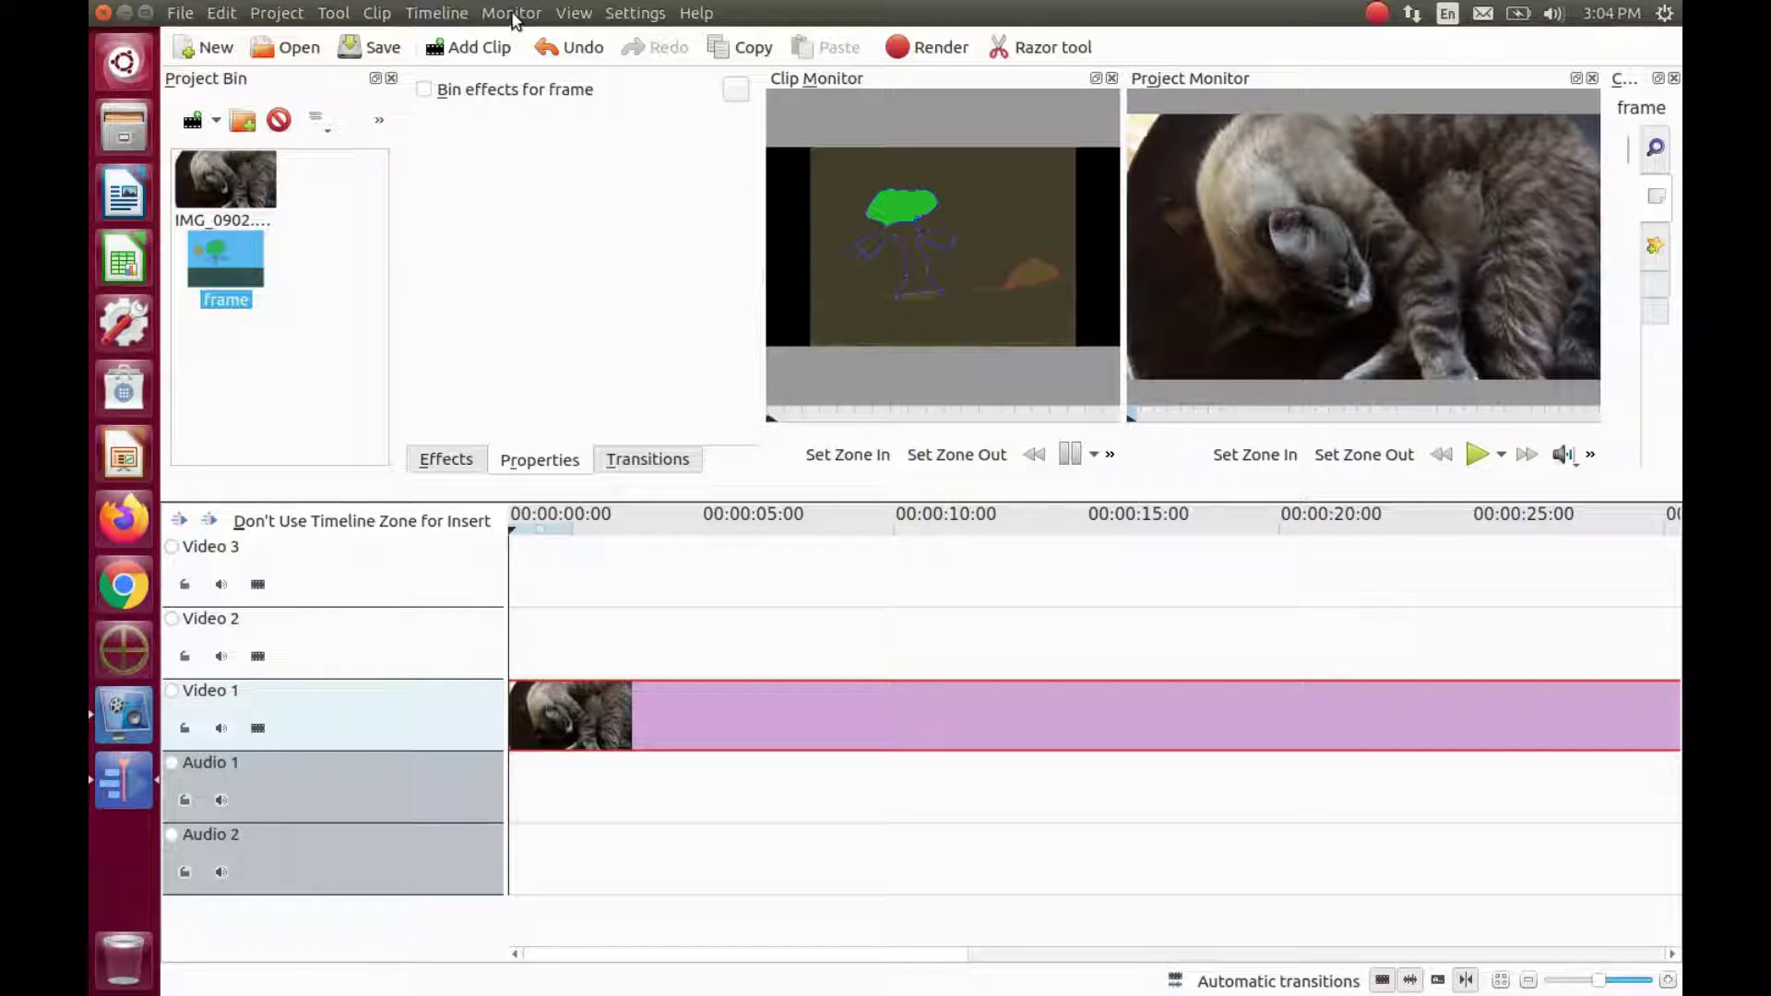
left_click(513, 12)
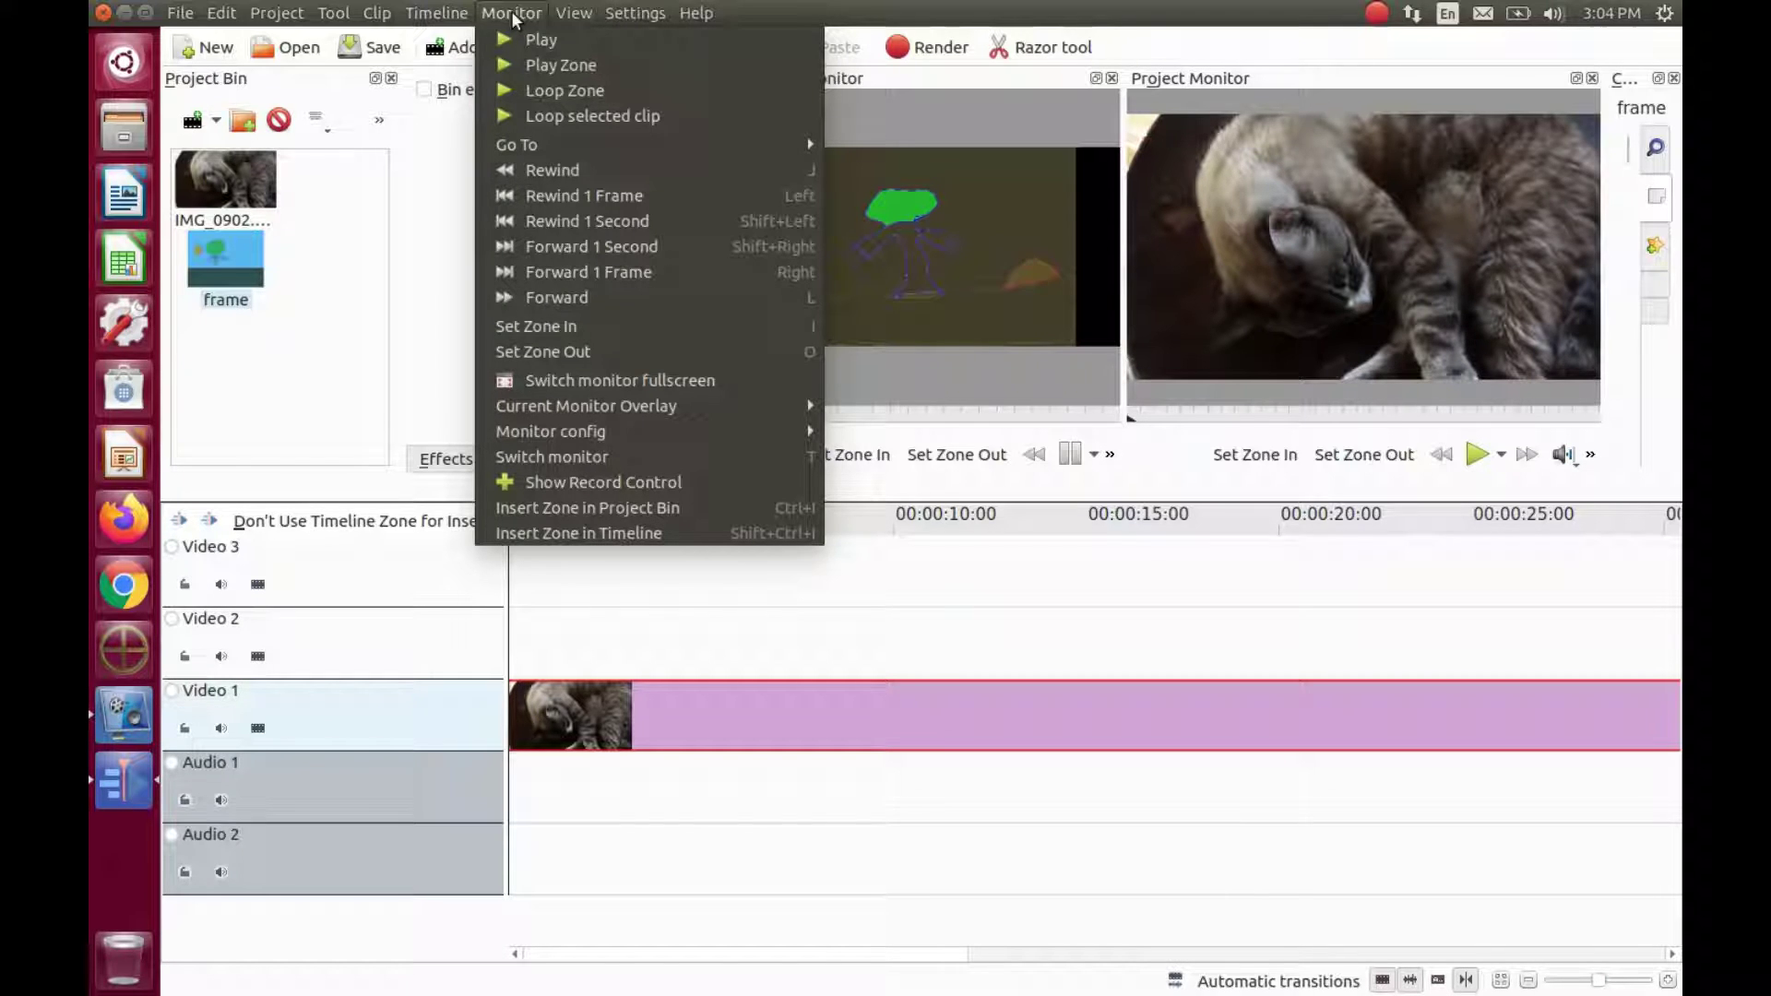
left_click(513, 18)
left_click(550, 799)
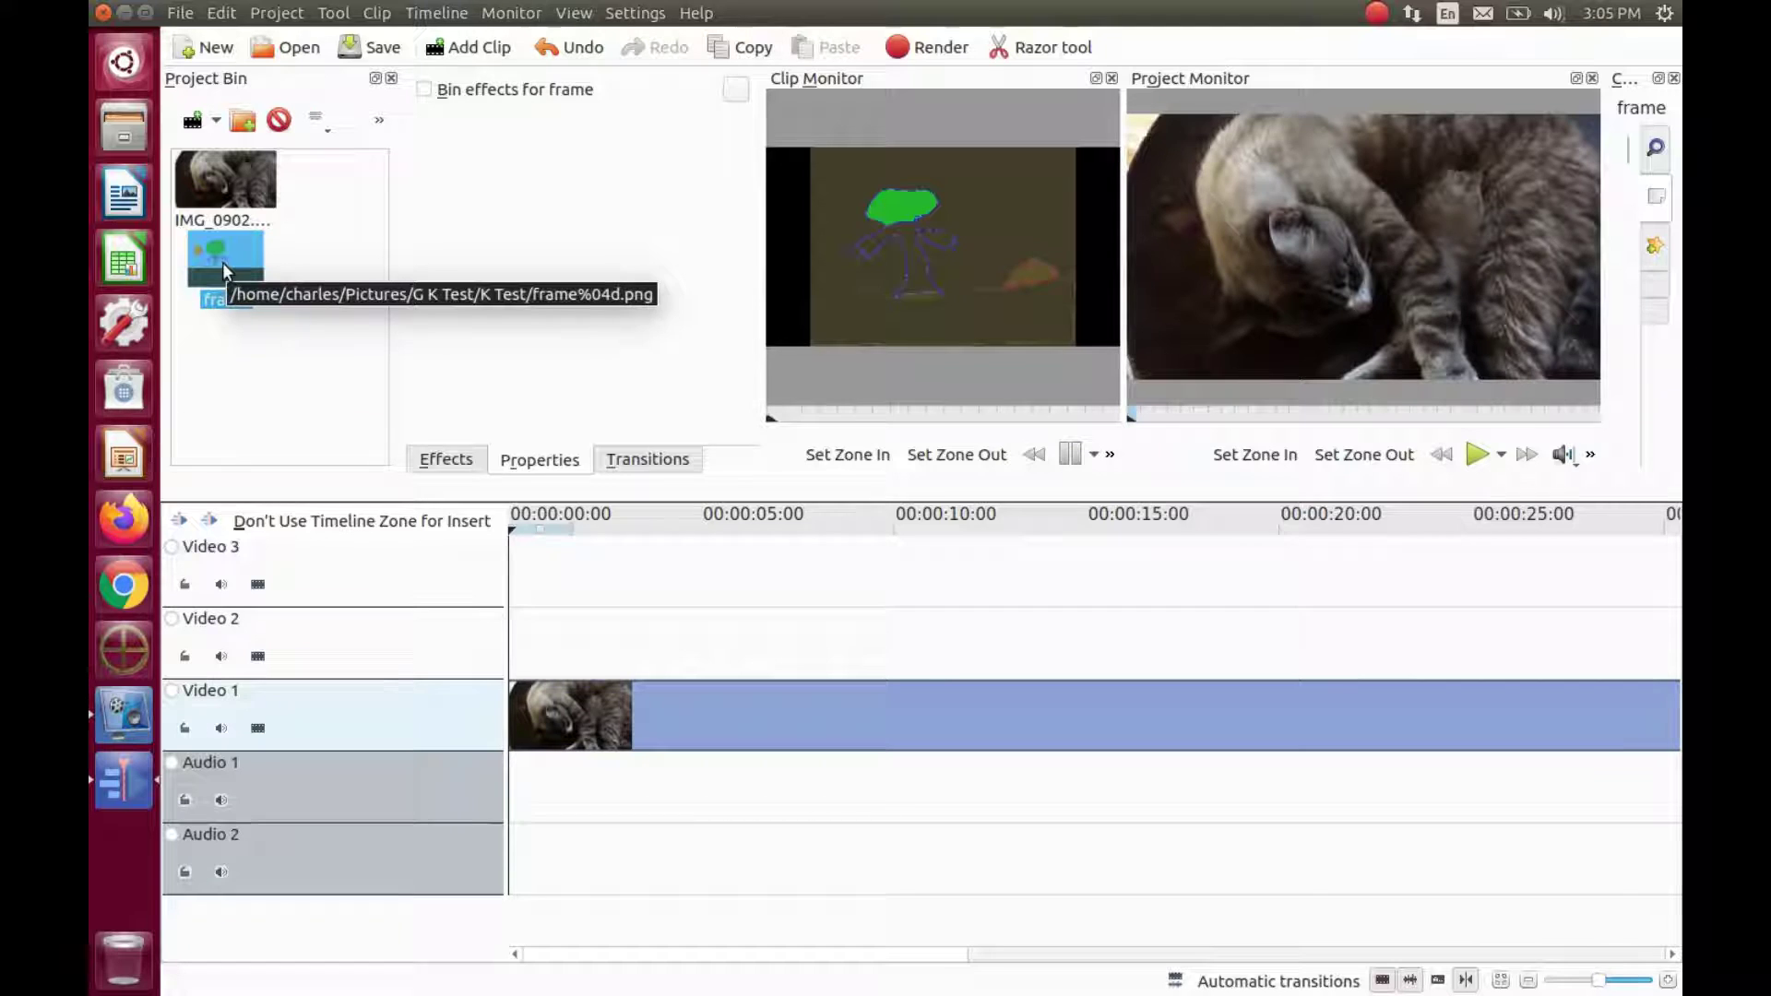
Play the frame clip repeatedly in the Clip Monitor using Monitor > Loop Zone.
left_click(512, 13)
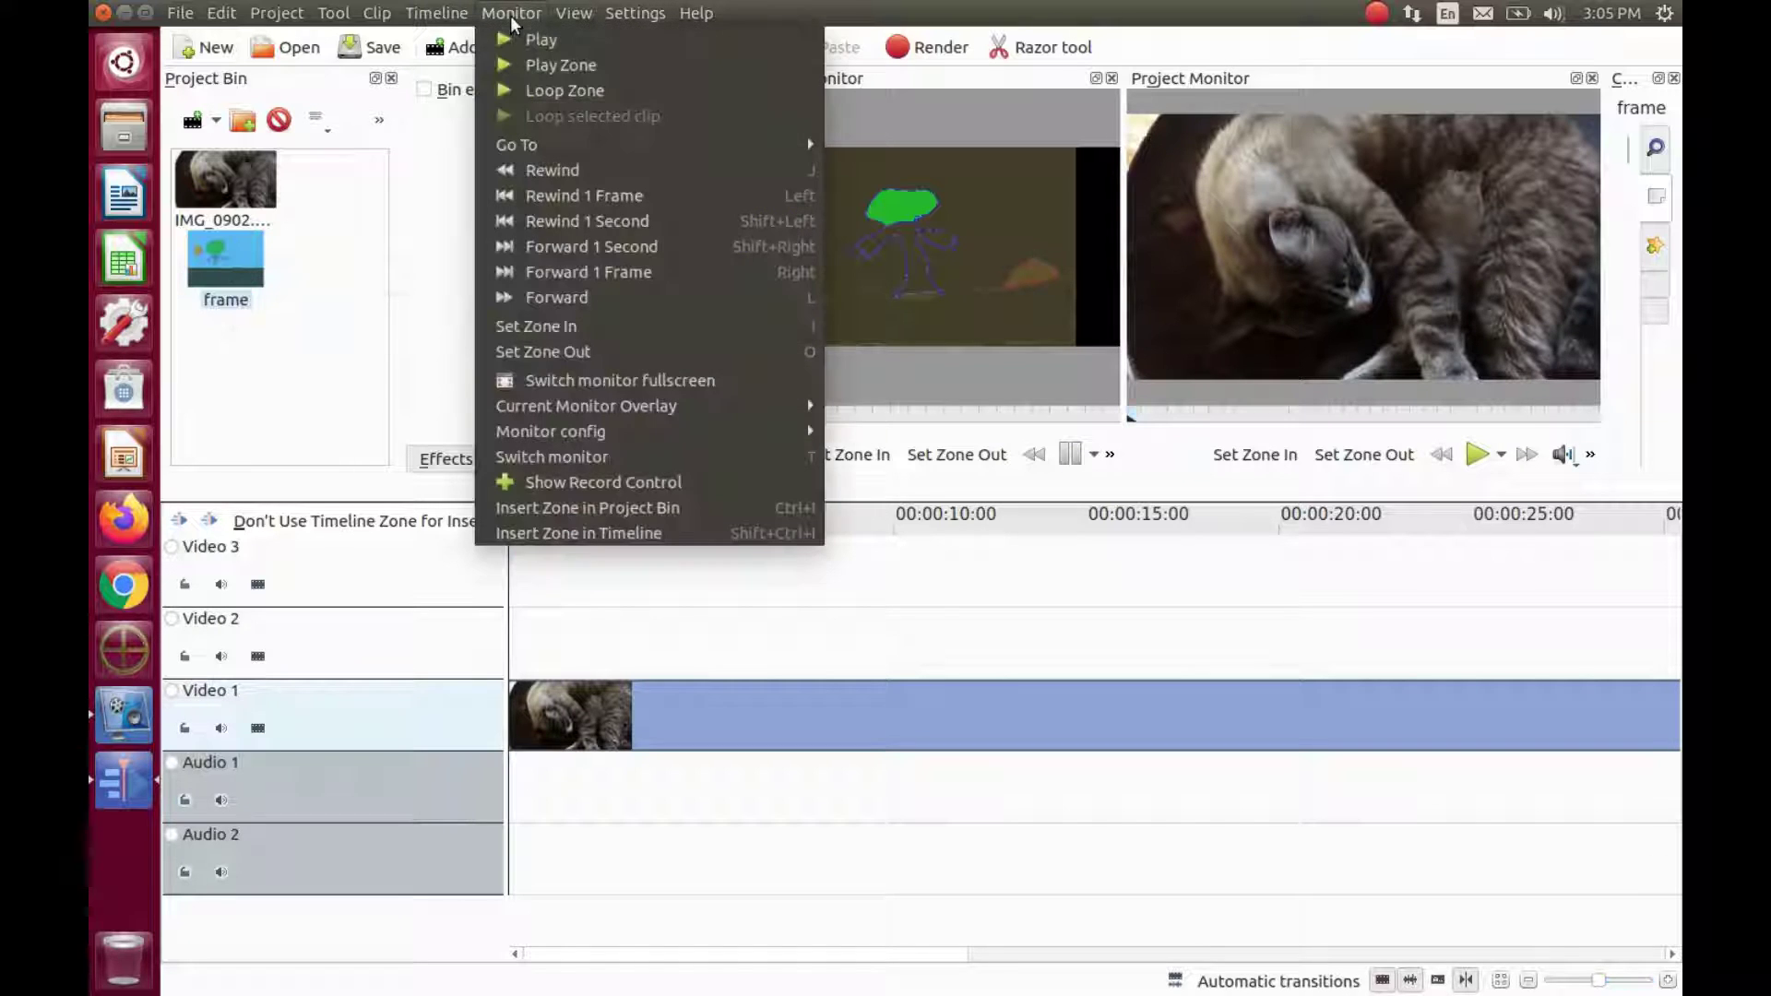
left_click(502, 93)
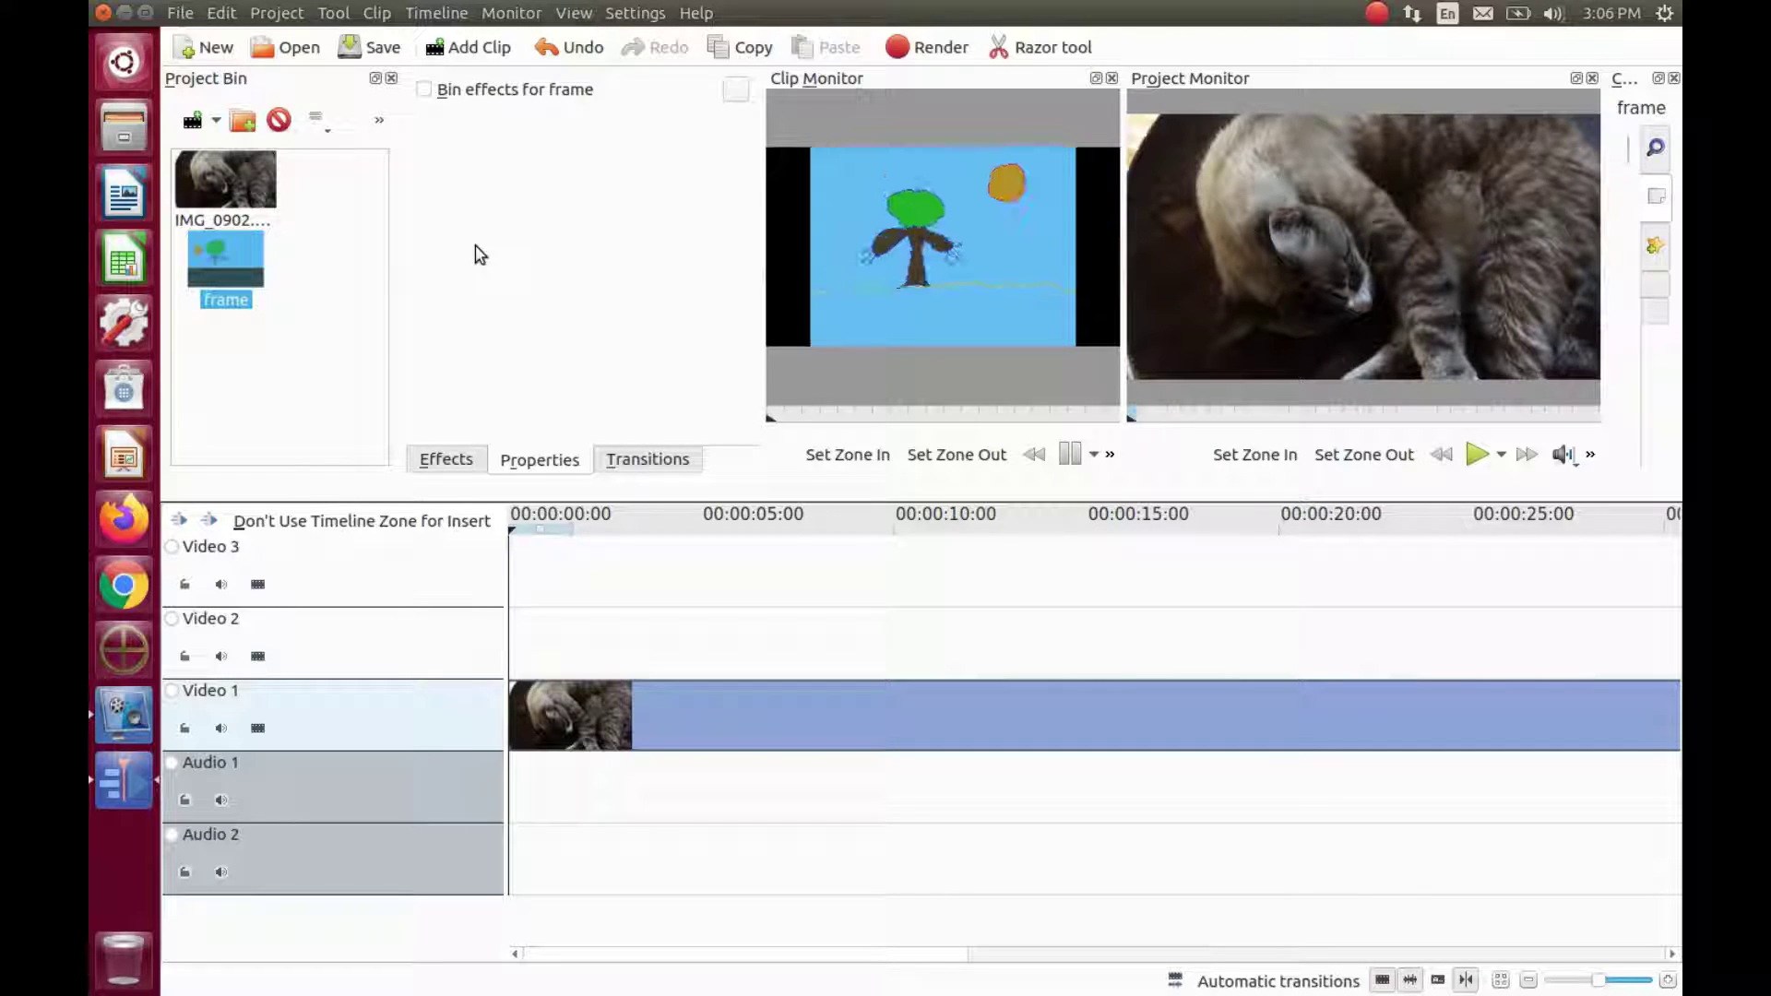
Stop the preview and place the frame clip at the start of Video 2 above the cat video.
key("space")
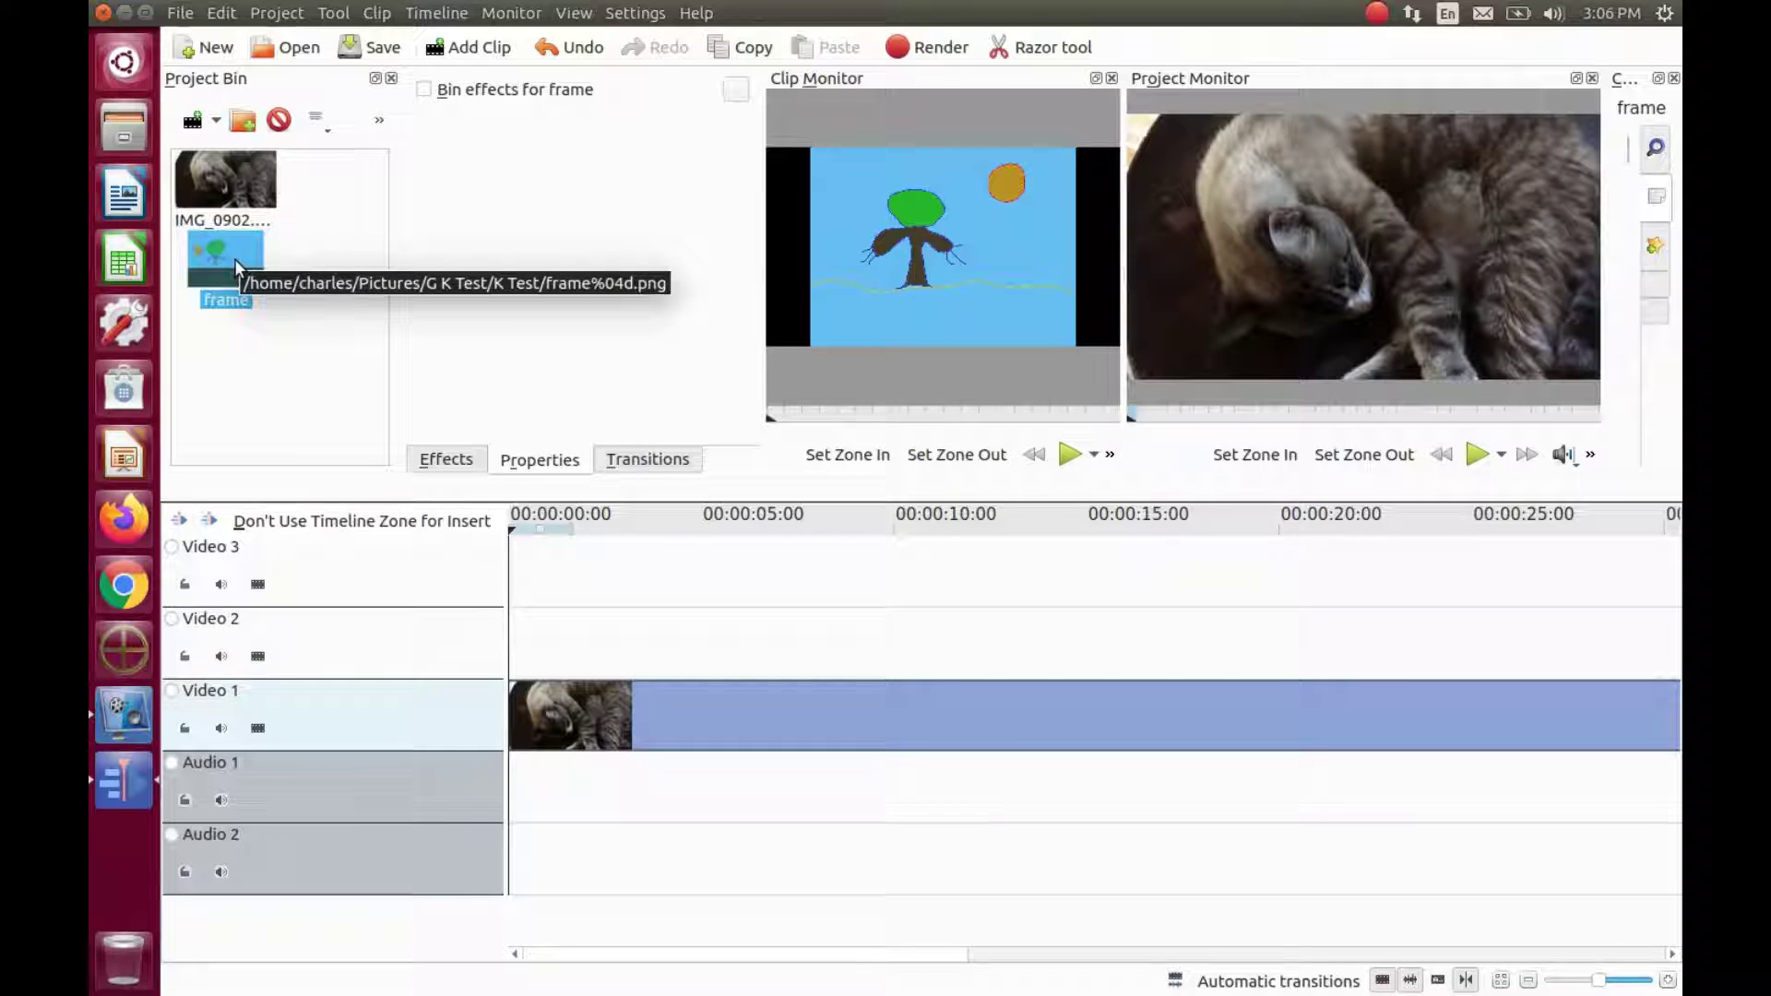
left_click_drag(234, 258, 1137, 623)
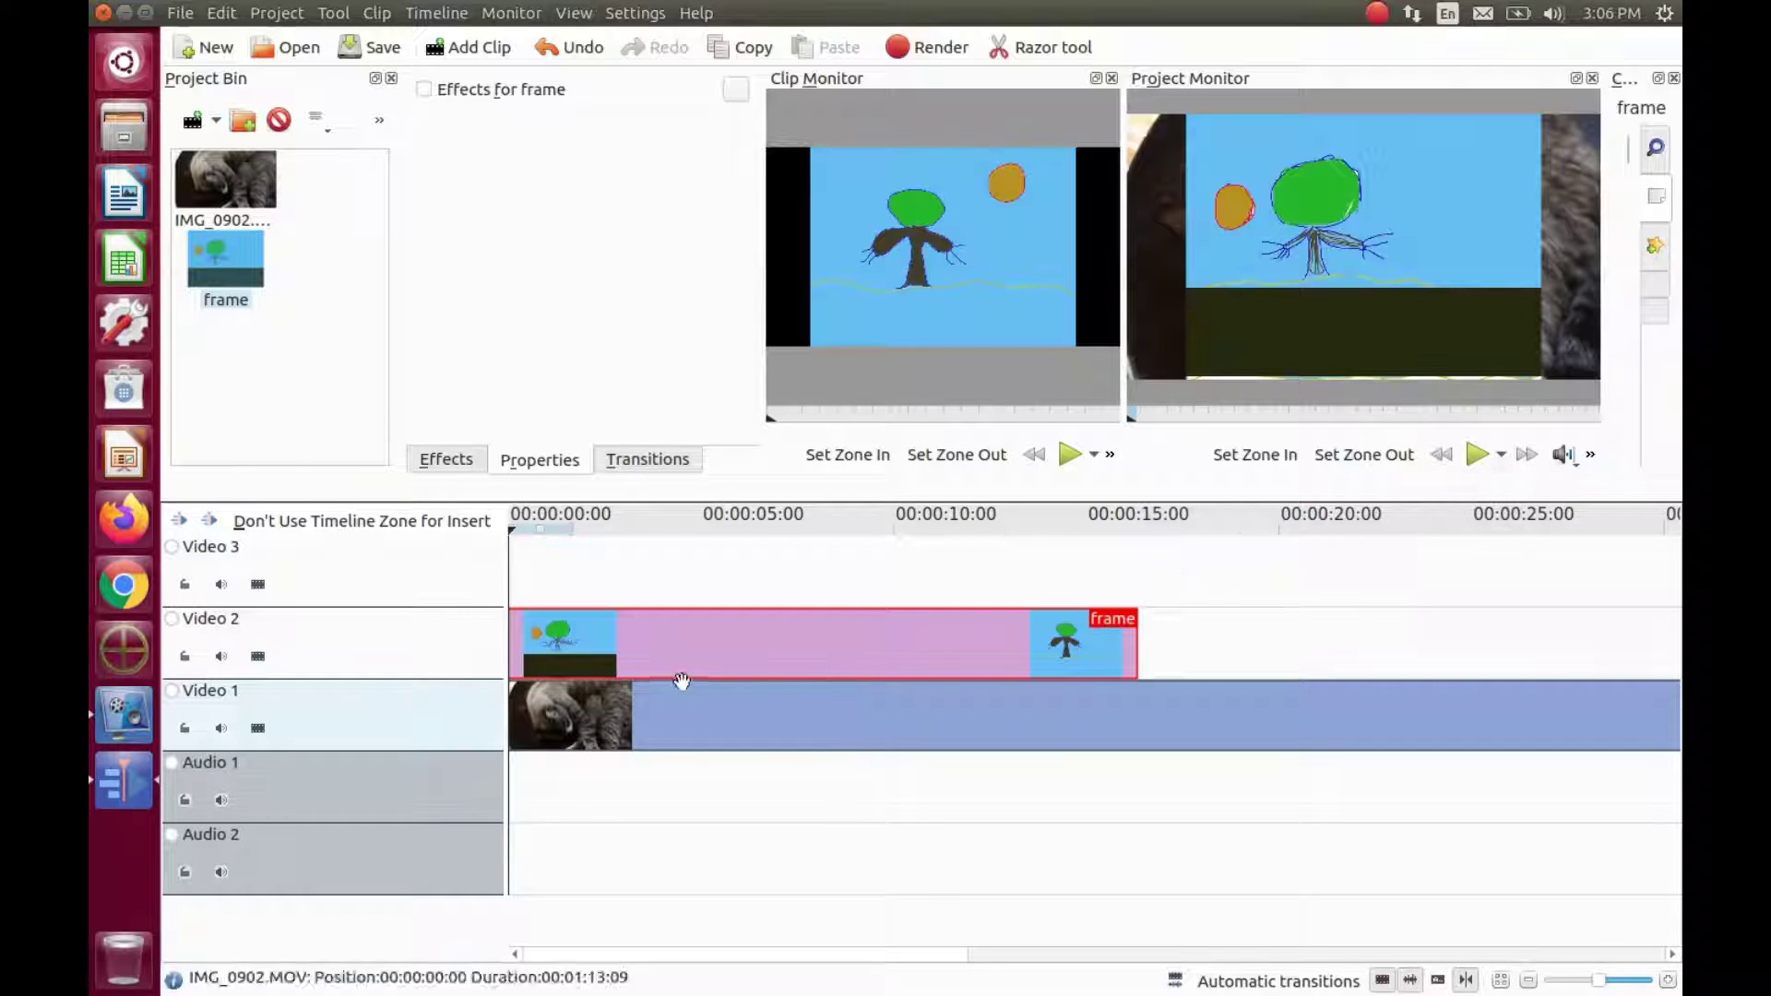
Find Position and Zoom by searching 'zoo' in Effects and apply it to the Video 2 frame clip.
left_click(451, 463)
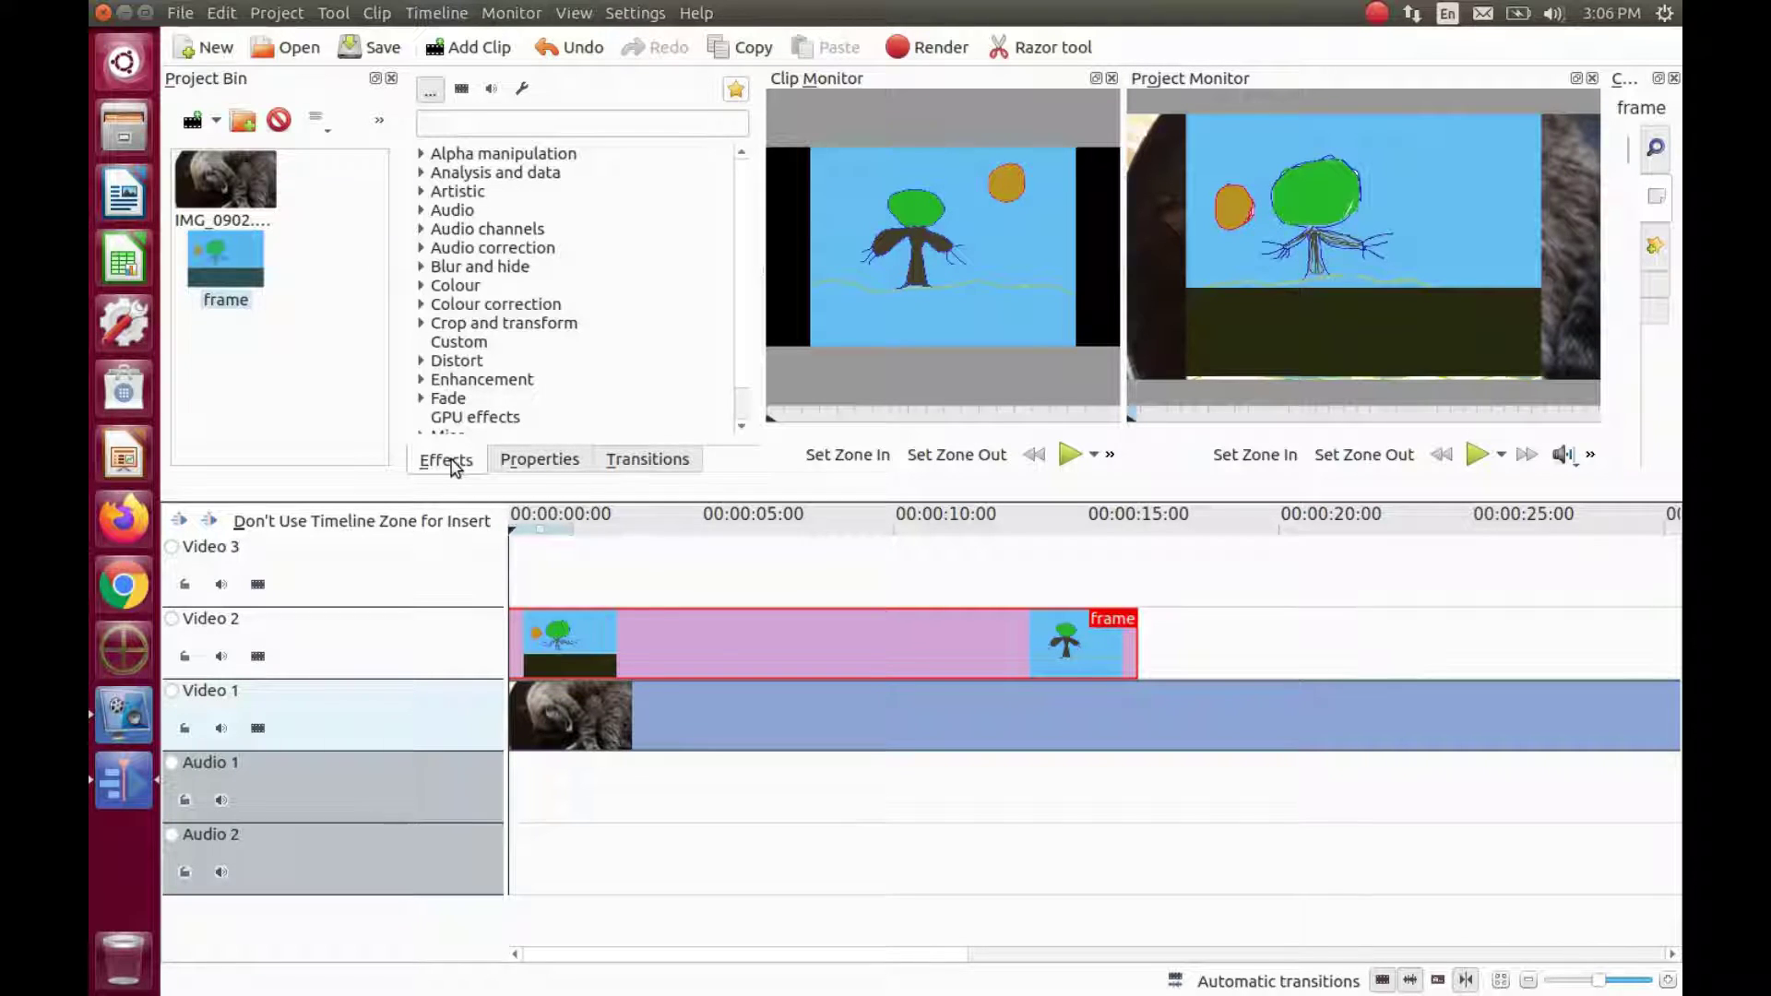
left_click(447, 126)
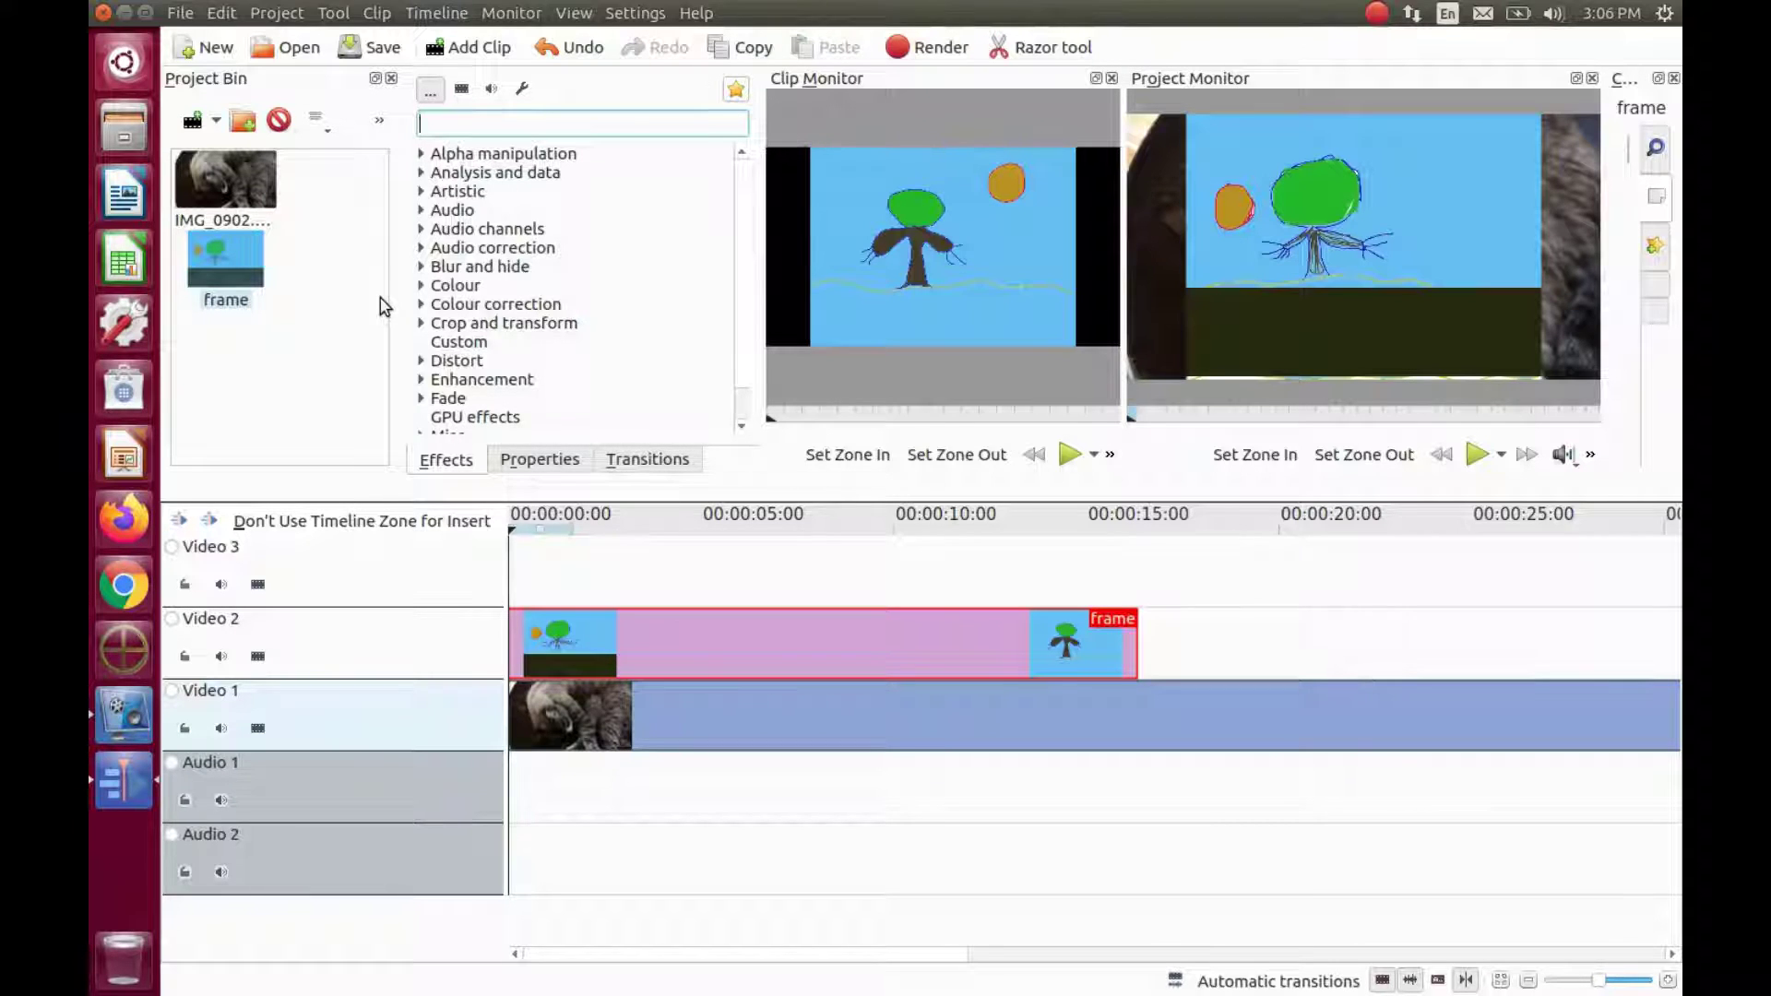
type("zoo")
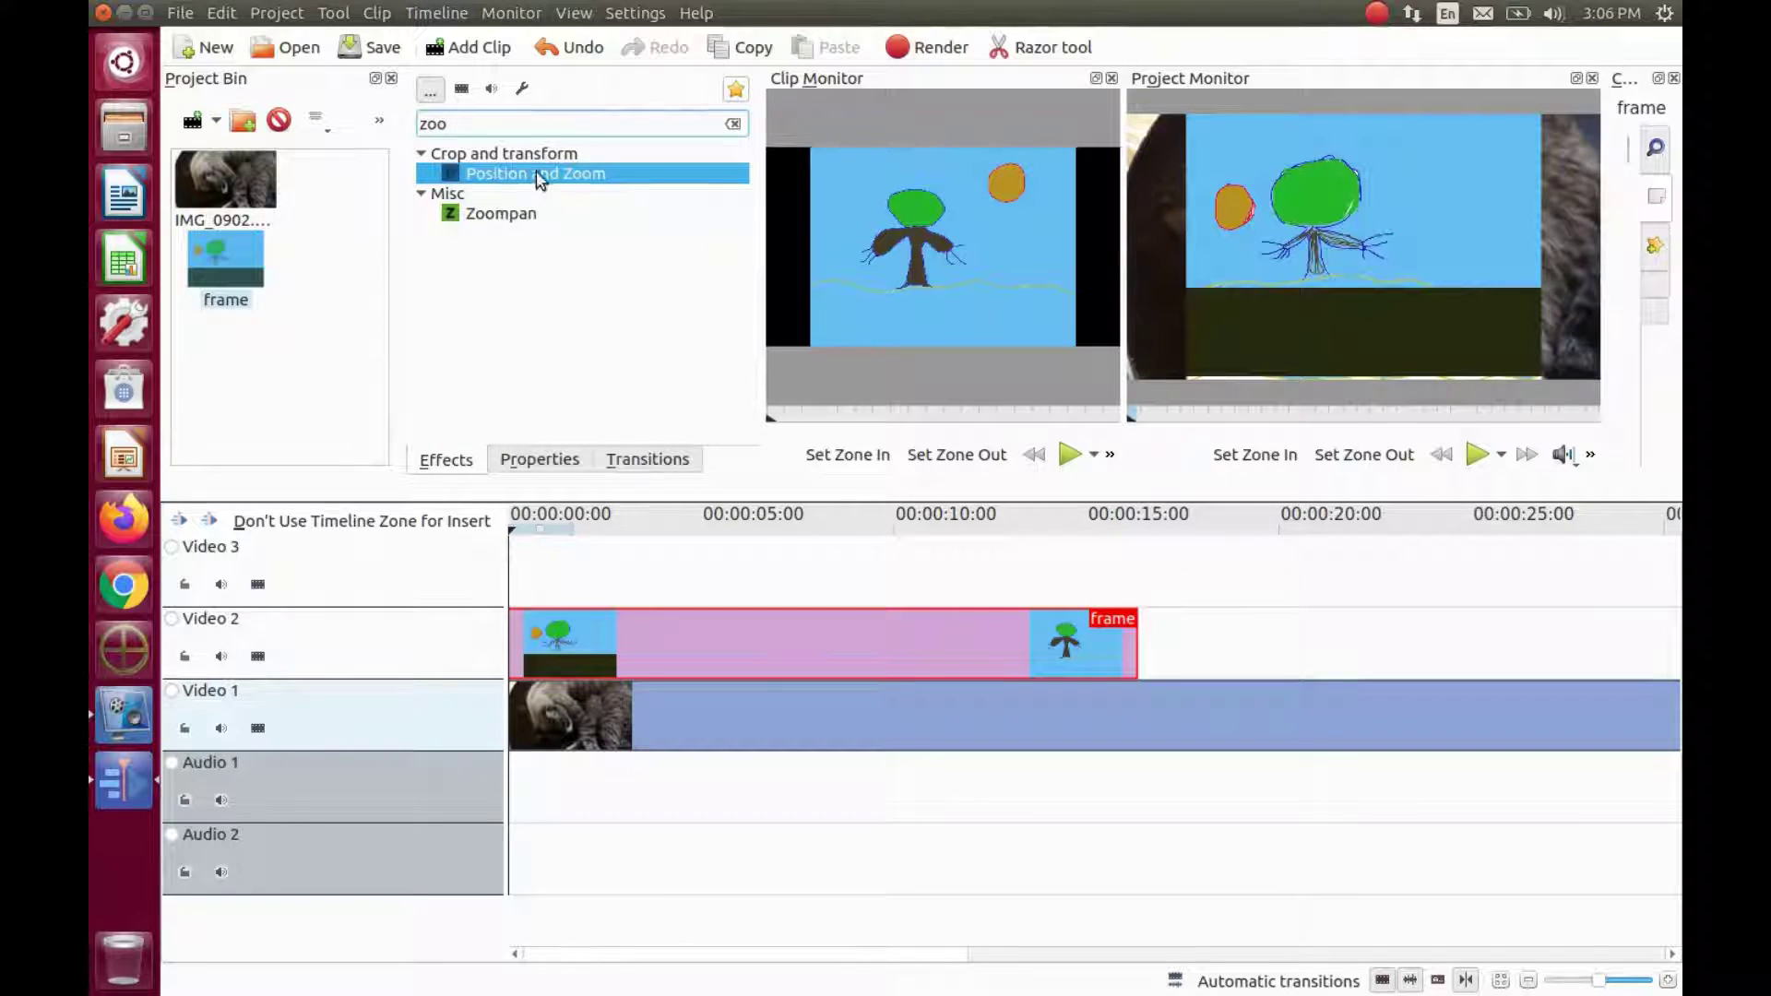
left_click_drag(541, 180, 554, 635)
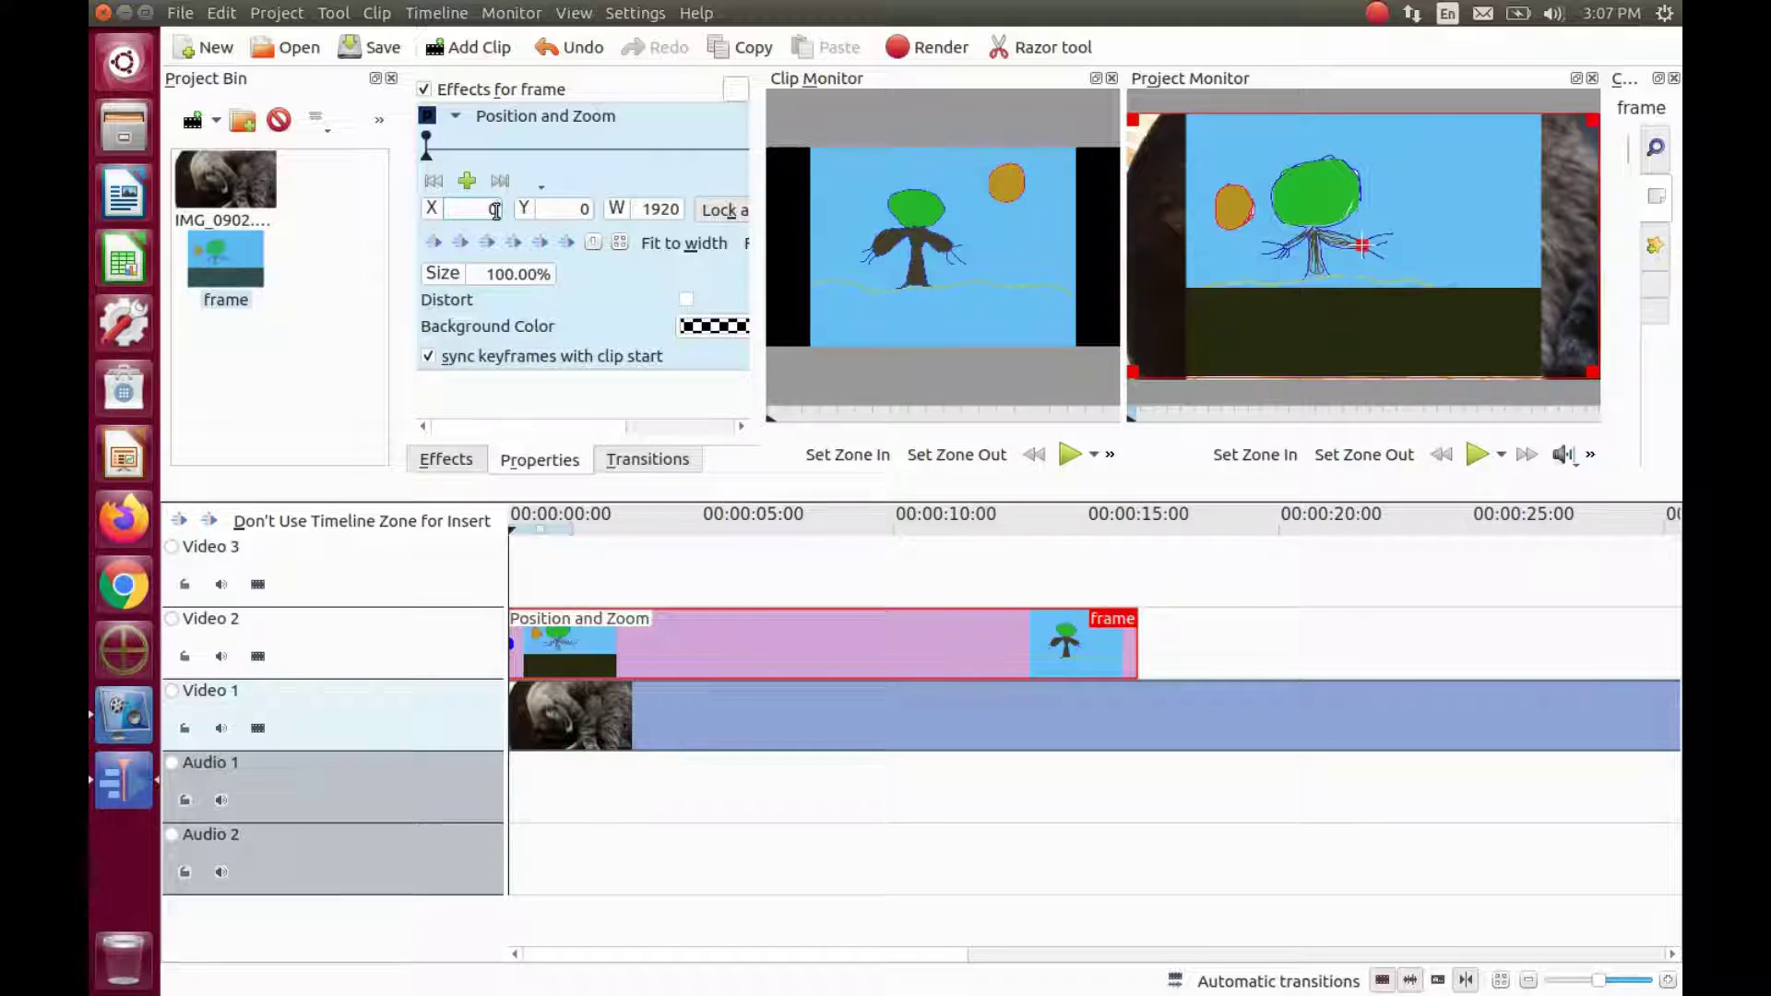
Position the frame animation at X 1193, Y 665 and shrink it to 30% size.
left_click_drag(496, 210, 485, 213)
left_click_drag(1126, 111, 1164, 137)
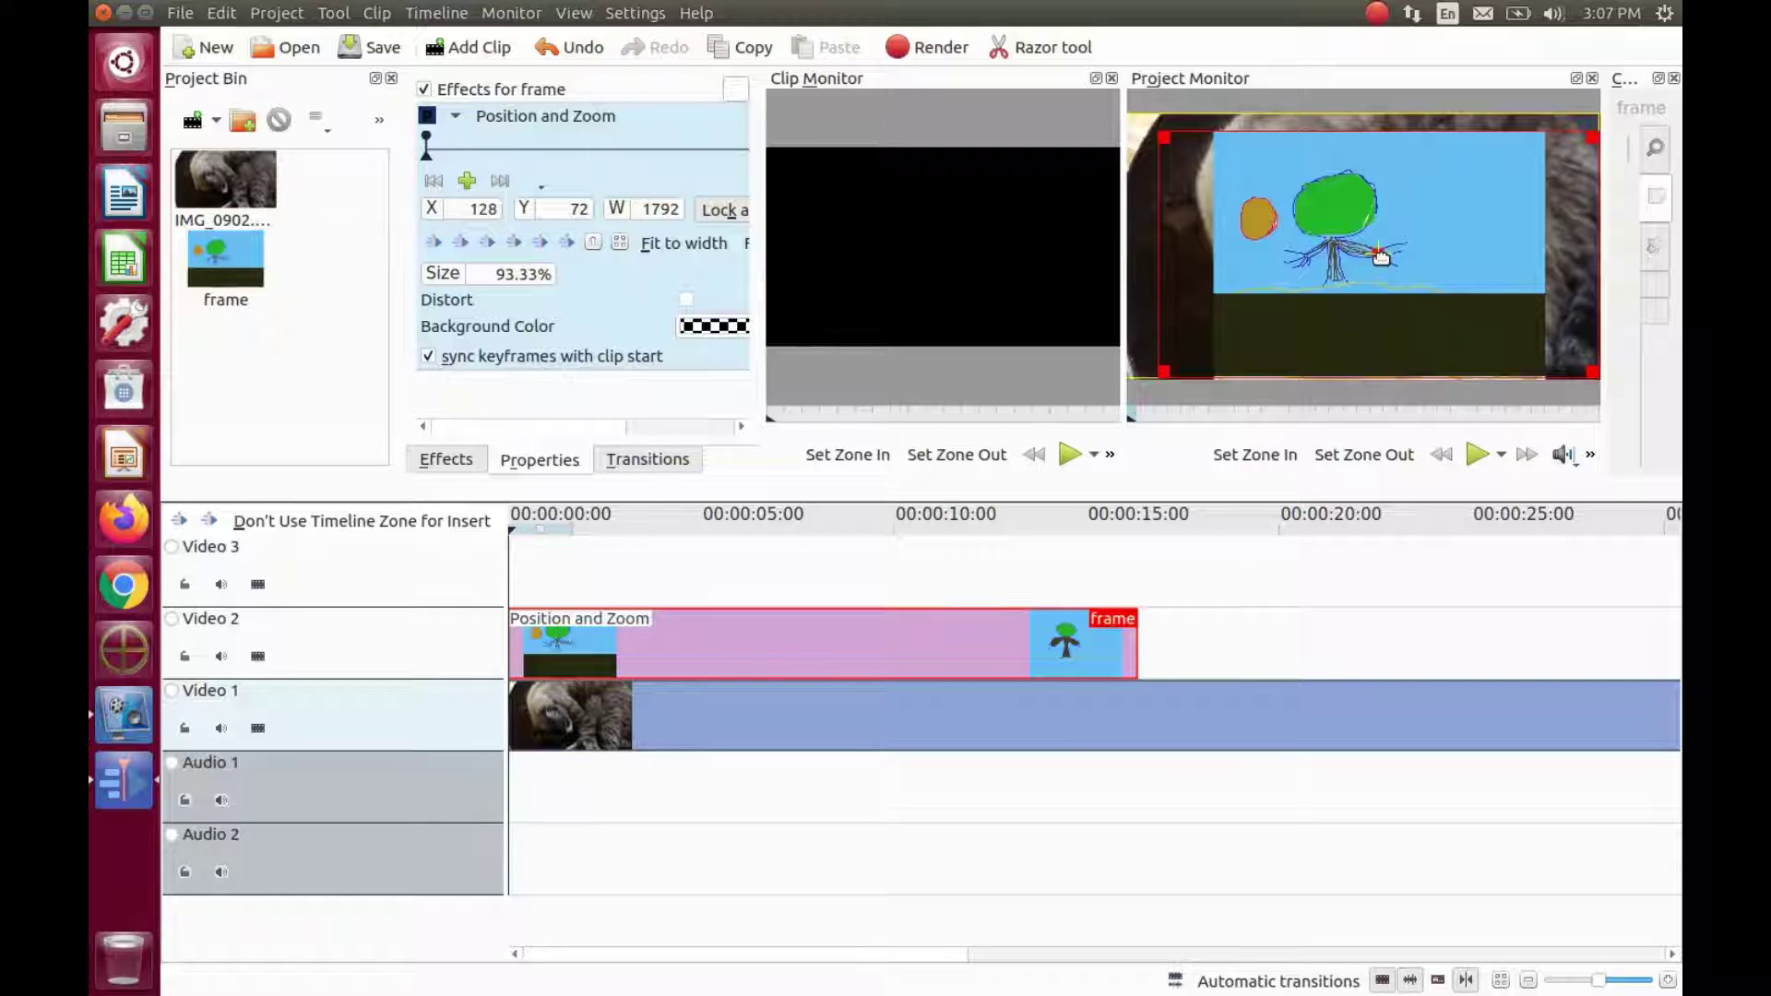
left_click_drag(1382, 262, 1371, 251)
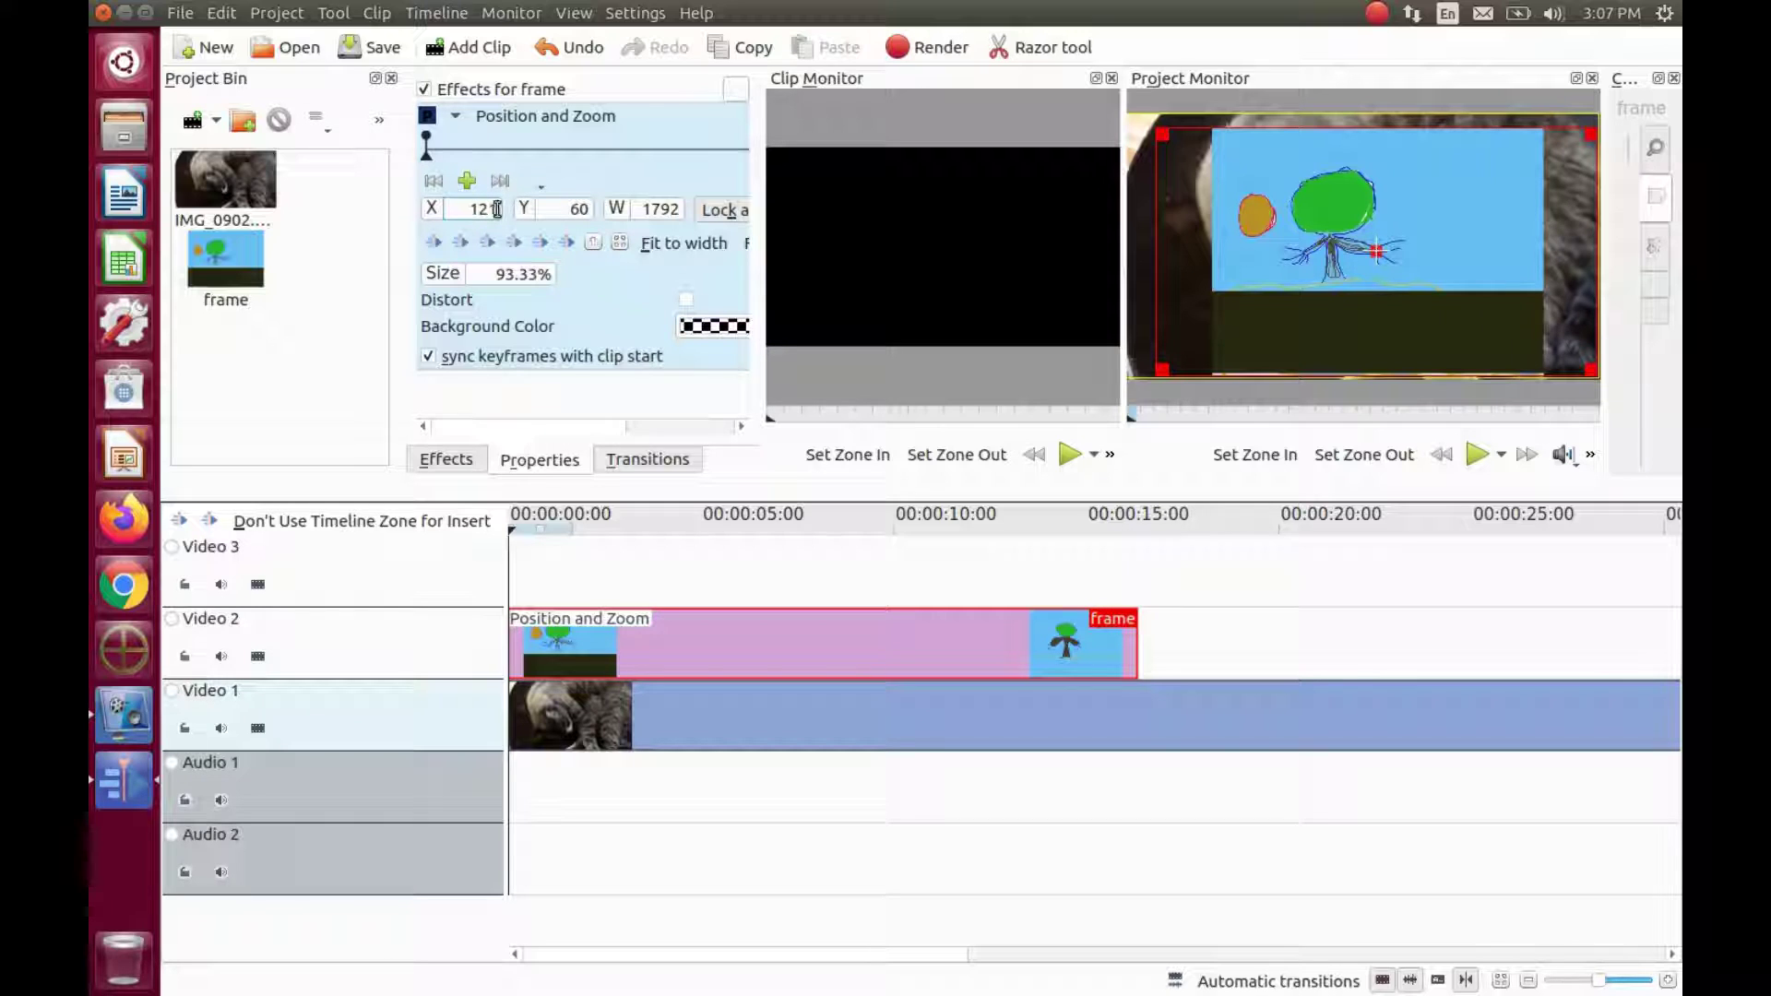
left_click_drag(496, 209, 463, 215)
type("1193")
key("Tab")
type("665")
double_click(514, 277)
type("30")
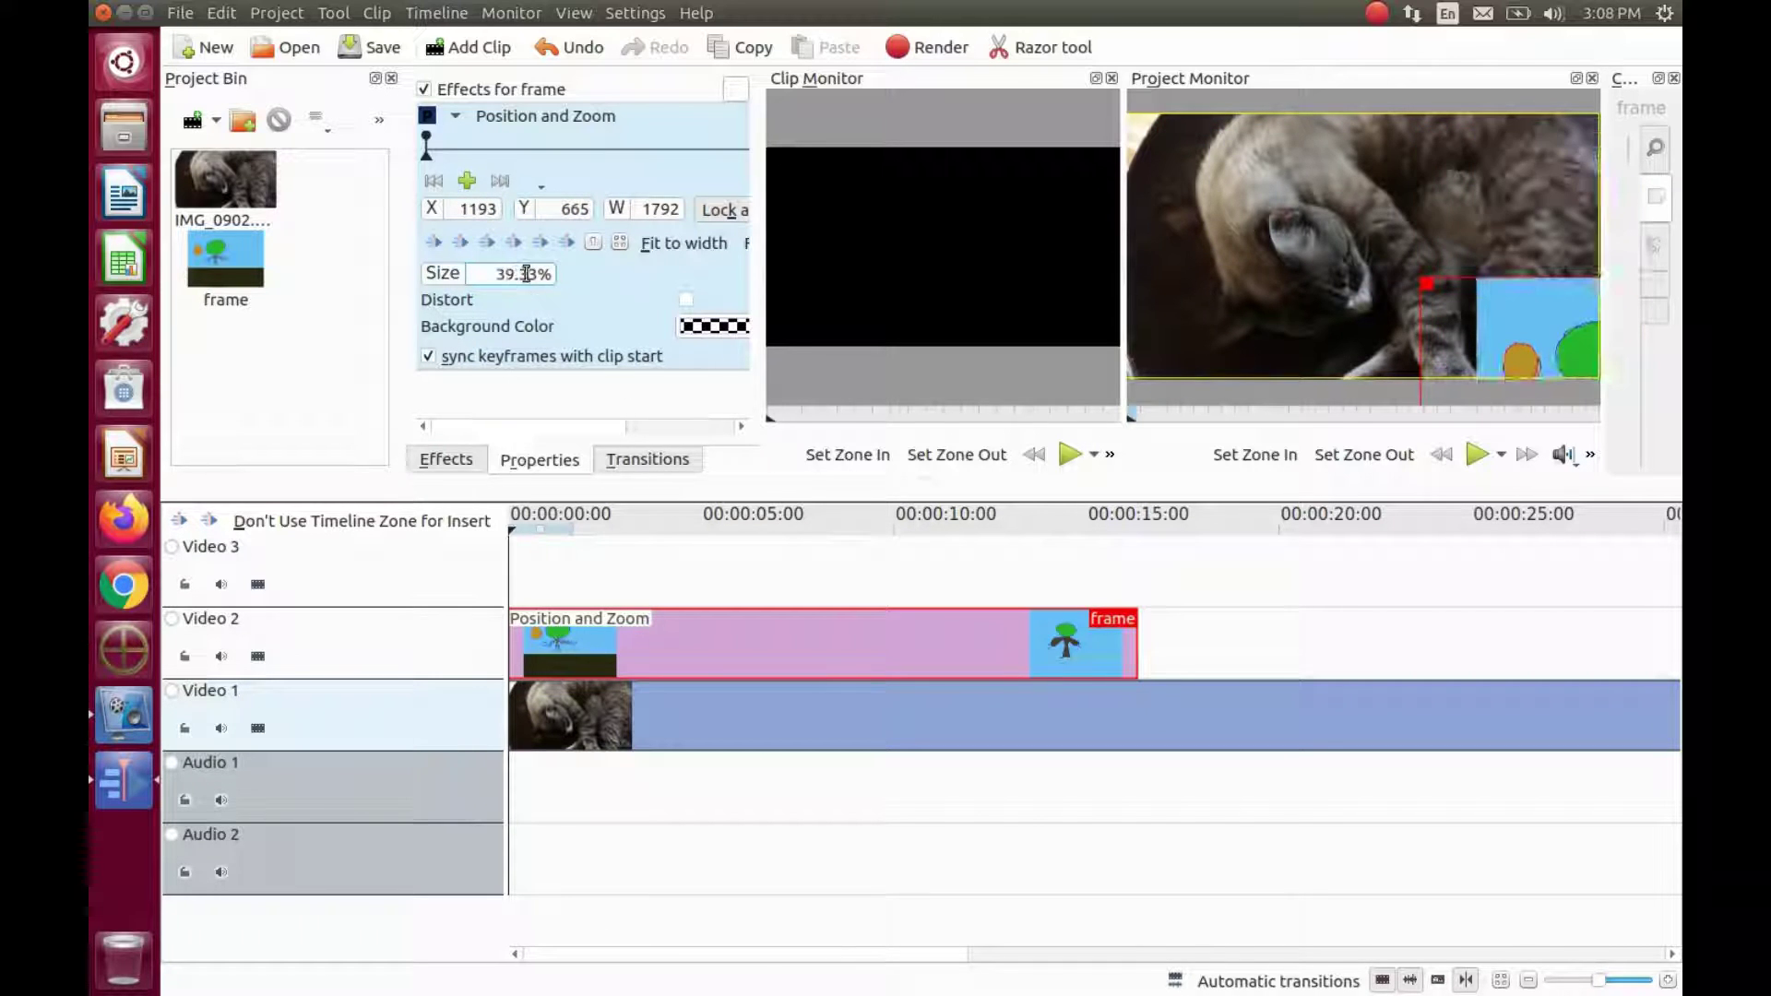
left_click(584, 782)
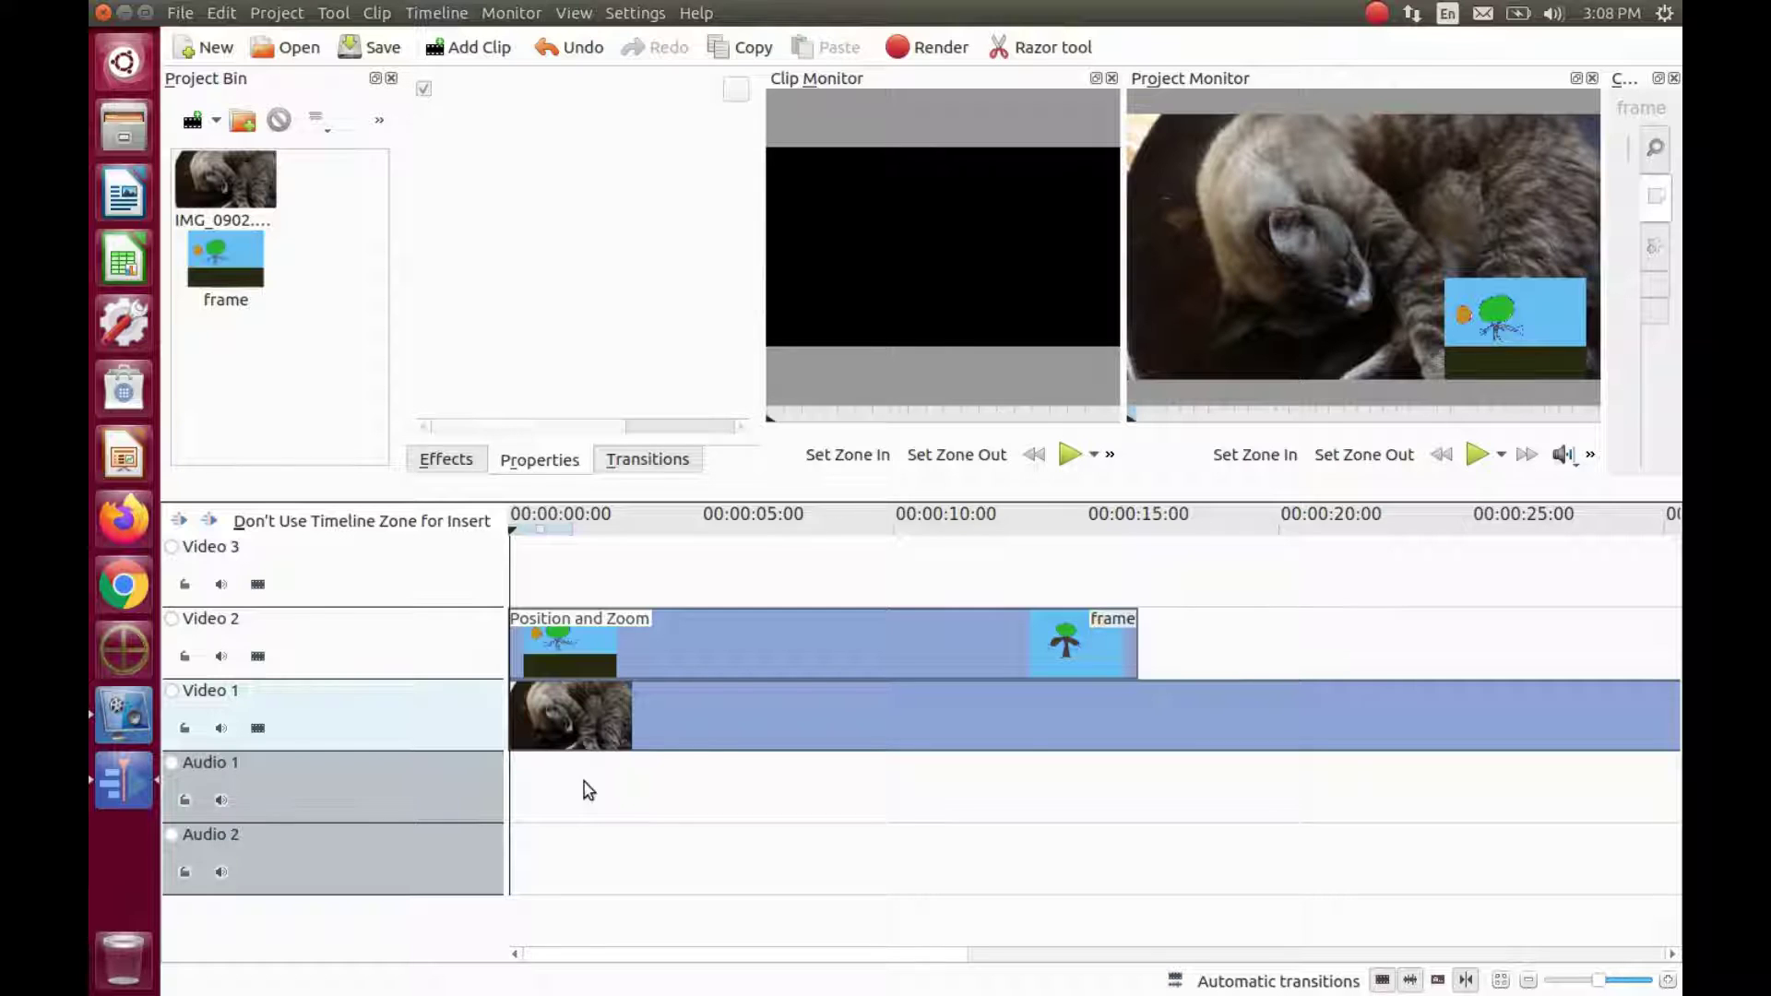
Play the composite in the Project Monitor to preview the picture-in-picture.
left_click(1477, 456)
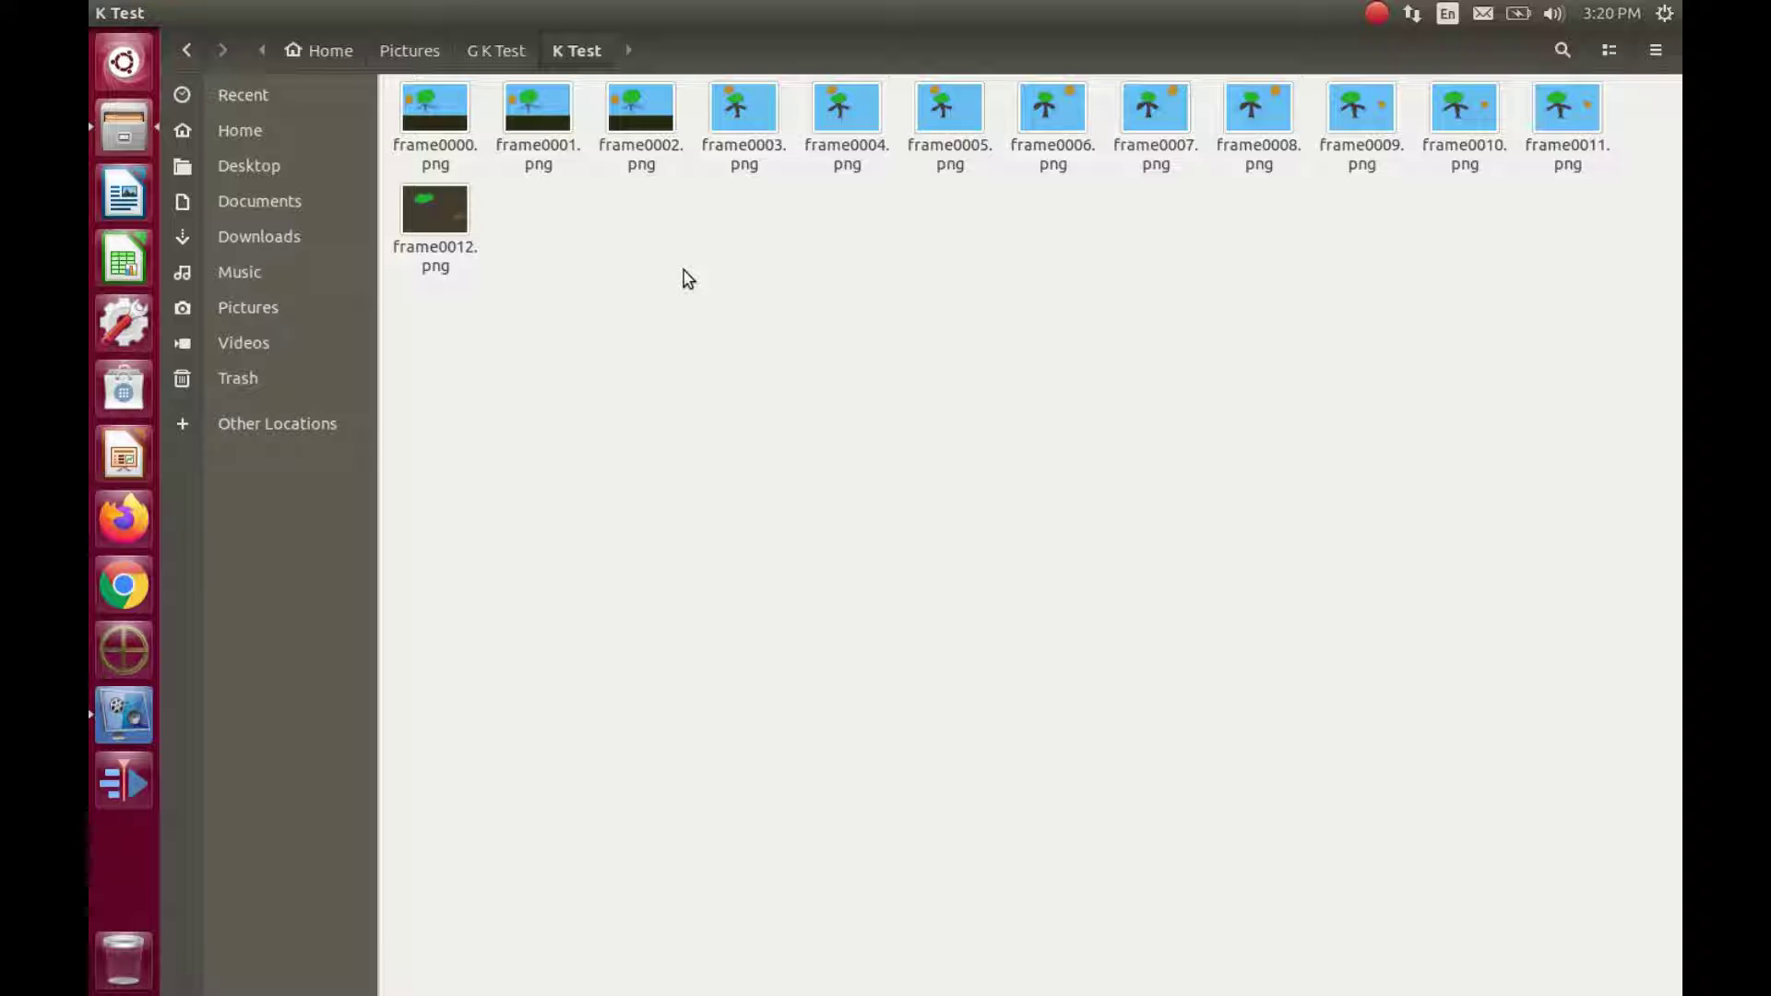
Close the K Test folder window in Files.
left_click(102, 13)
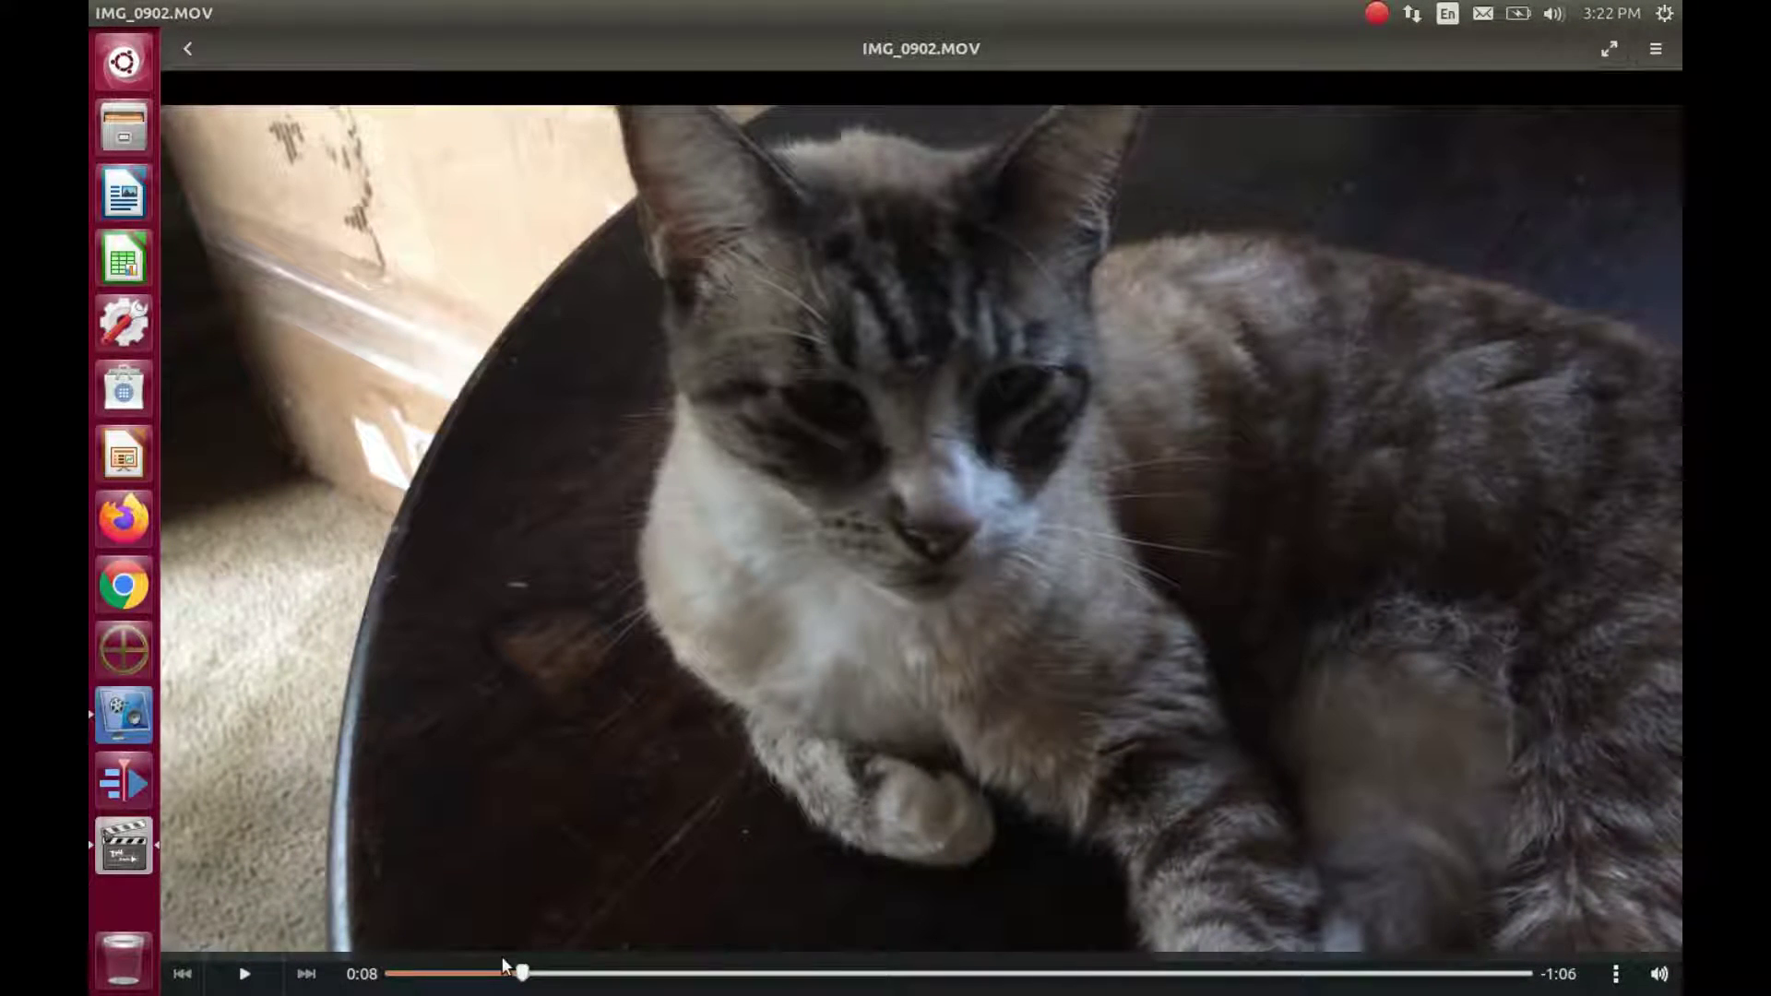
Rewind IMG_0902.MOV to 0:03 and take the first screenshot.
left_click(507, 973)
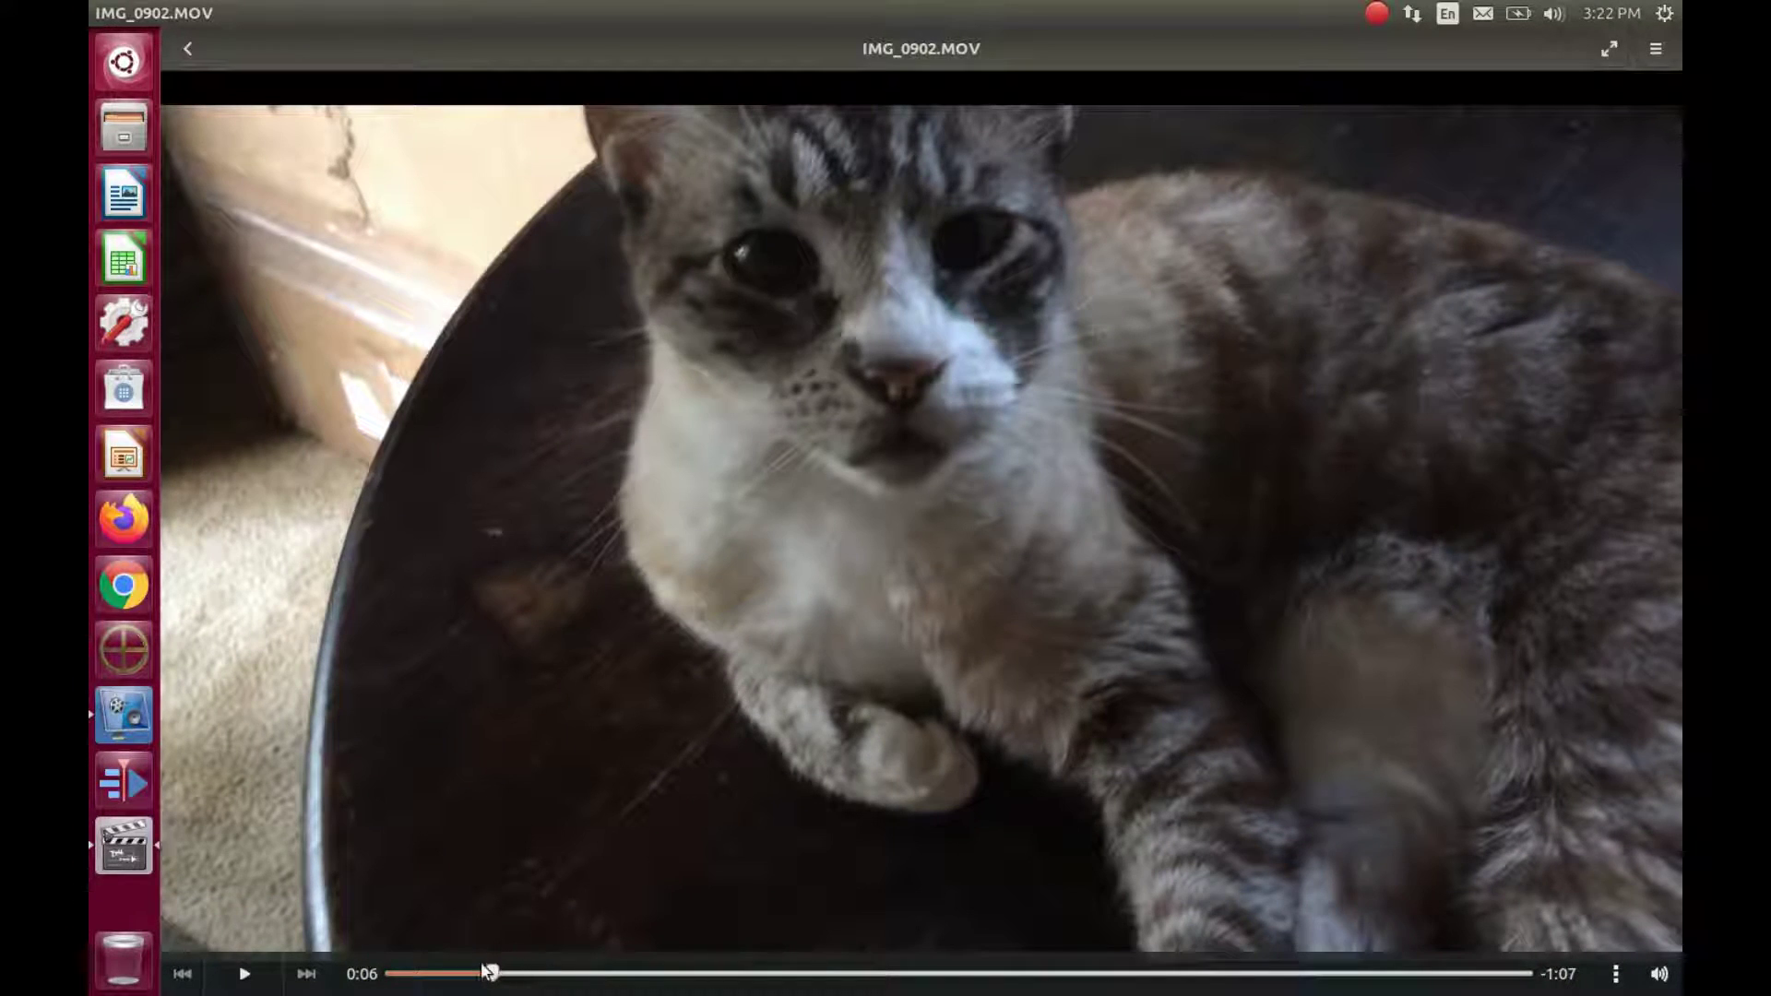
left_click_drag(486, 970, 466, 974)
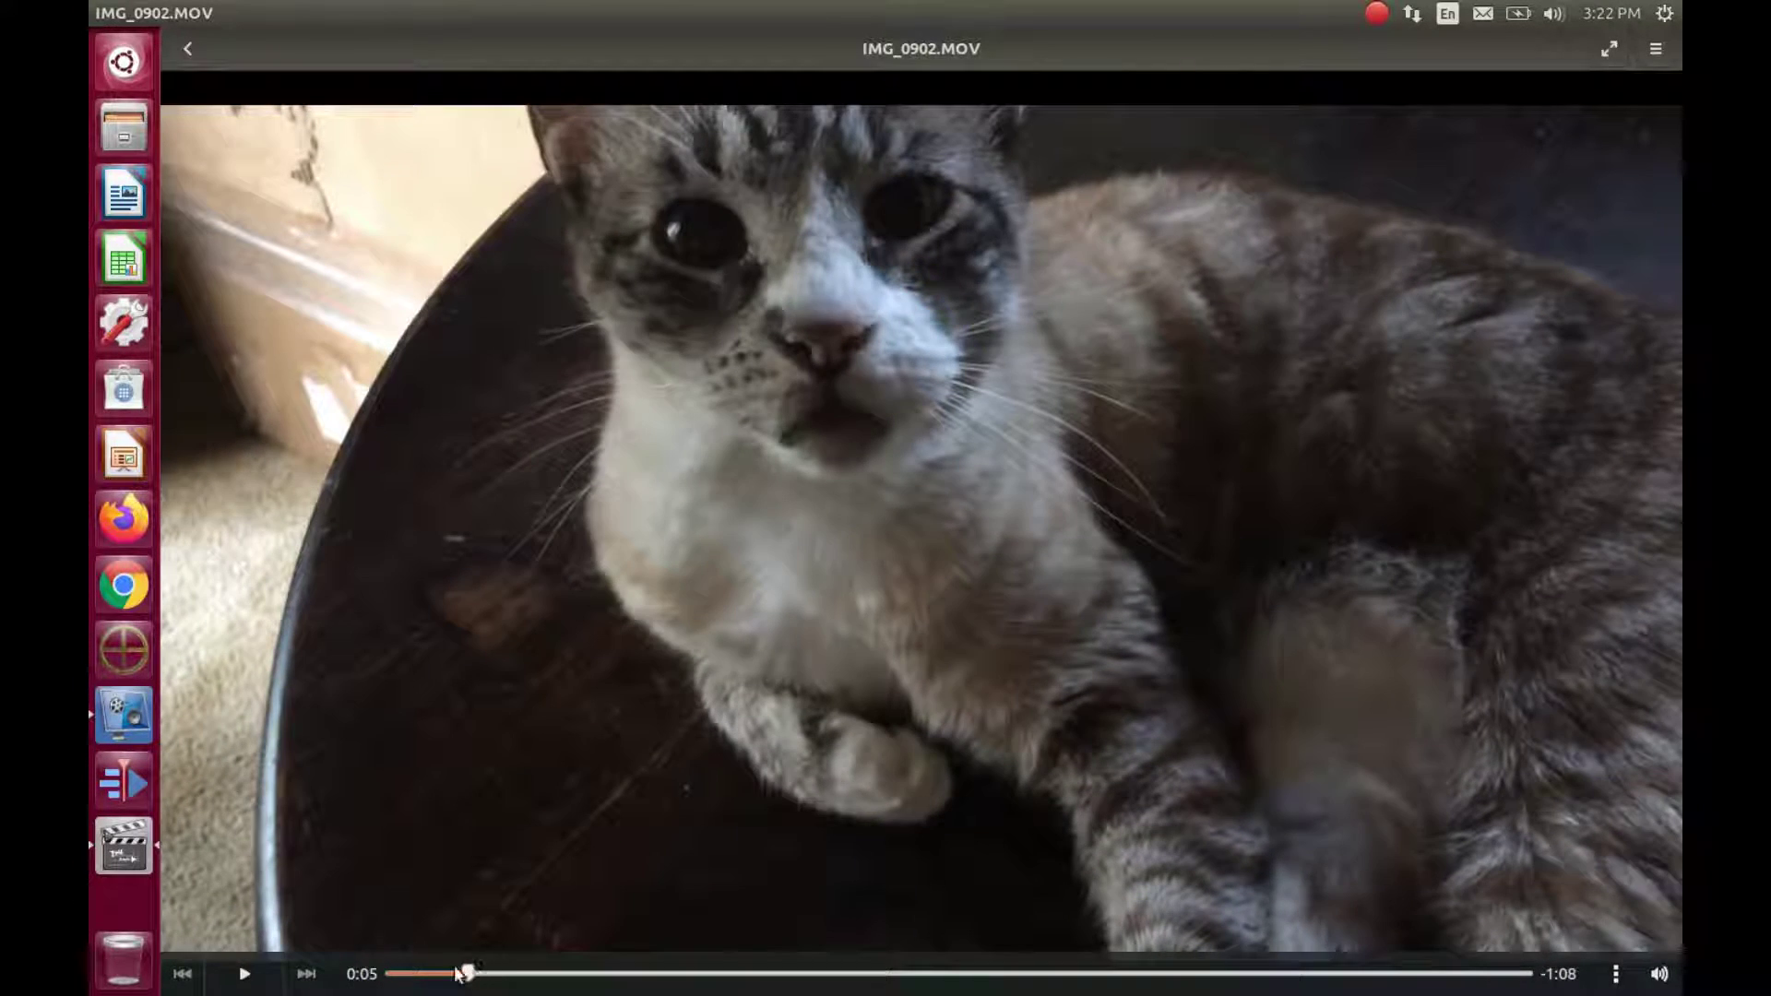
left_click(452, 975)
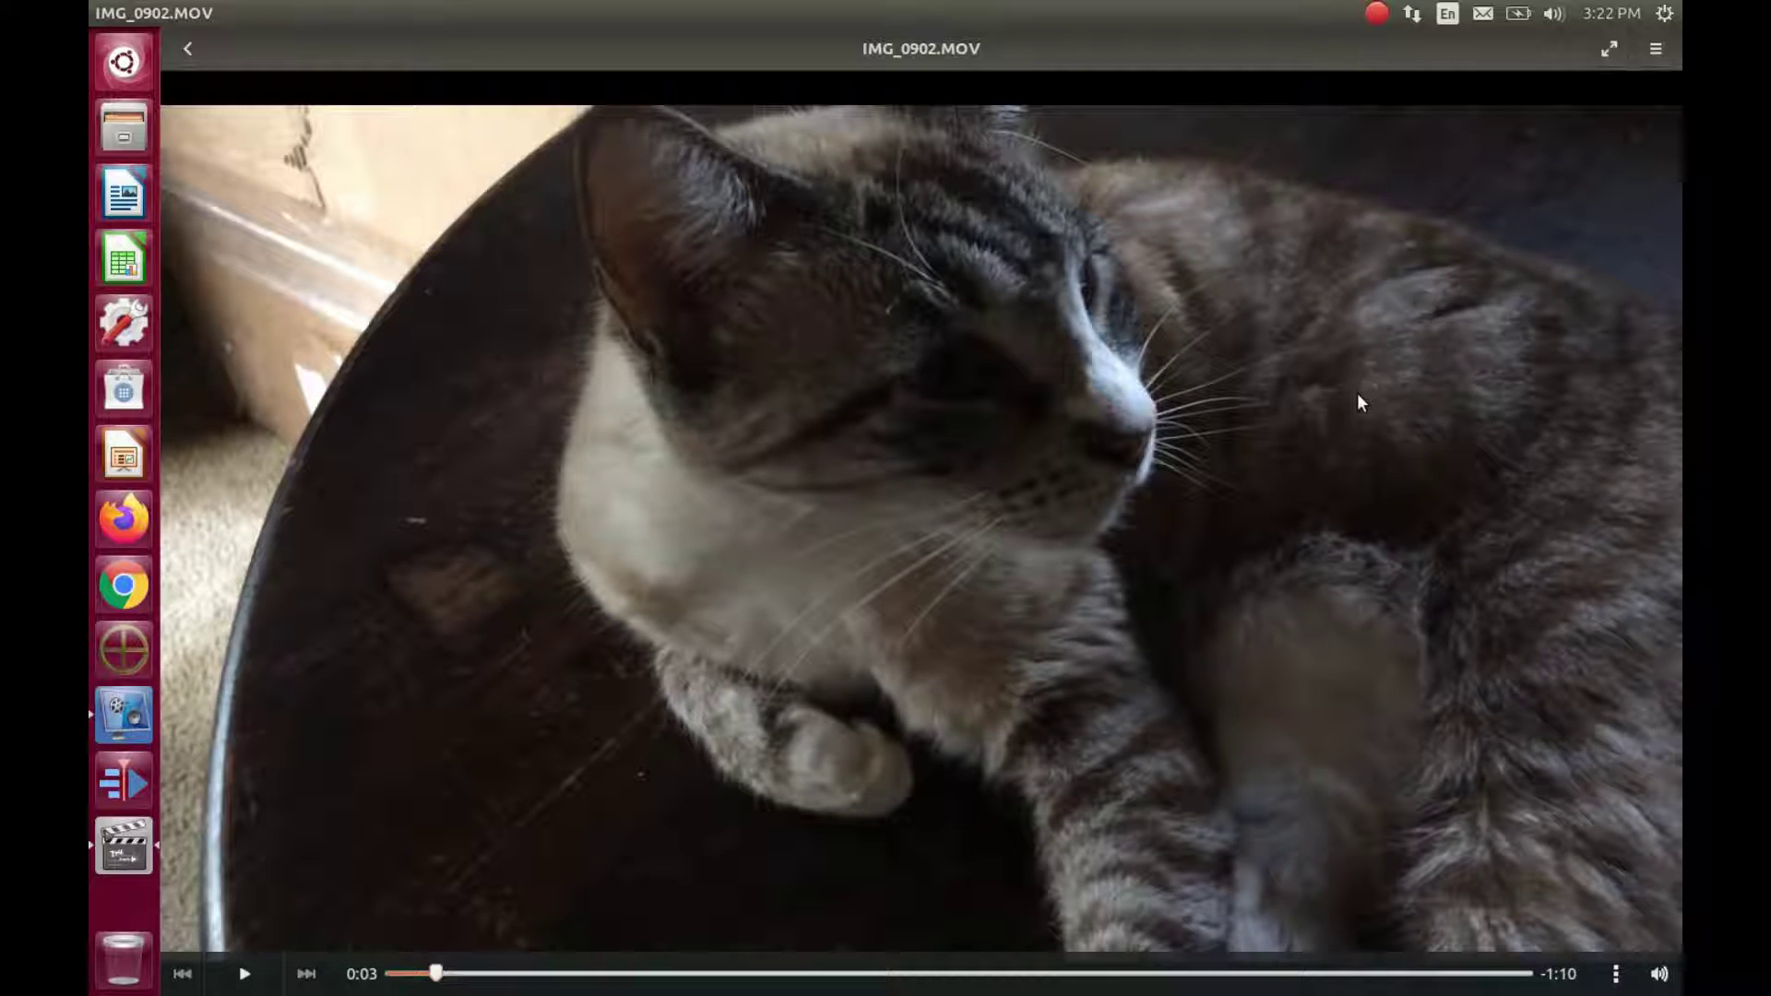
left_click(1656, 51)
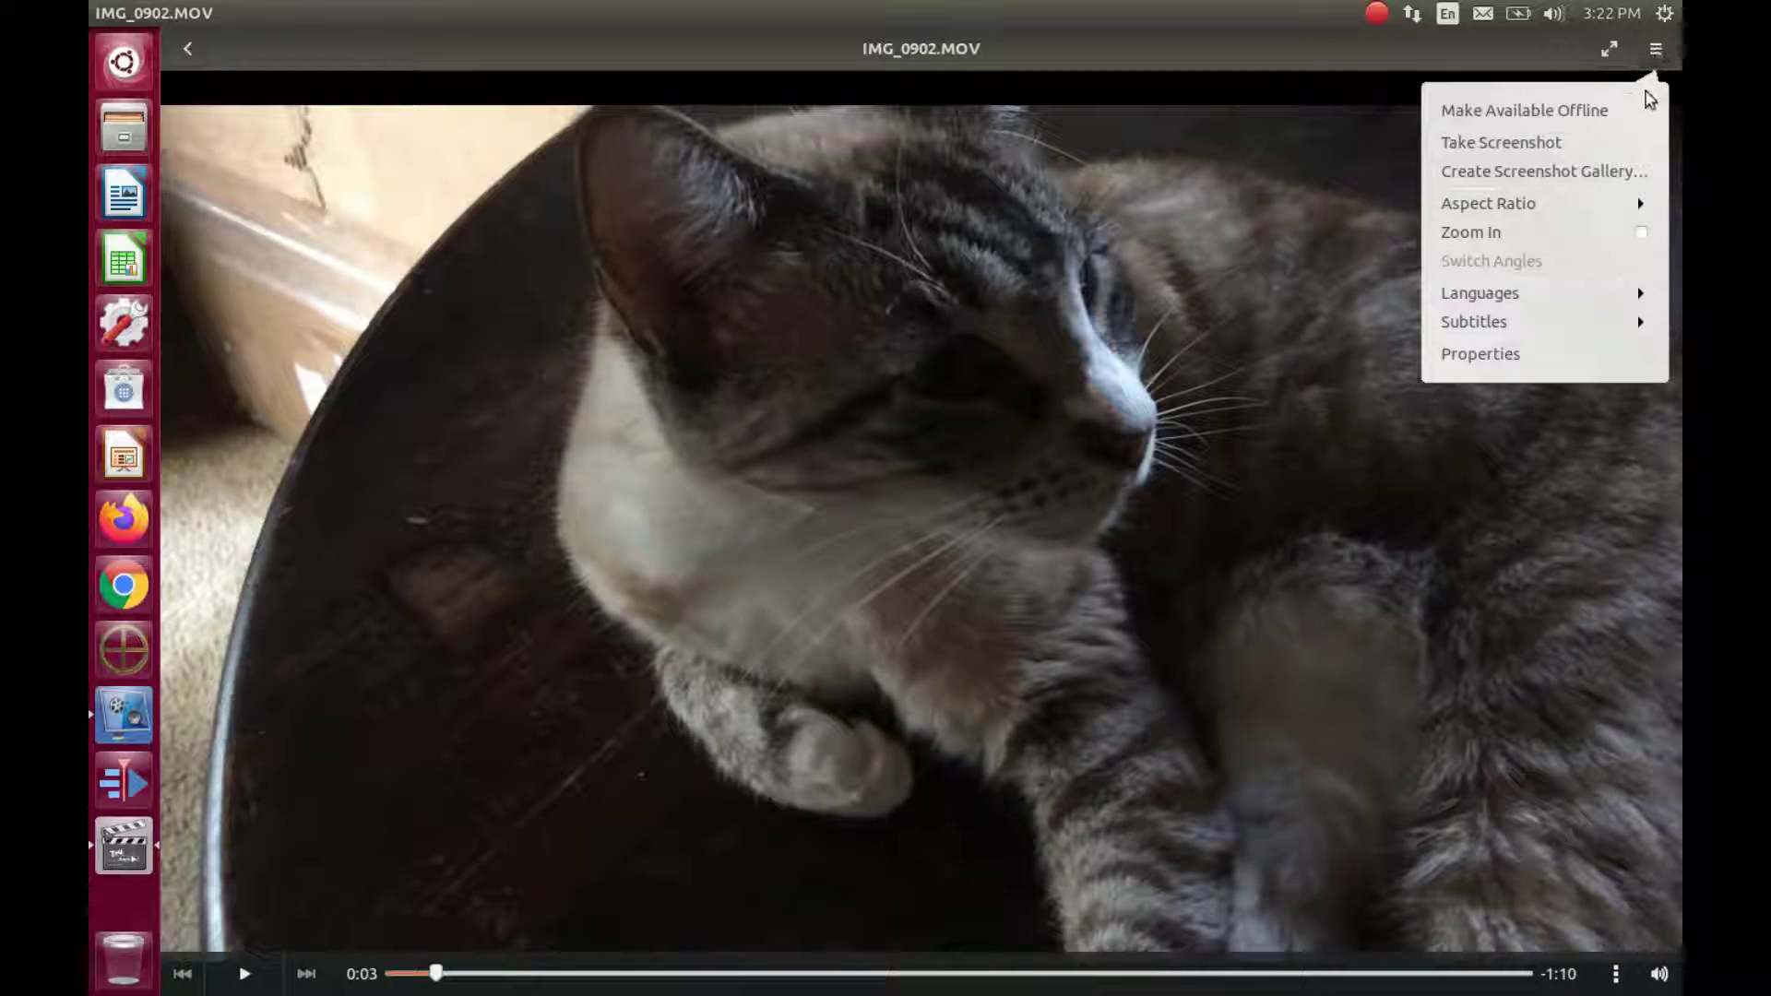
left_click(1527, 147)
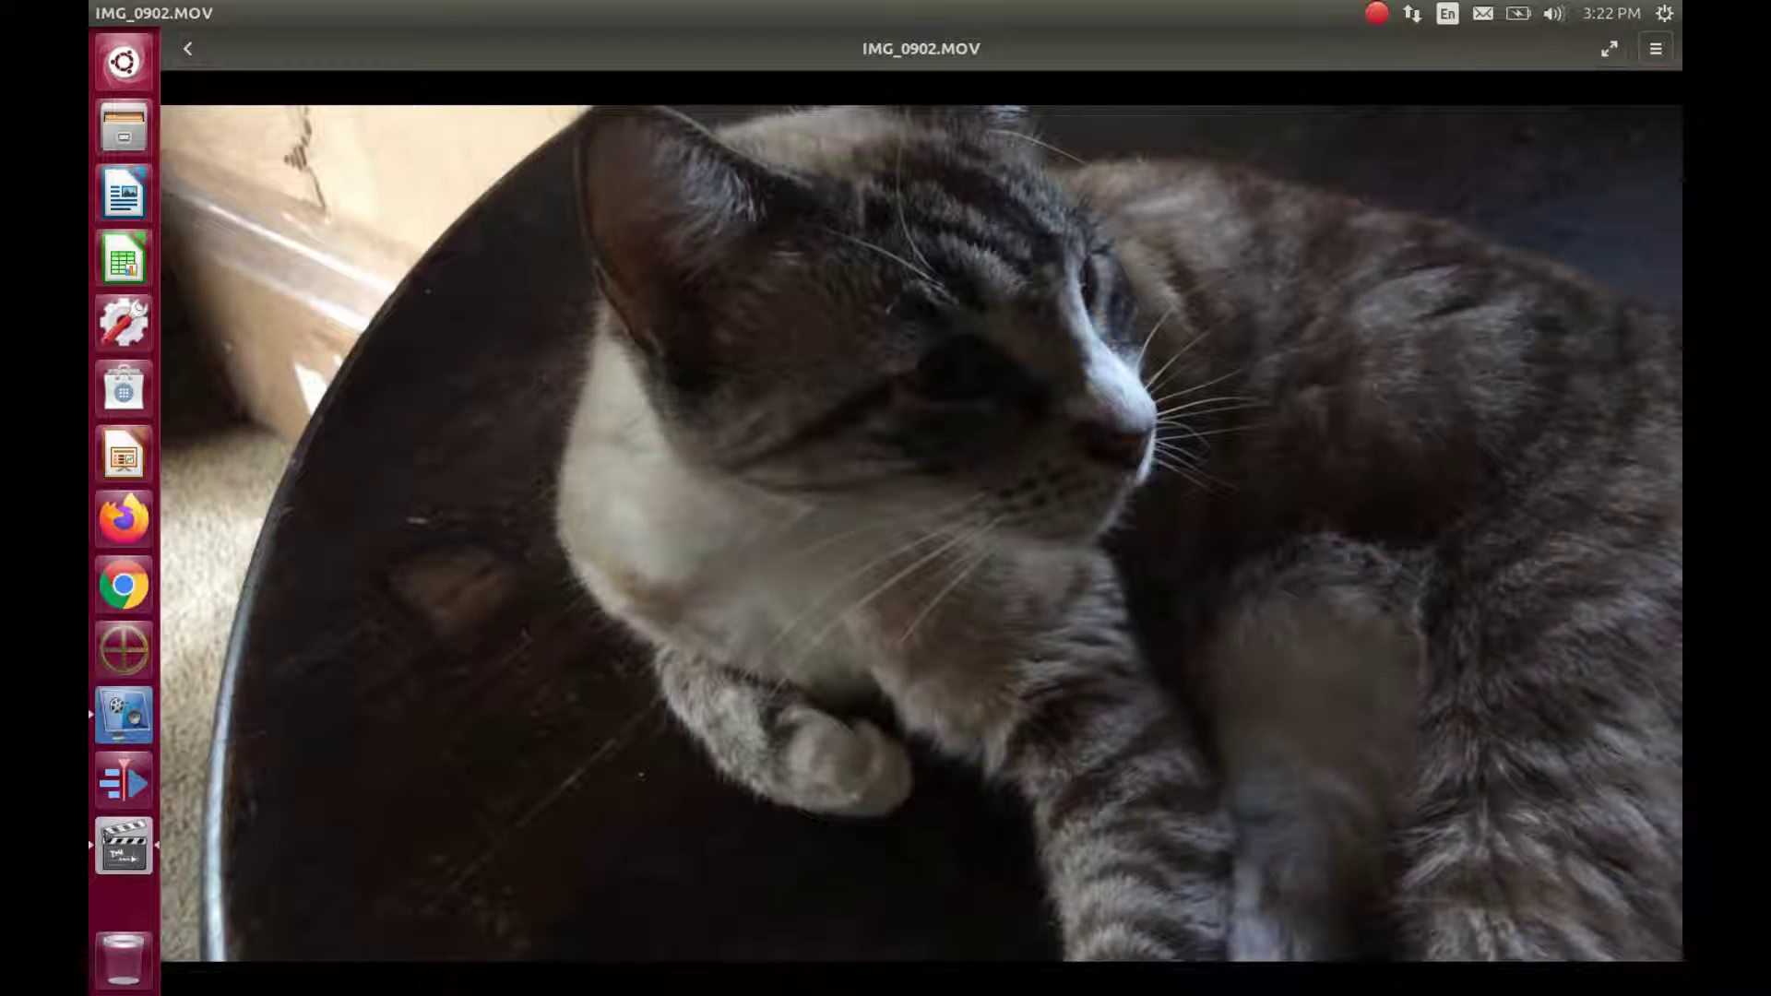
Pause the cat video at 0:03 again and take a second screenshot.
mouse_move(1365, 269)
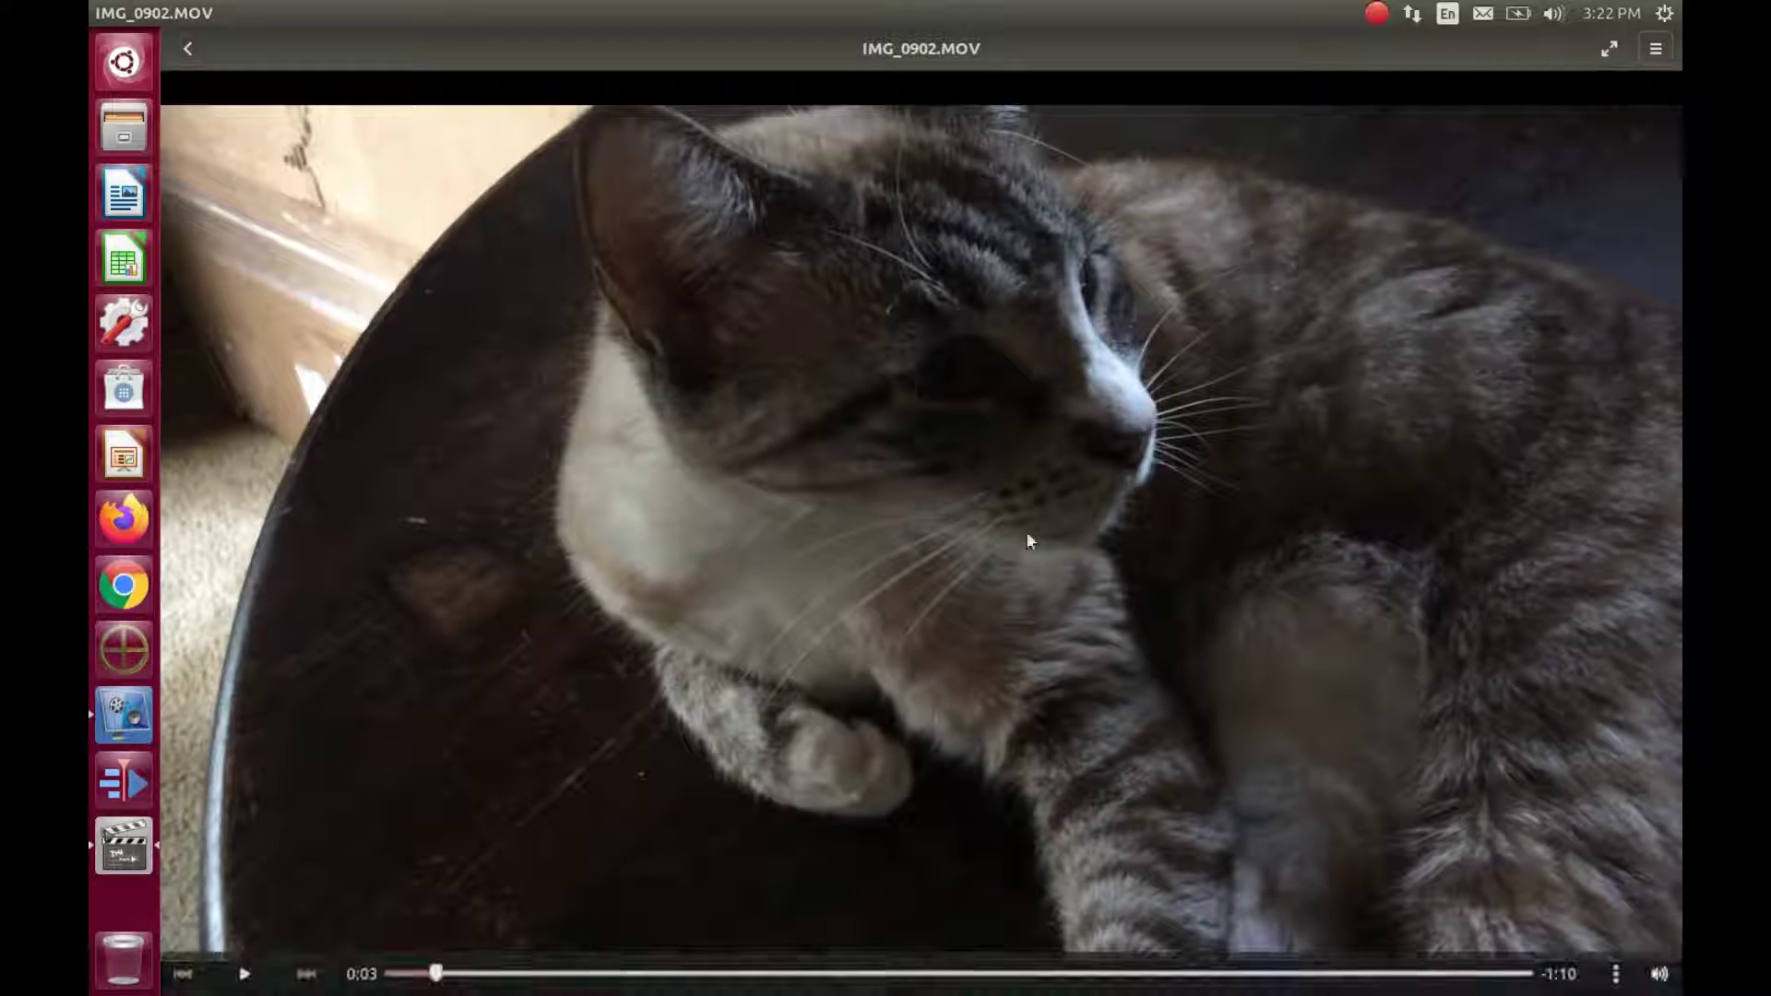
left_click(245, 975)
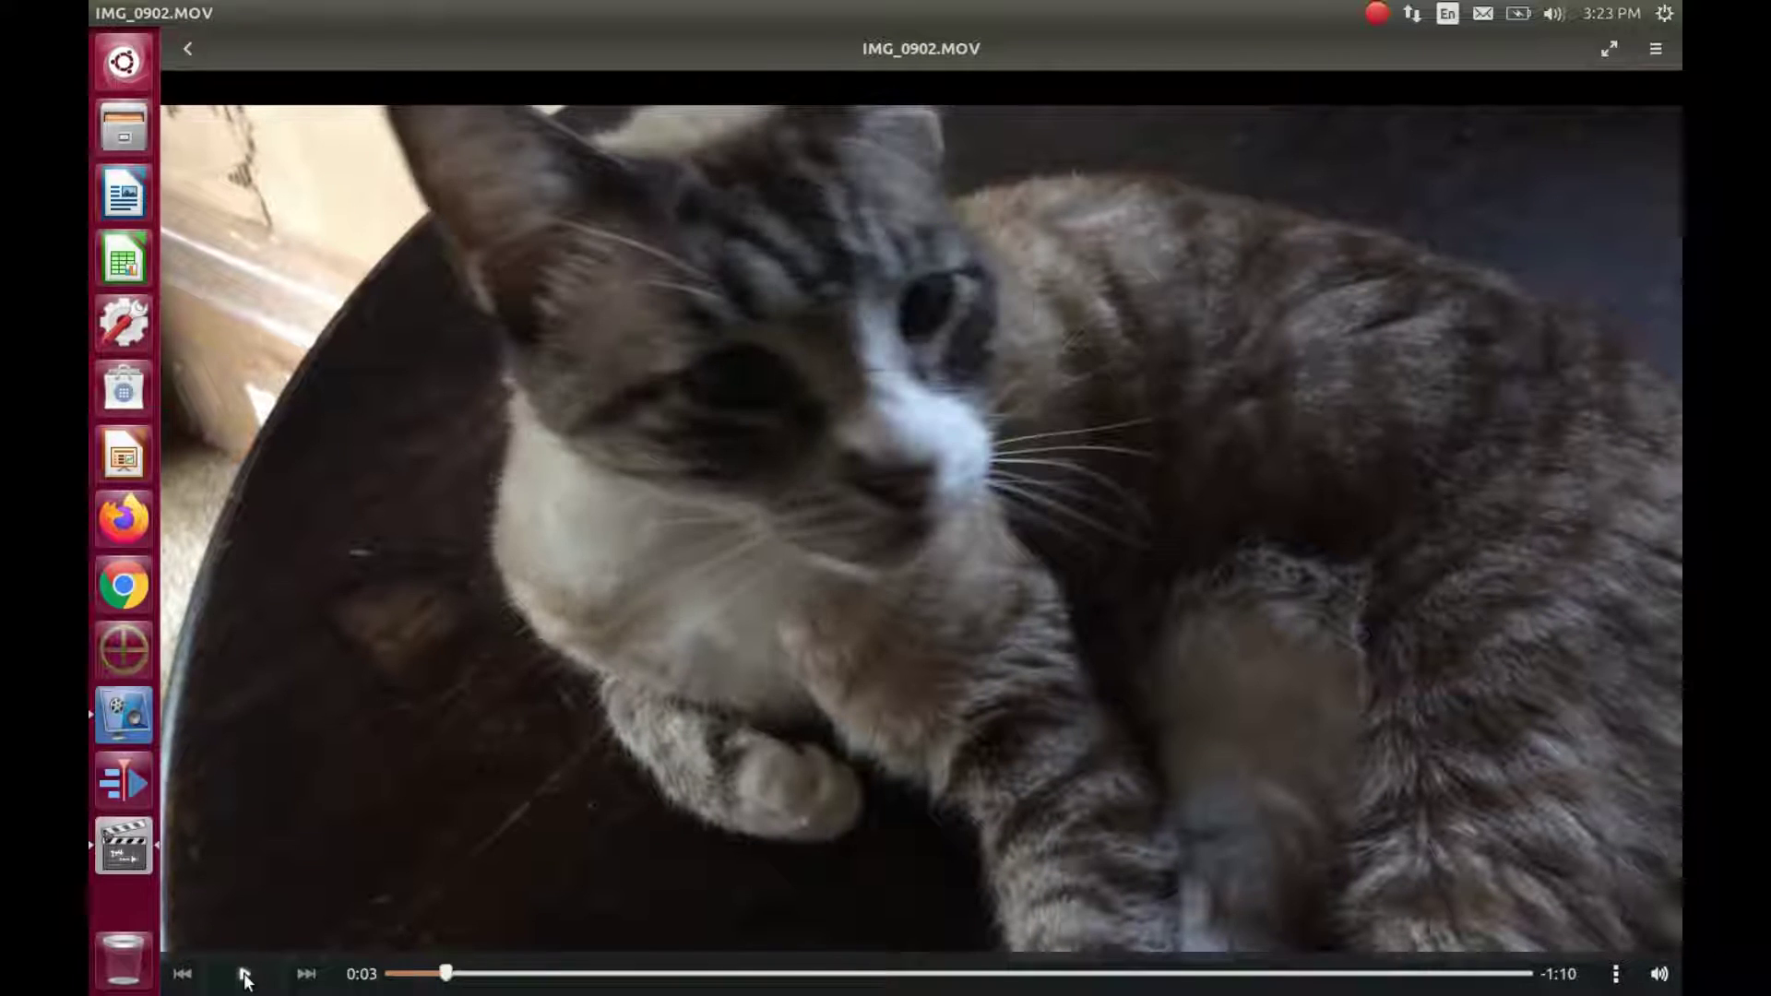
left_click(246, 976)
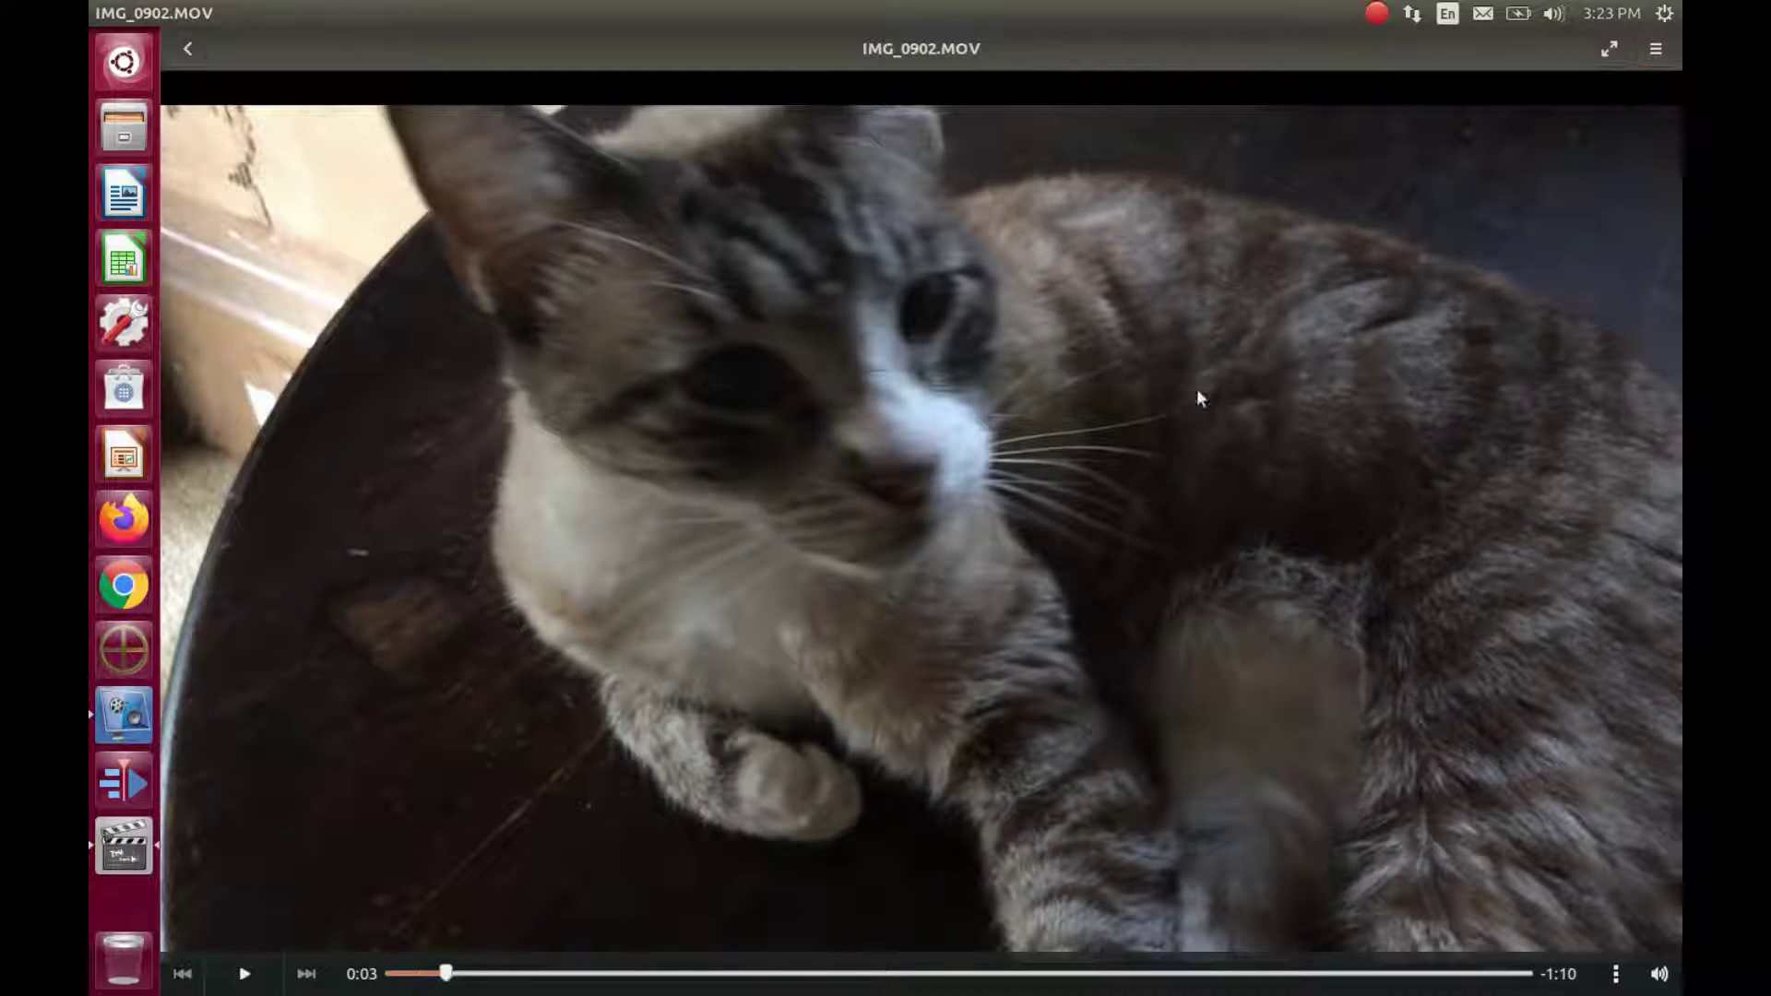
left_click(1657, 52)
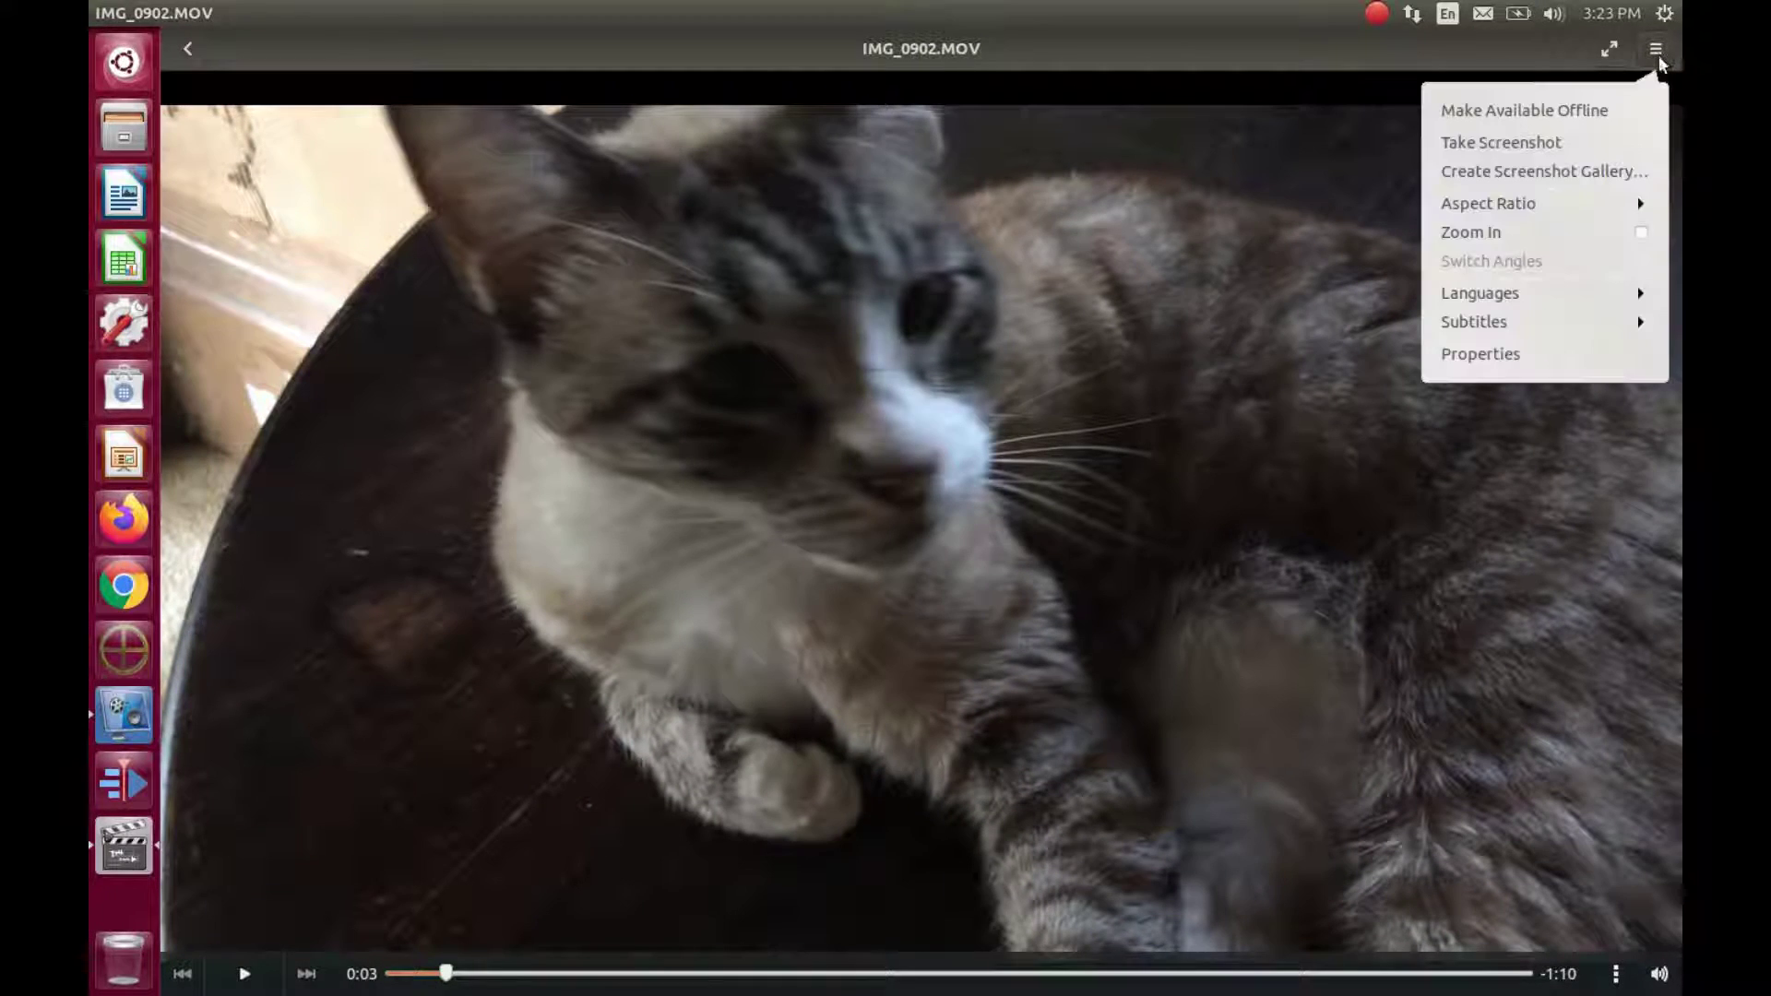
left_click(1549, 149)
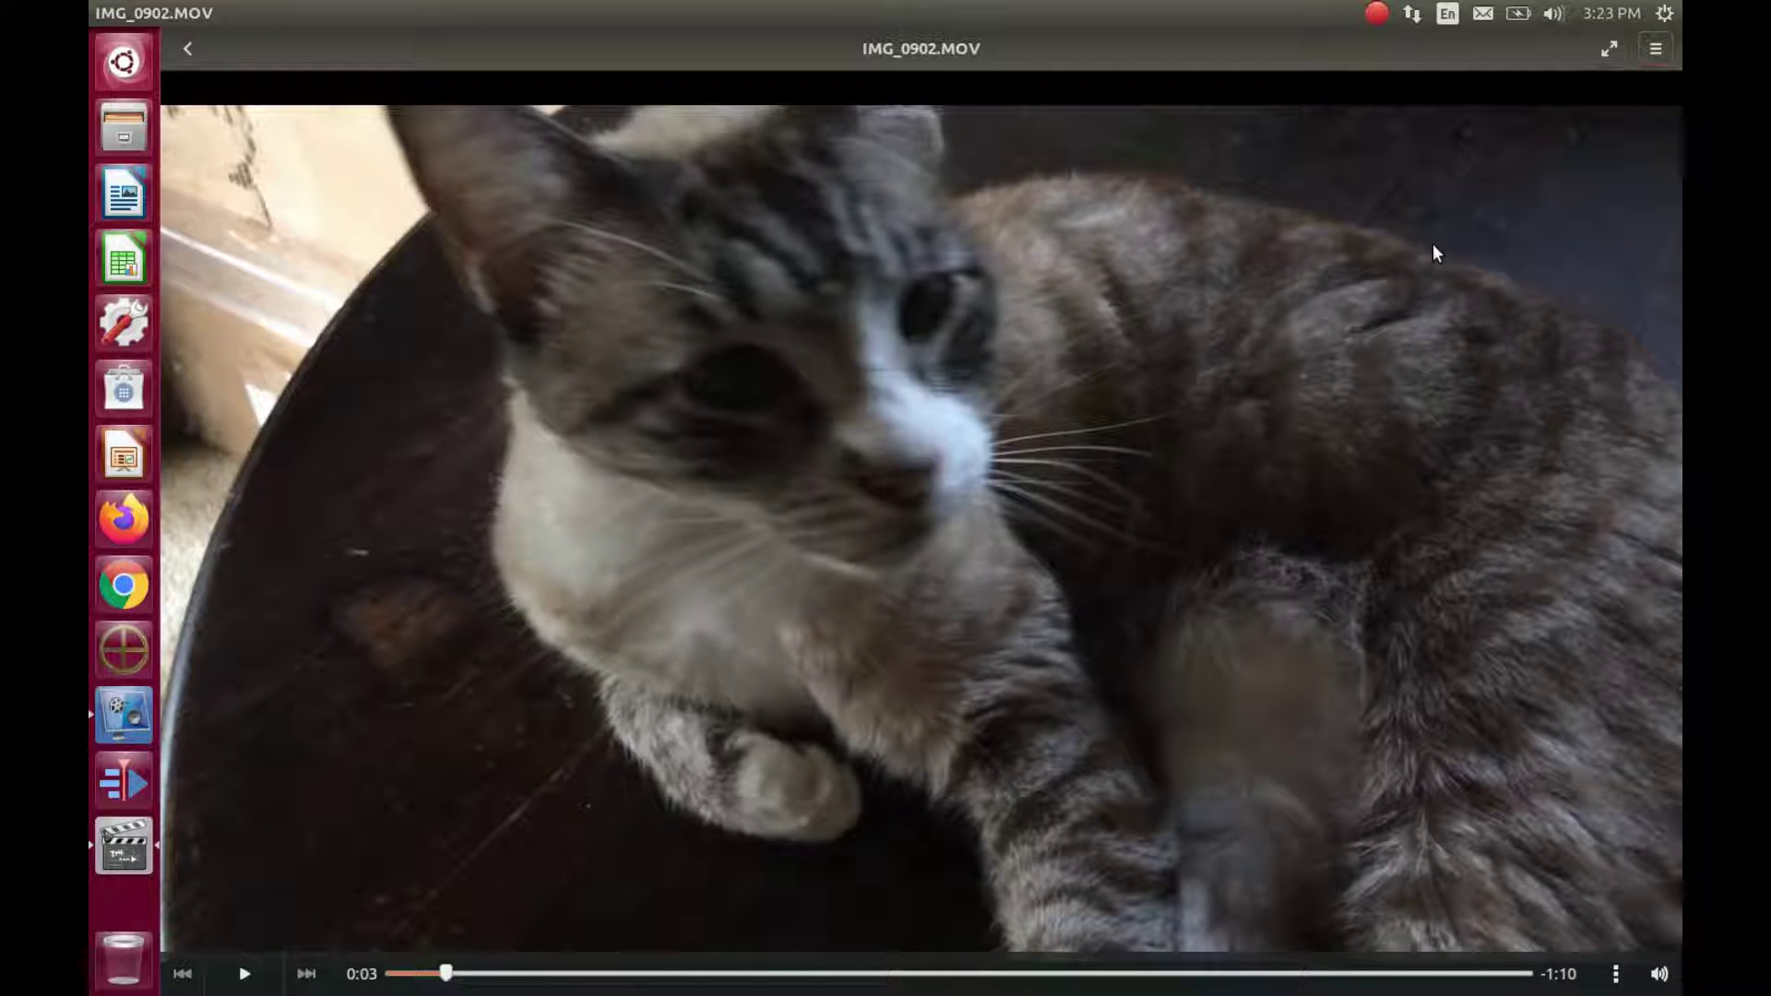
Pause the cat video at 0:04 and take a third screenshot.
left_click(244, 976)
left_click(245, 976)
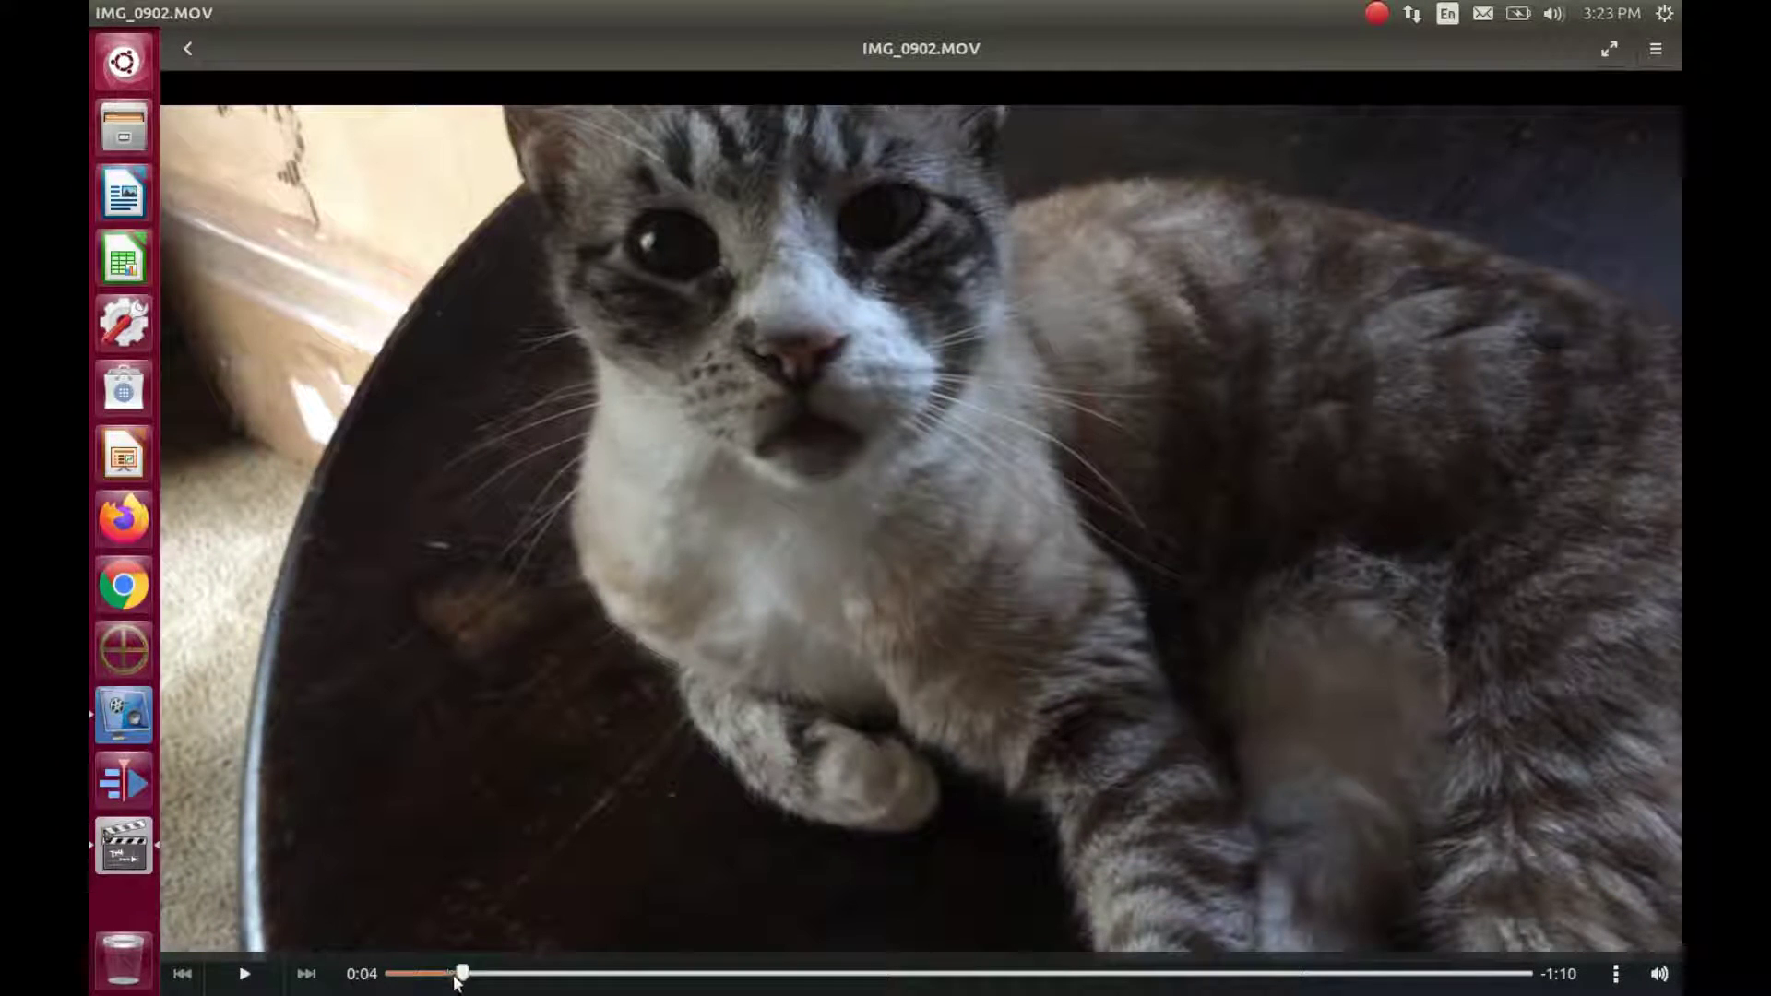
left_click_drag(457, 978, 440, 978)
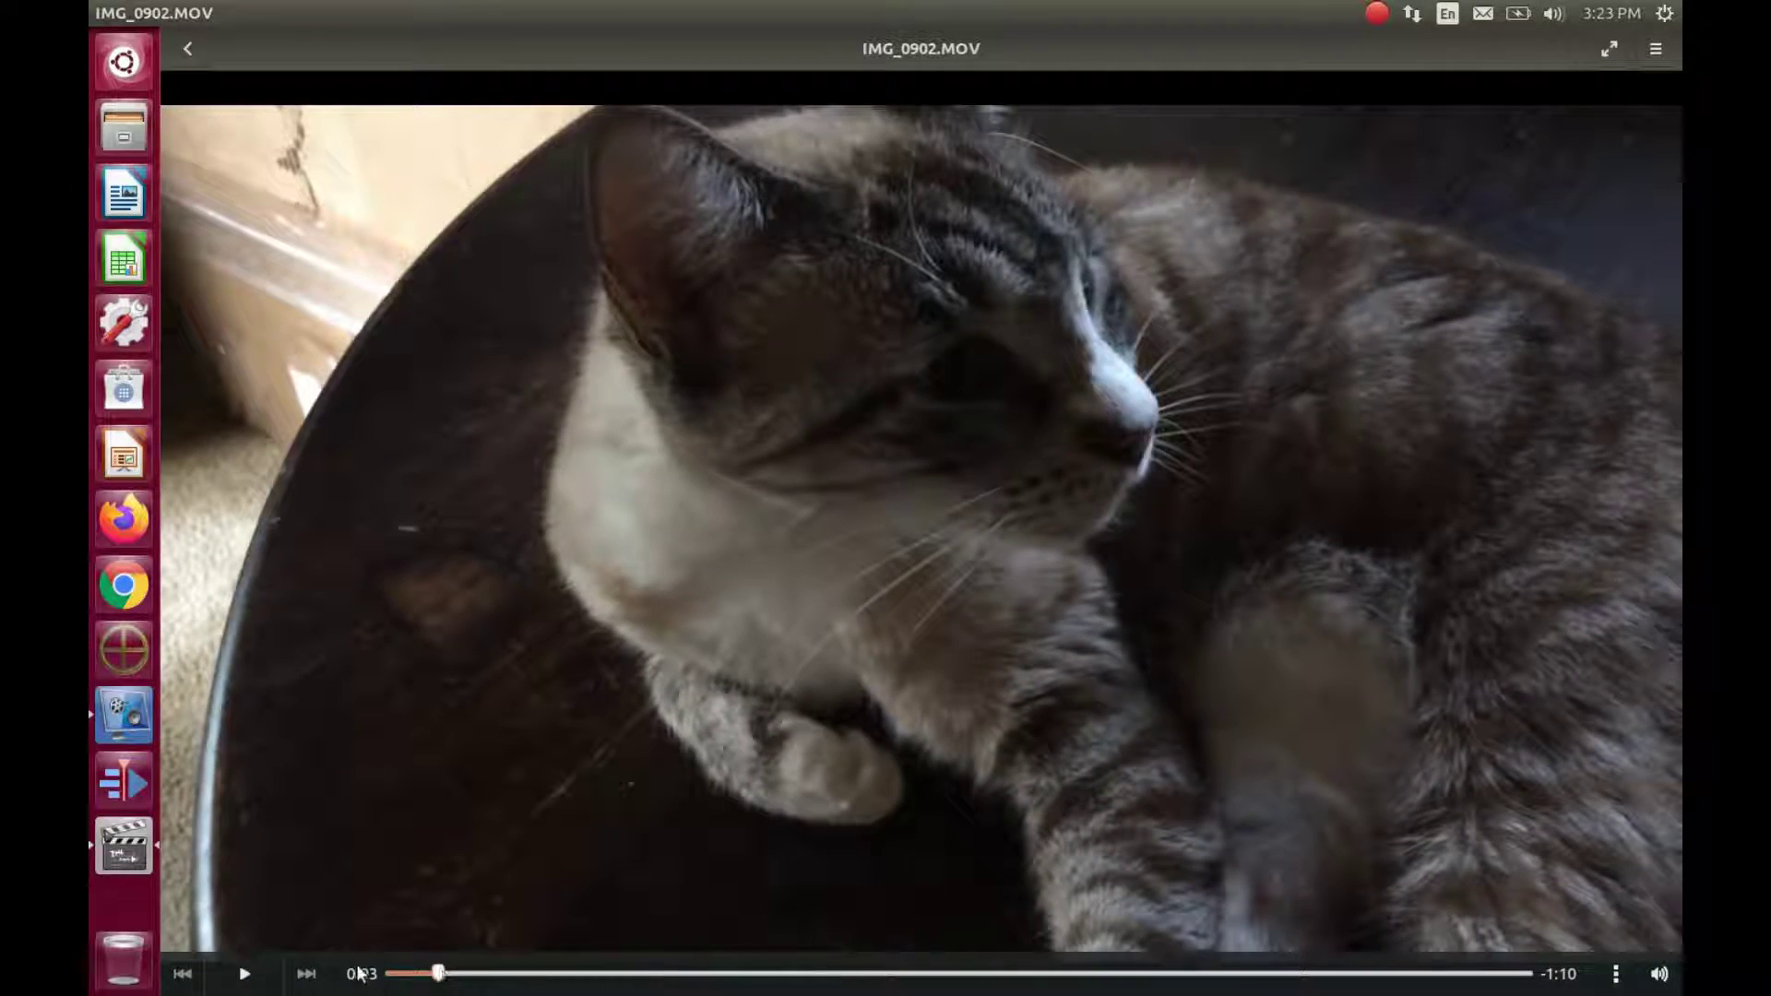
left_click(243, 978)
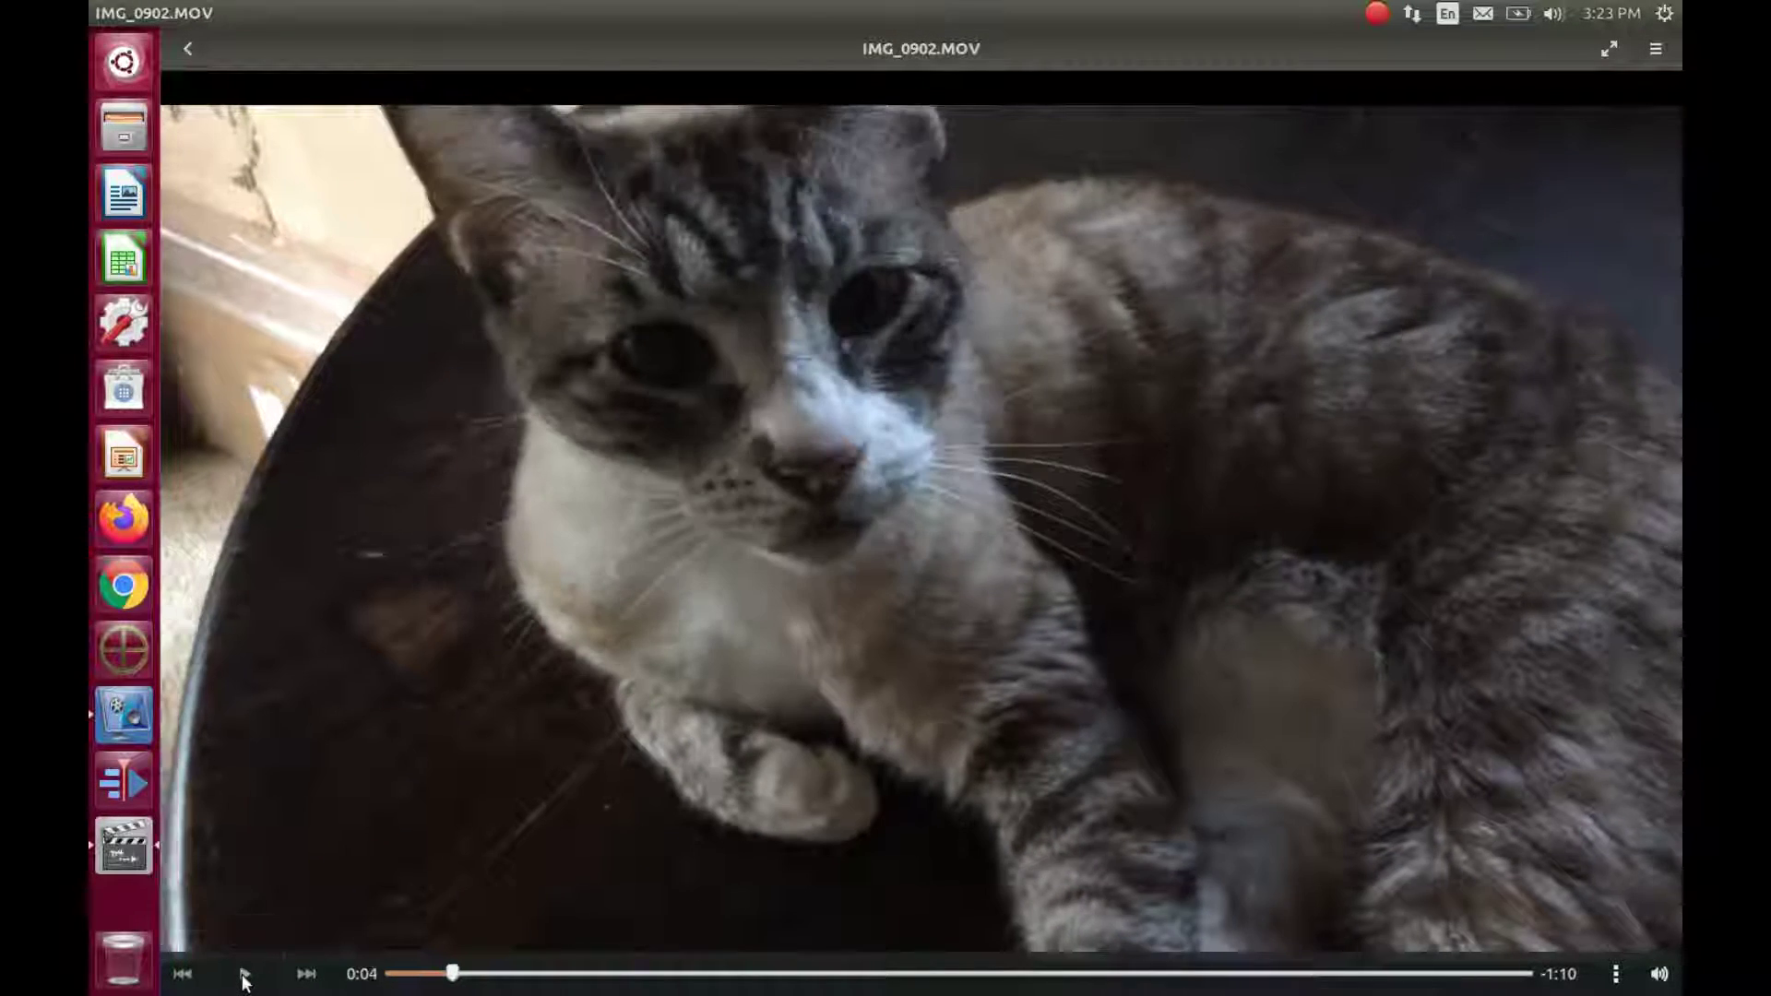
left_click(244, 976)
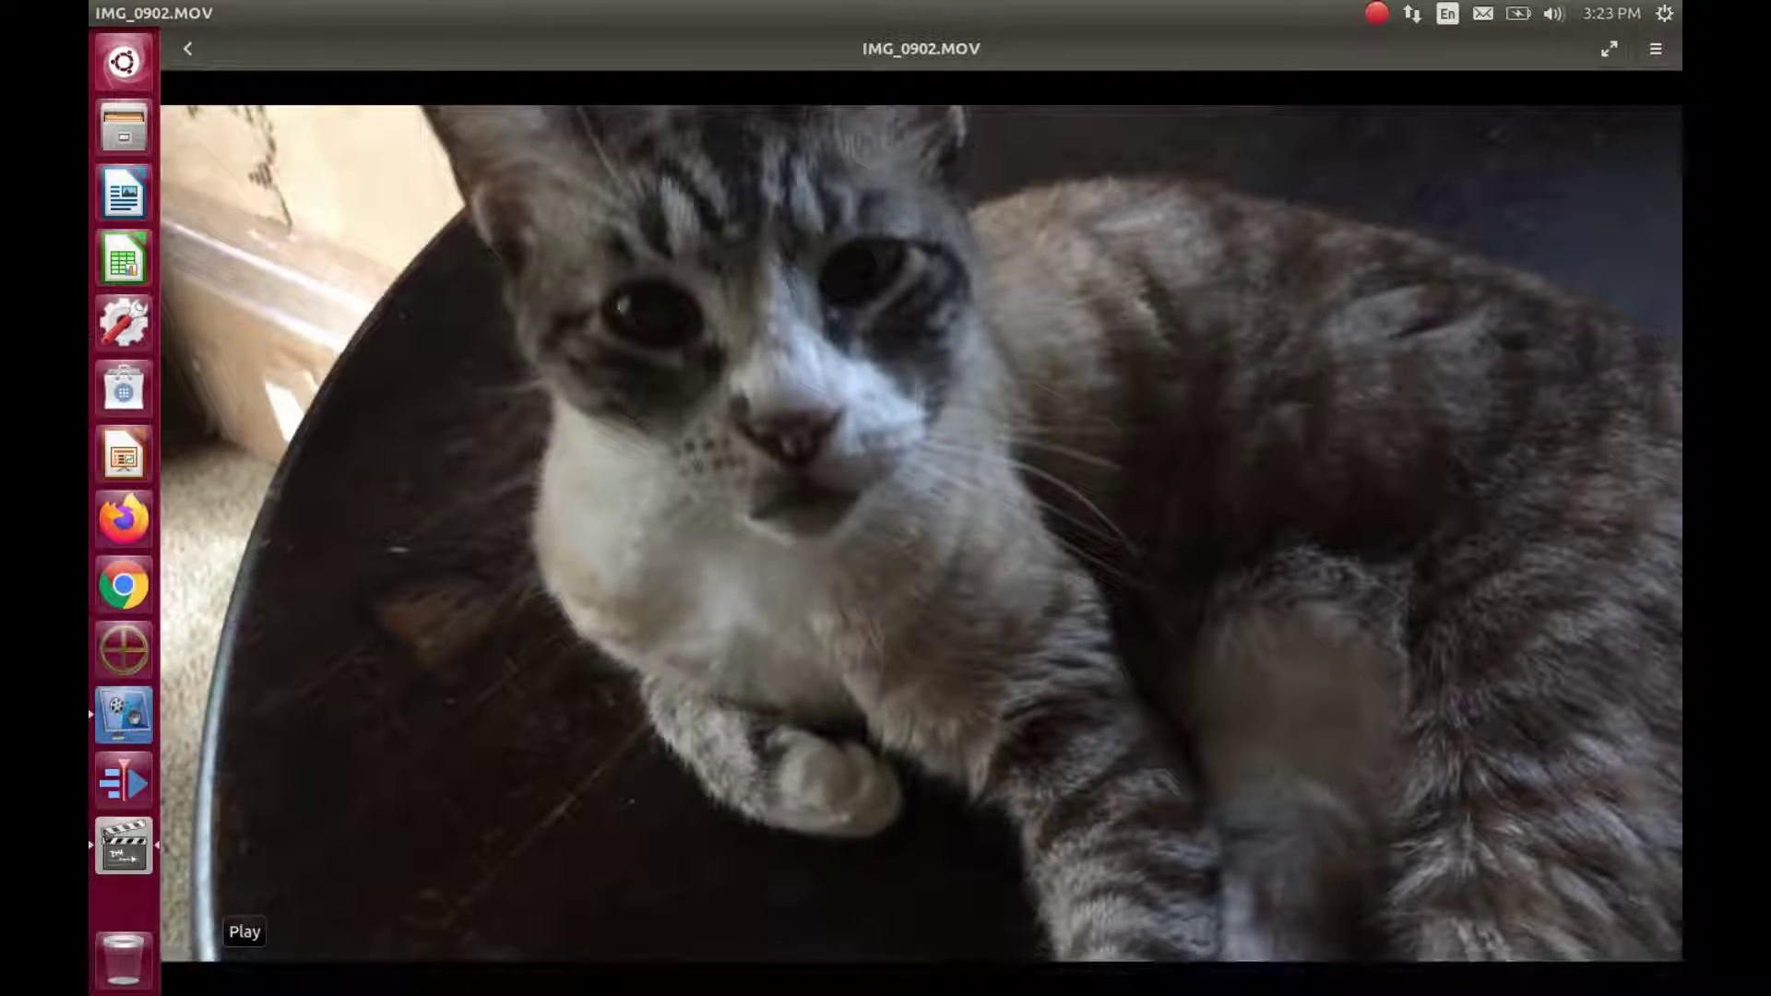
left_click(1656, 52)
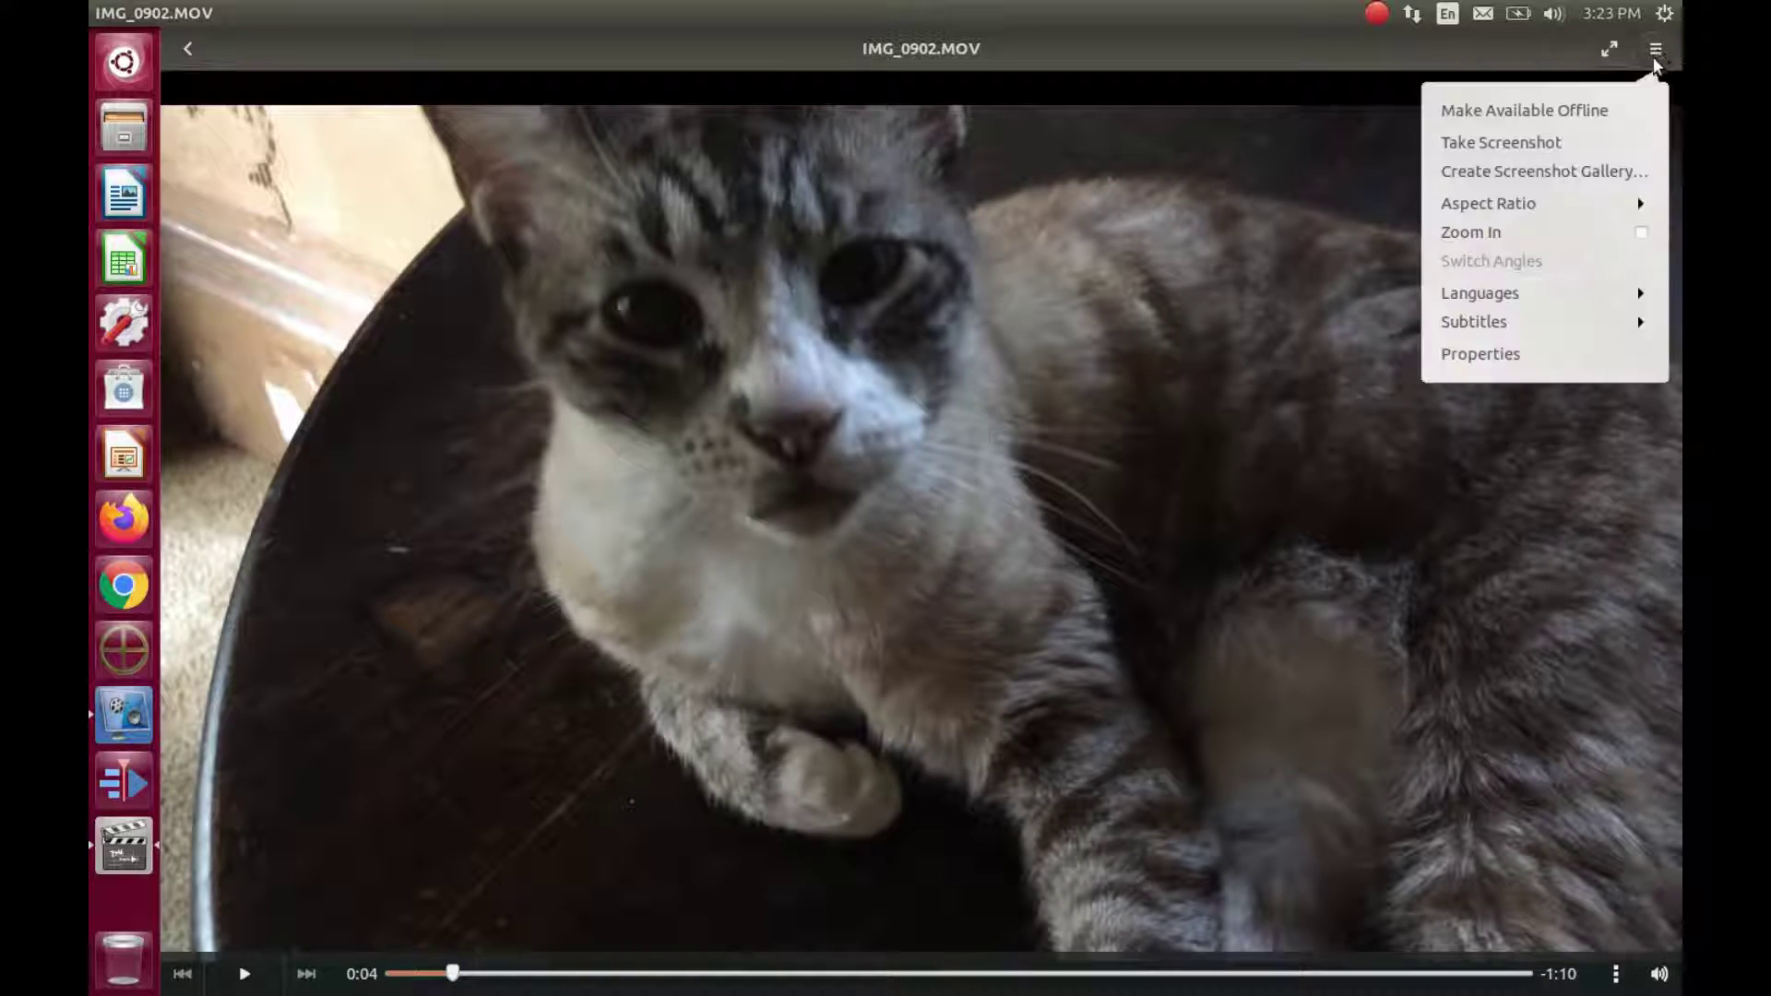
left_click(1538, 145)
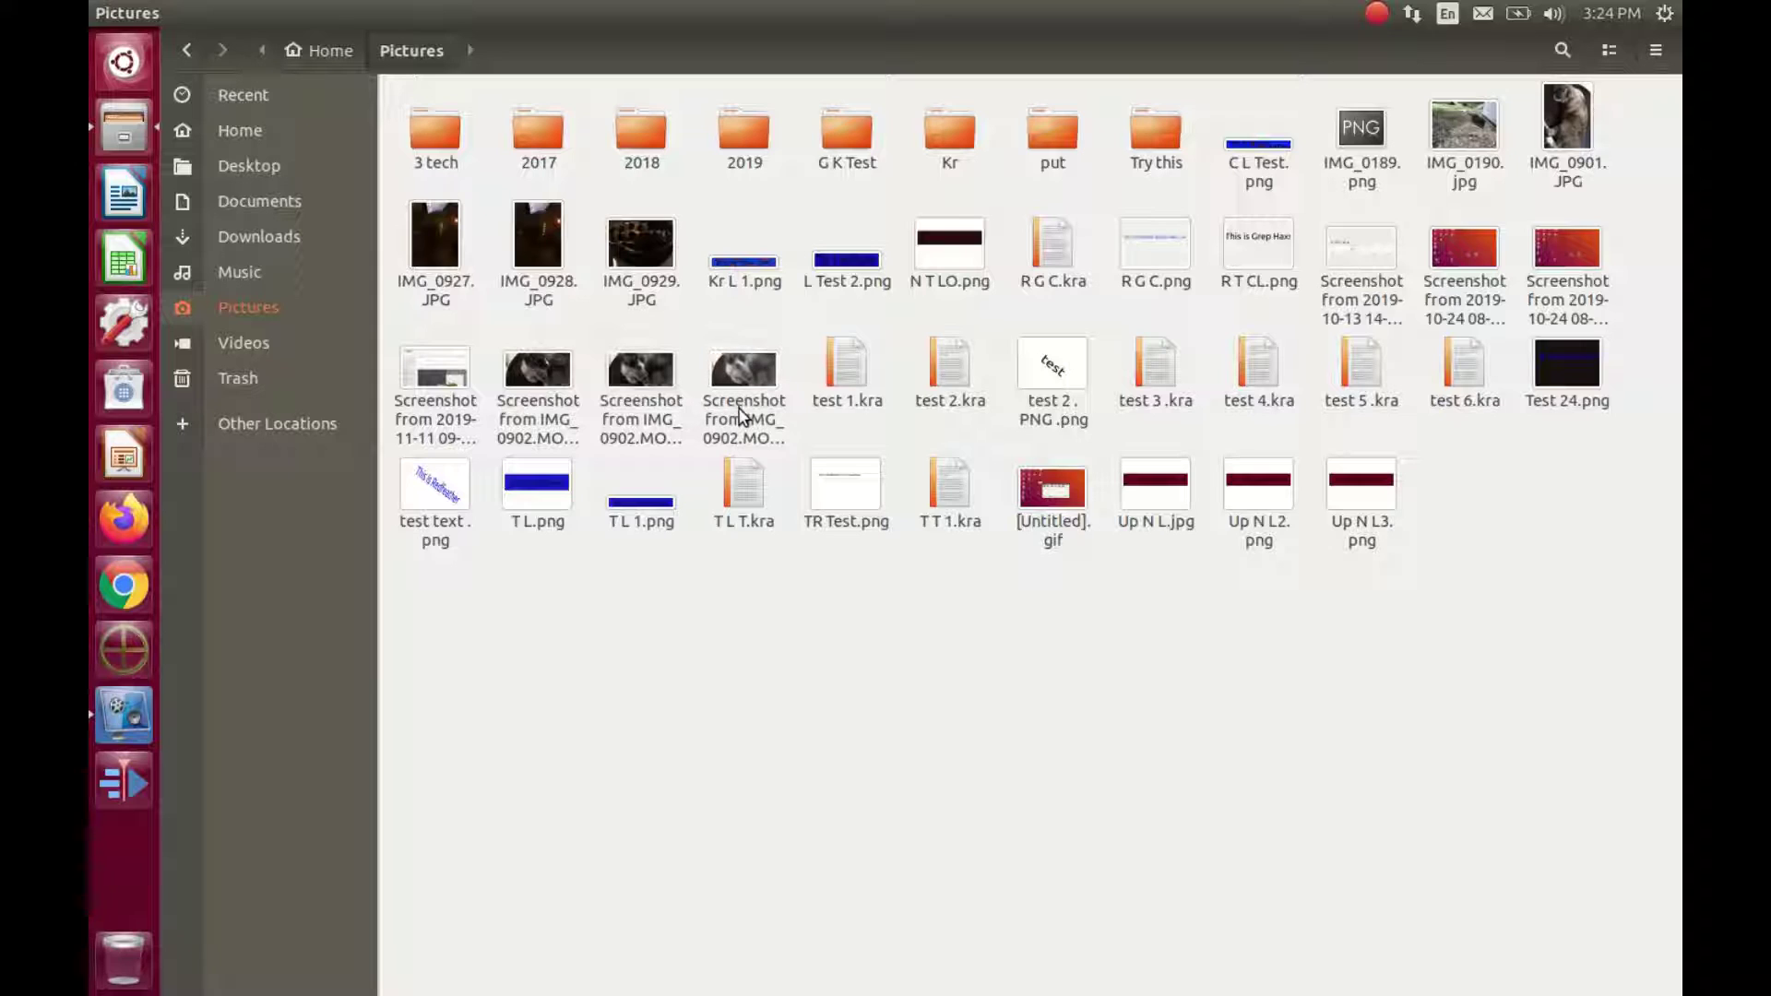
Check the name and size of each of the three IMG_0902.MOV screenshots in Pictures.
left_click(542, 382)
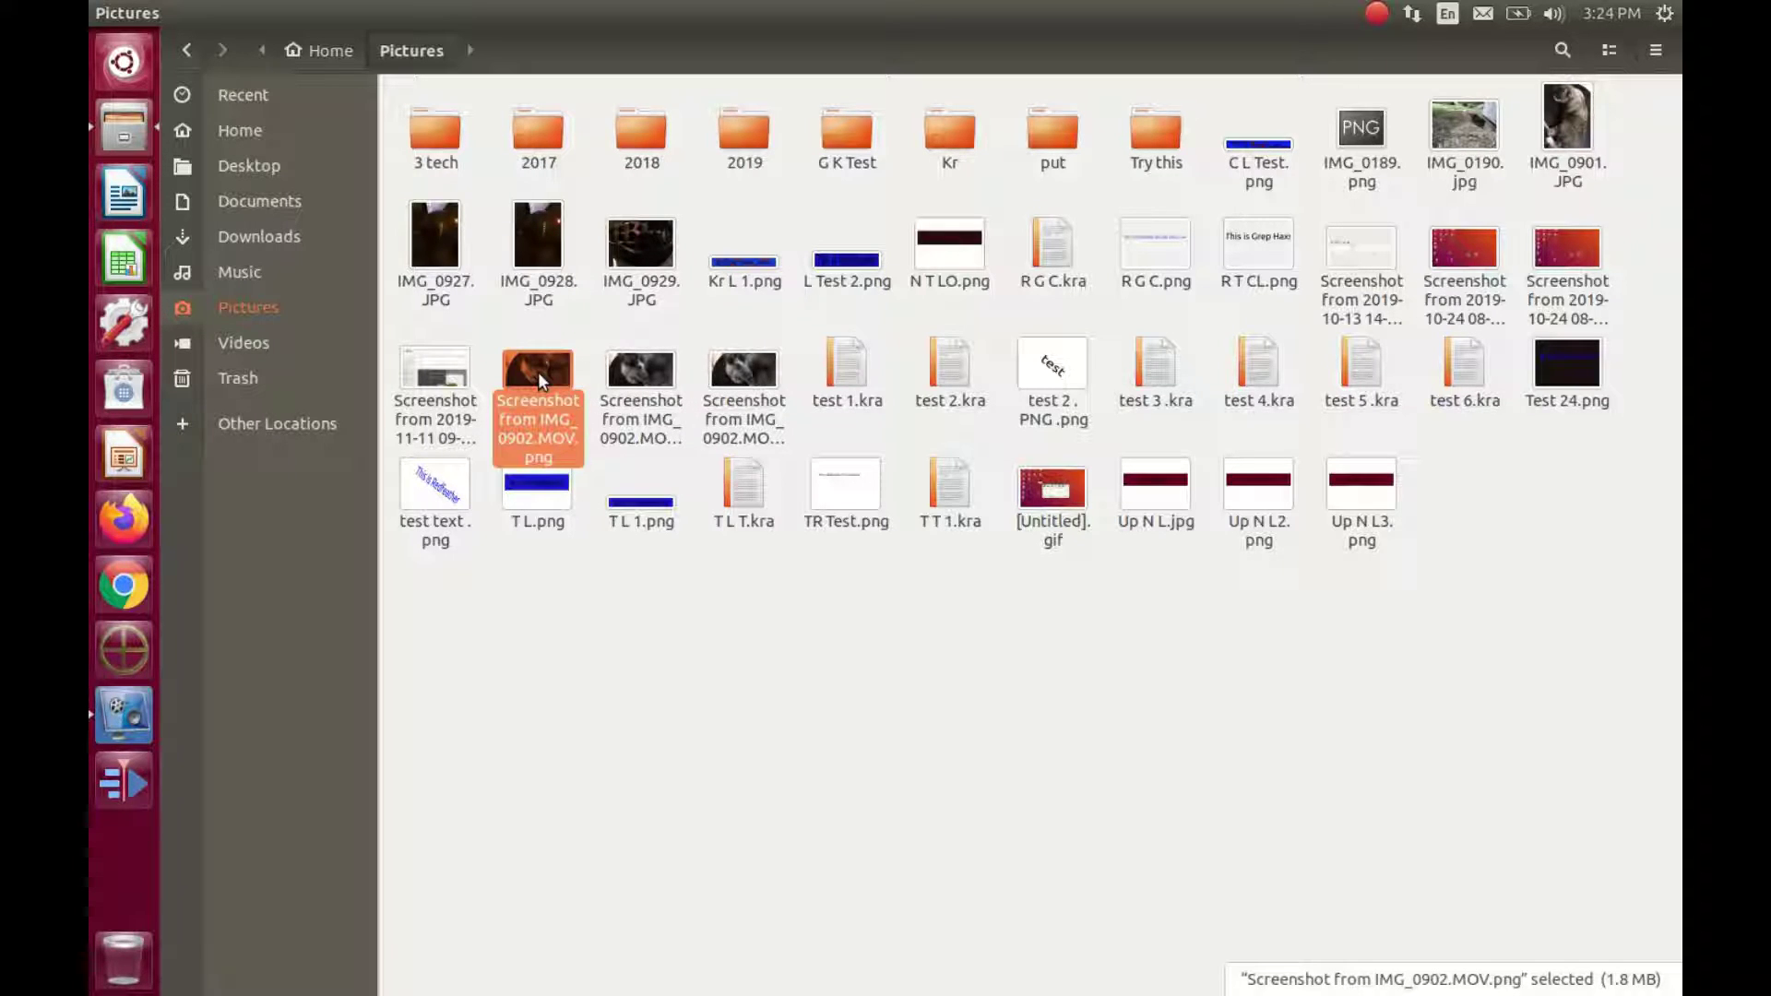
left_click(658, 378)
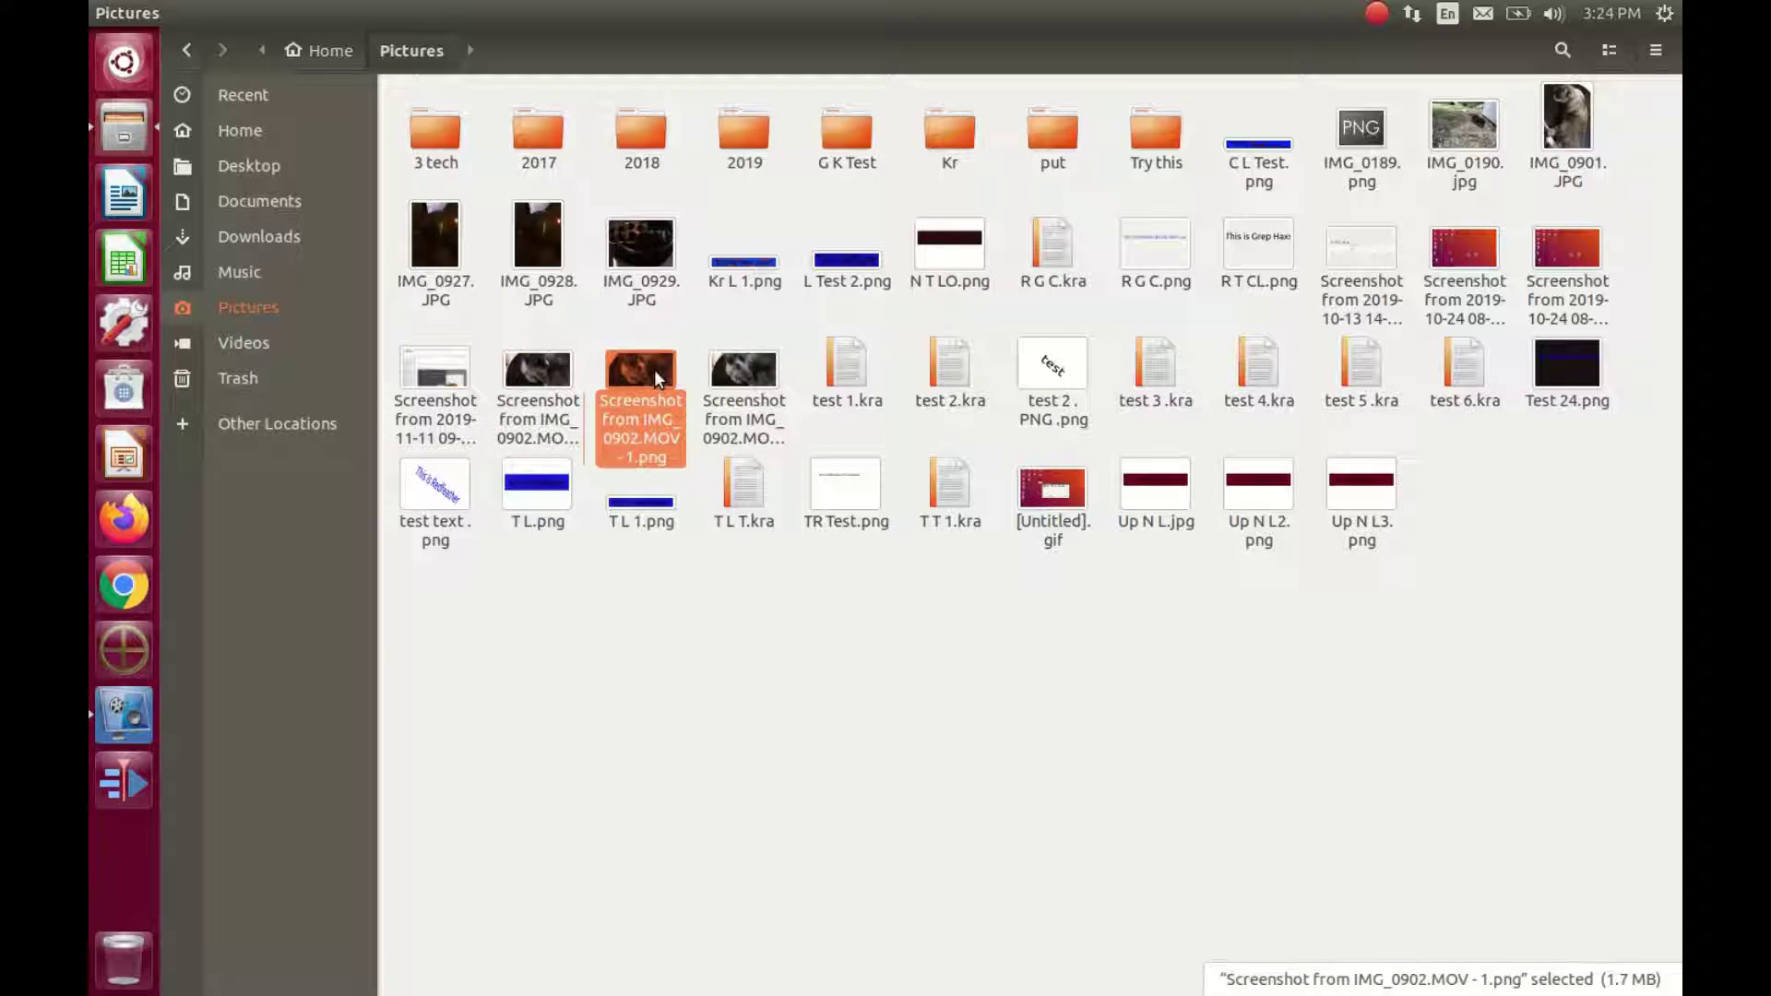
left_click(737, 369)
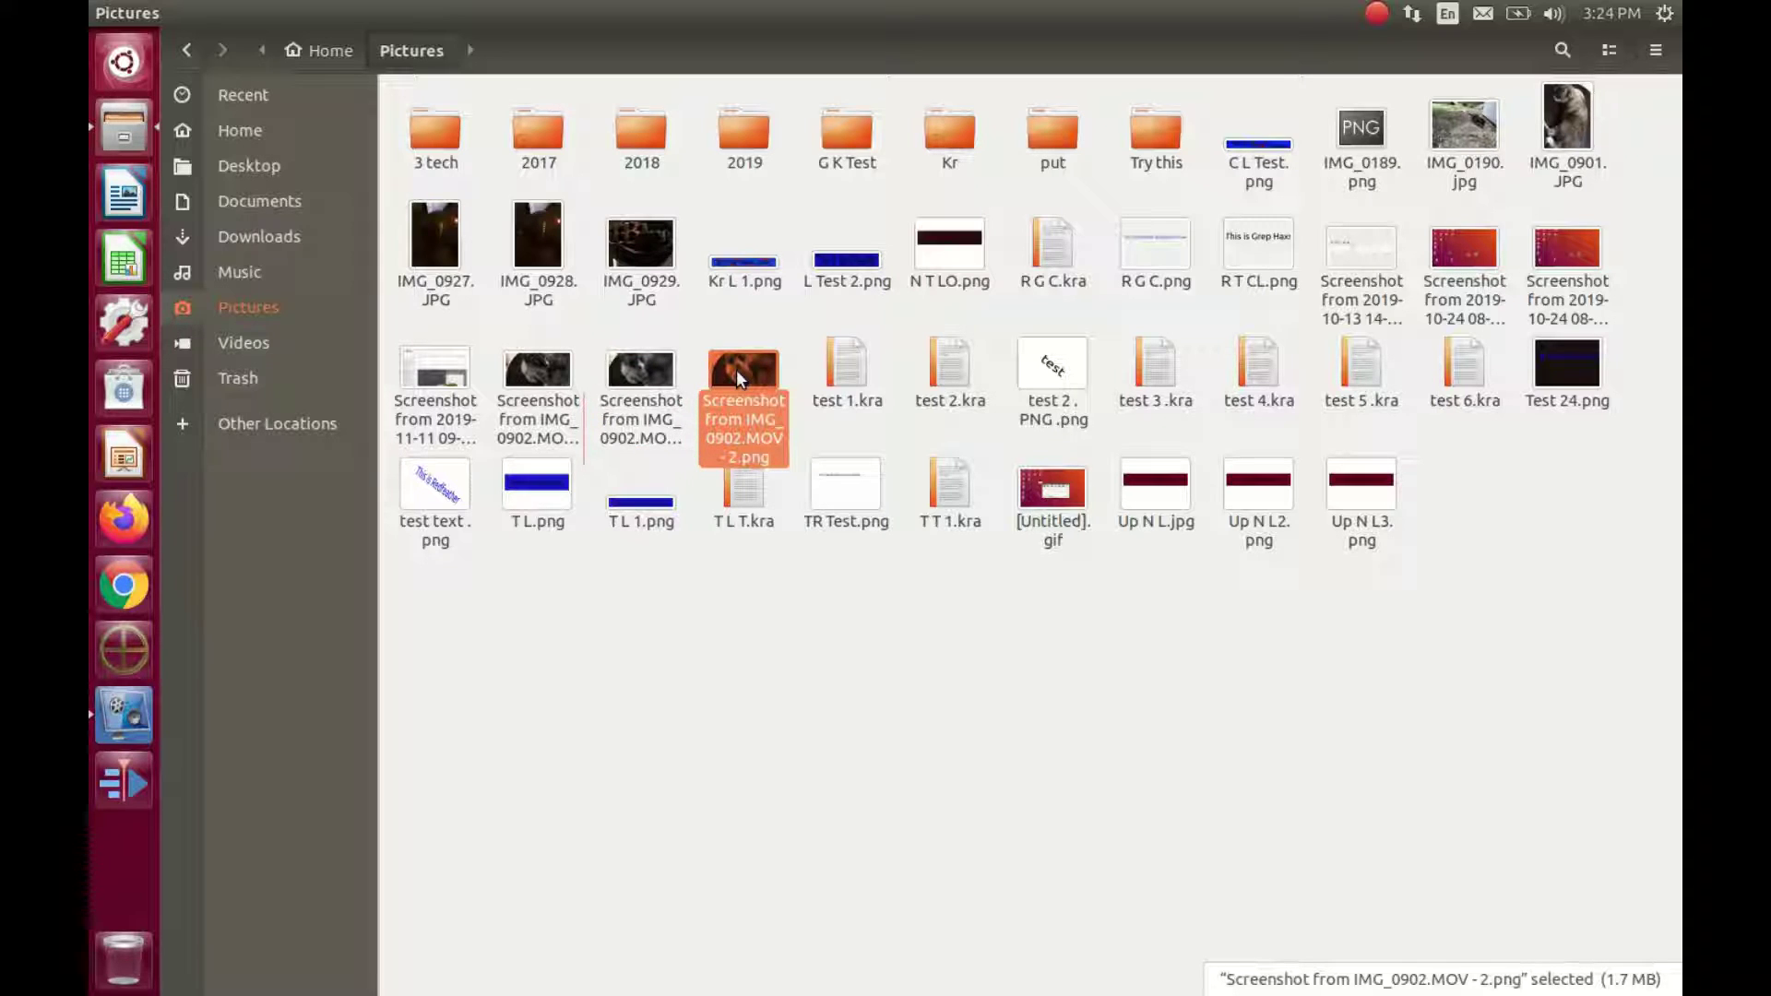
left_click(545, 378)
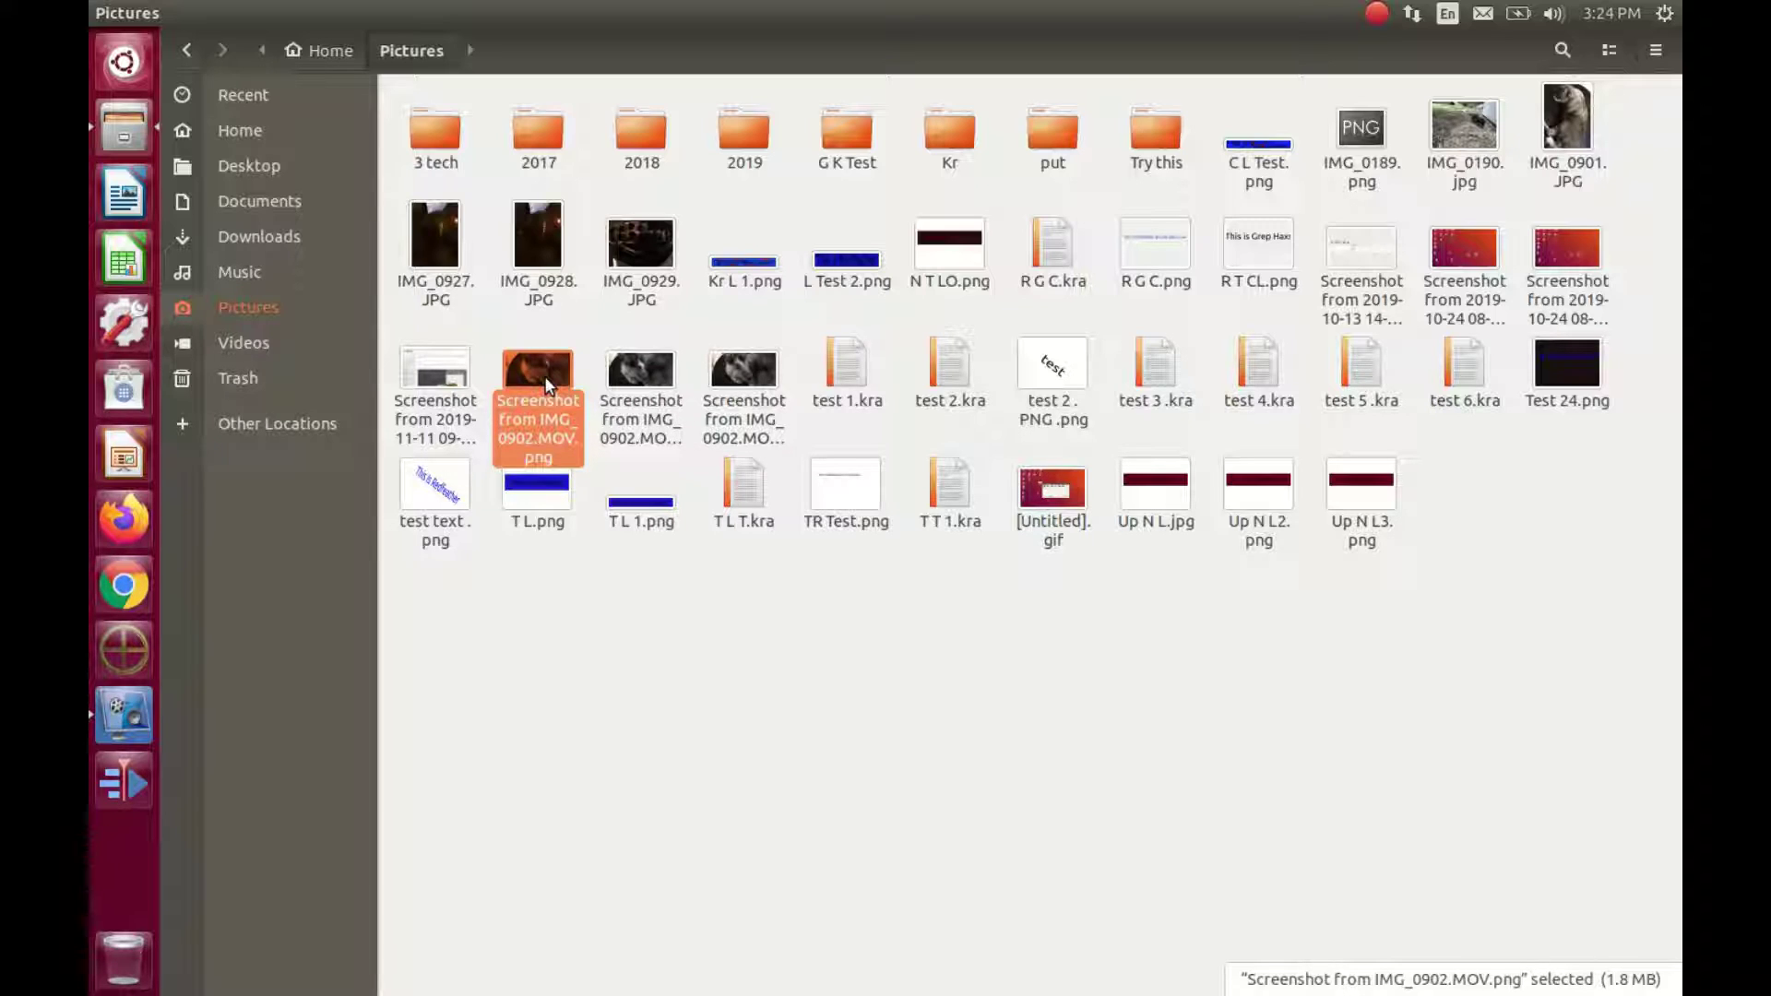
left_click(490, 349)
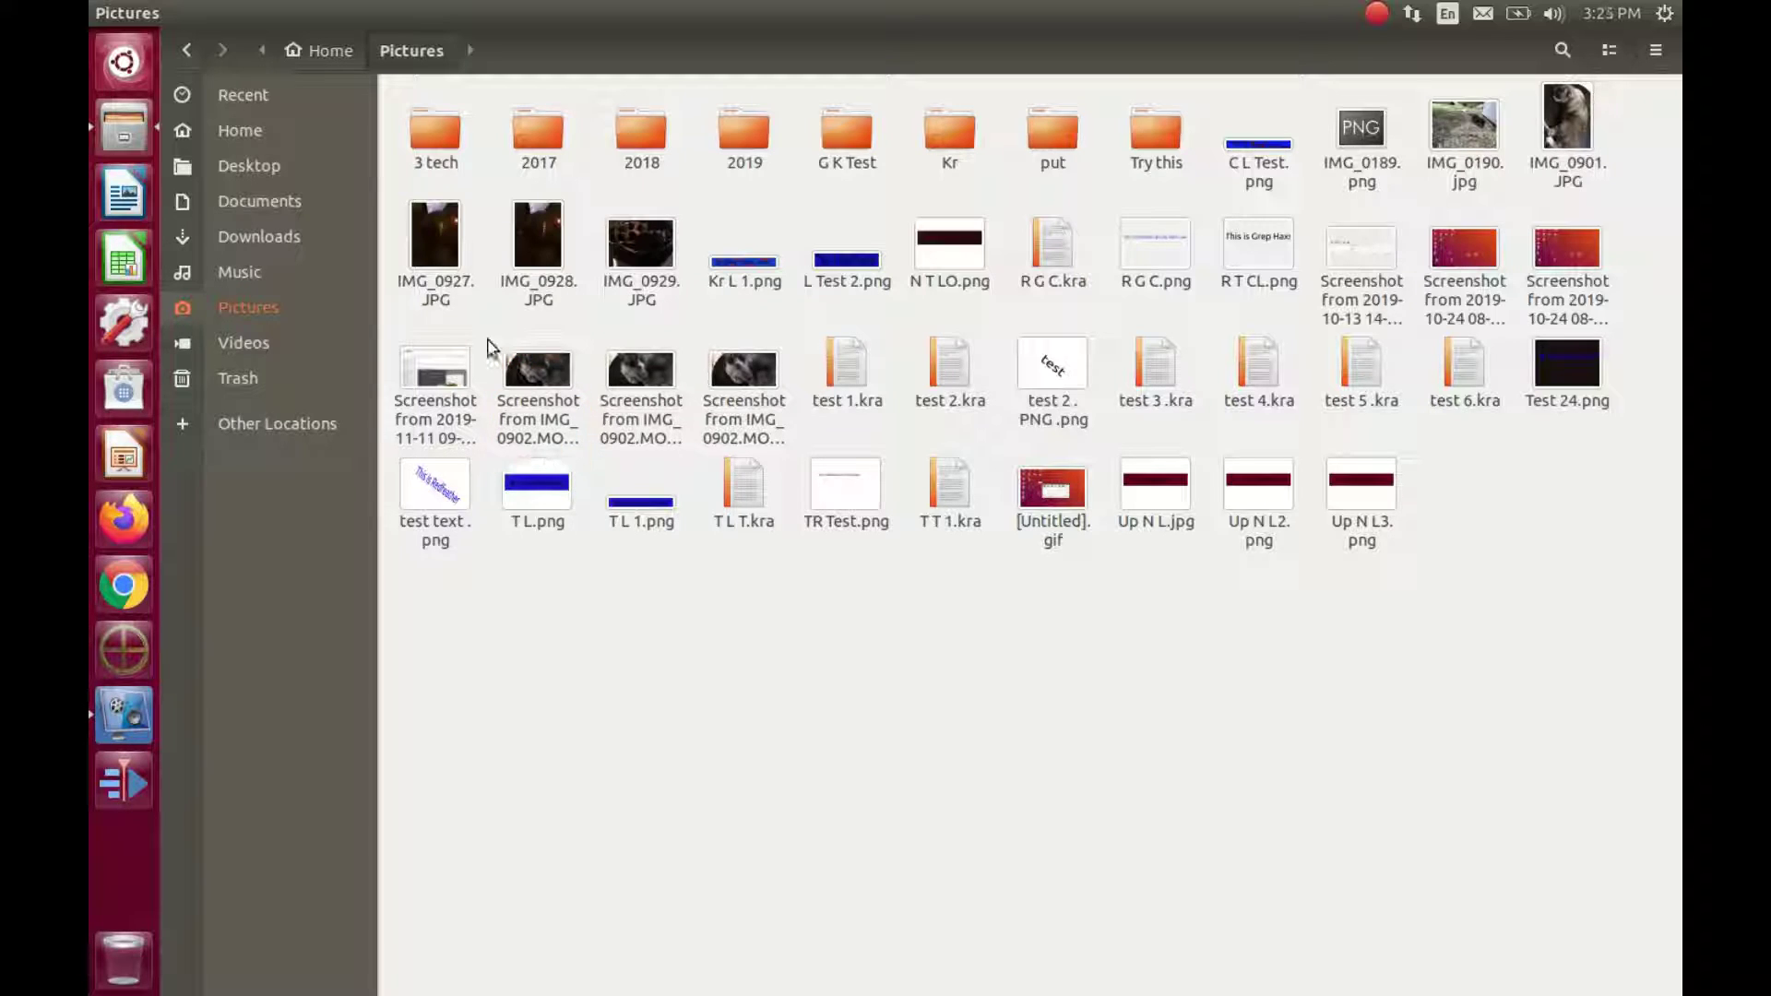
Create a folder named Cat in Pictures and move the three cat screenshots into it.
right_click(631, 600)
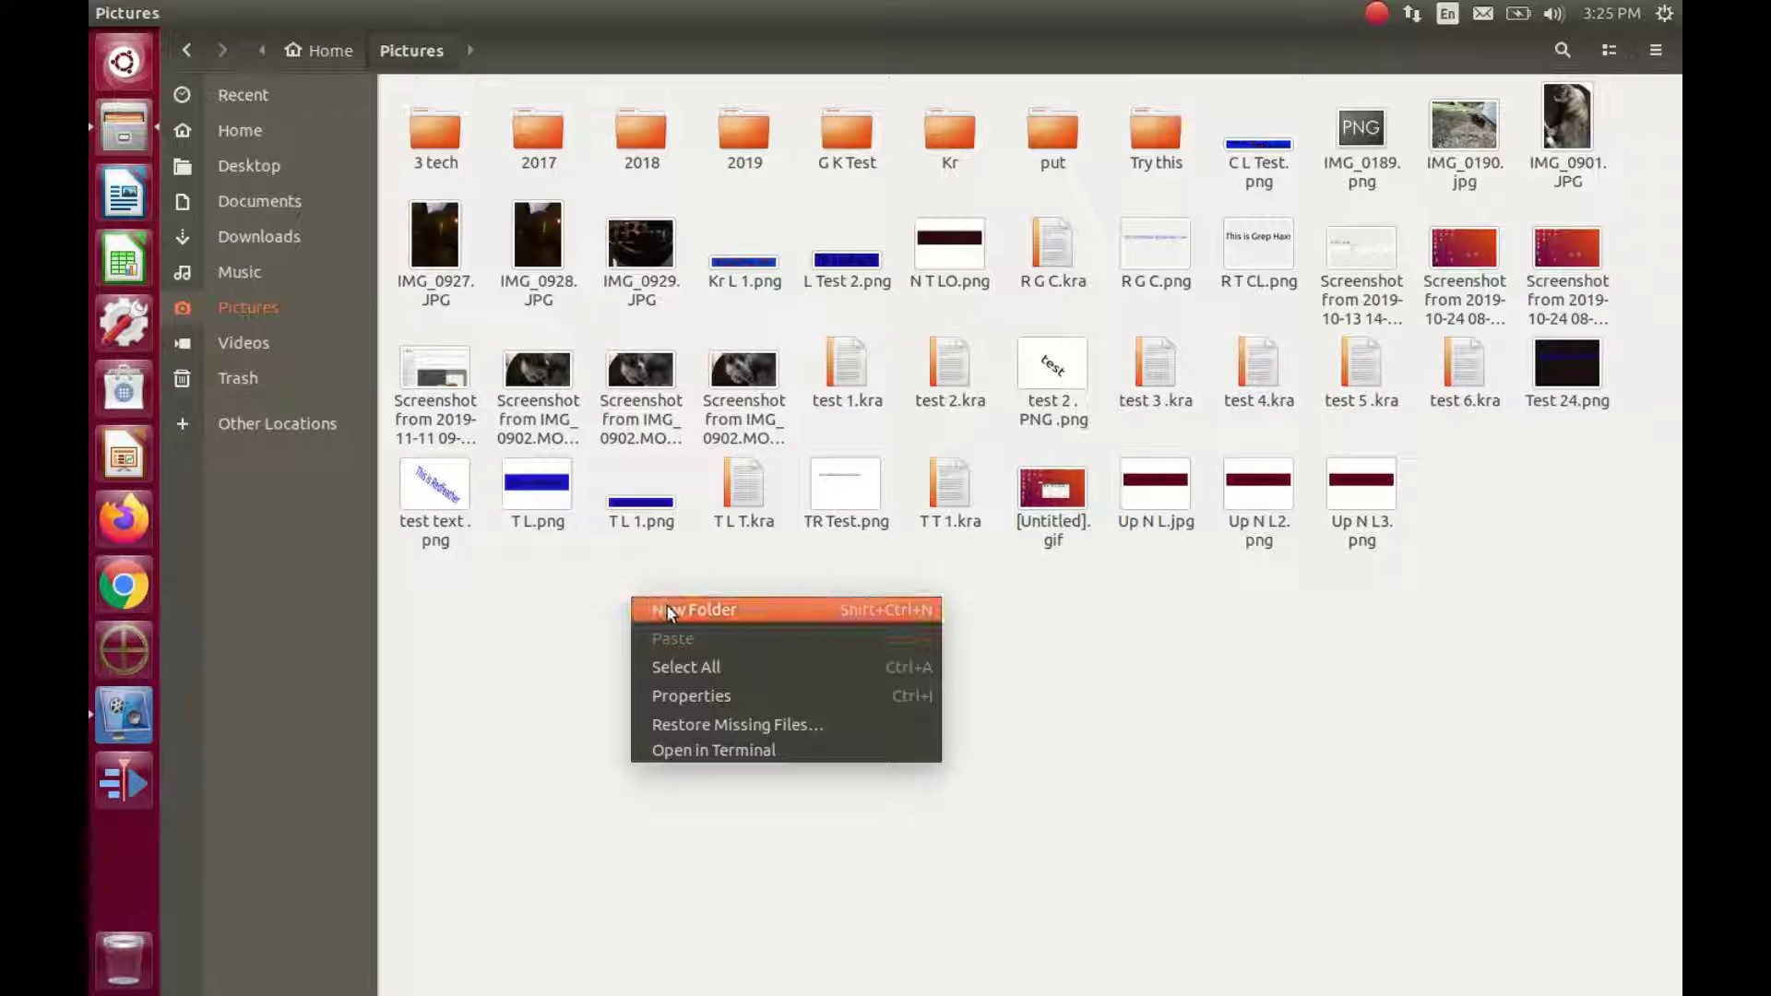
left_click(666, 609)
type("c")
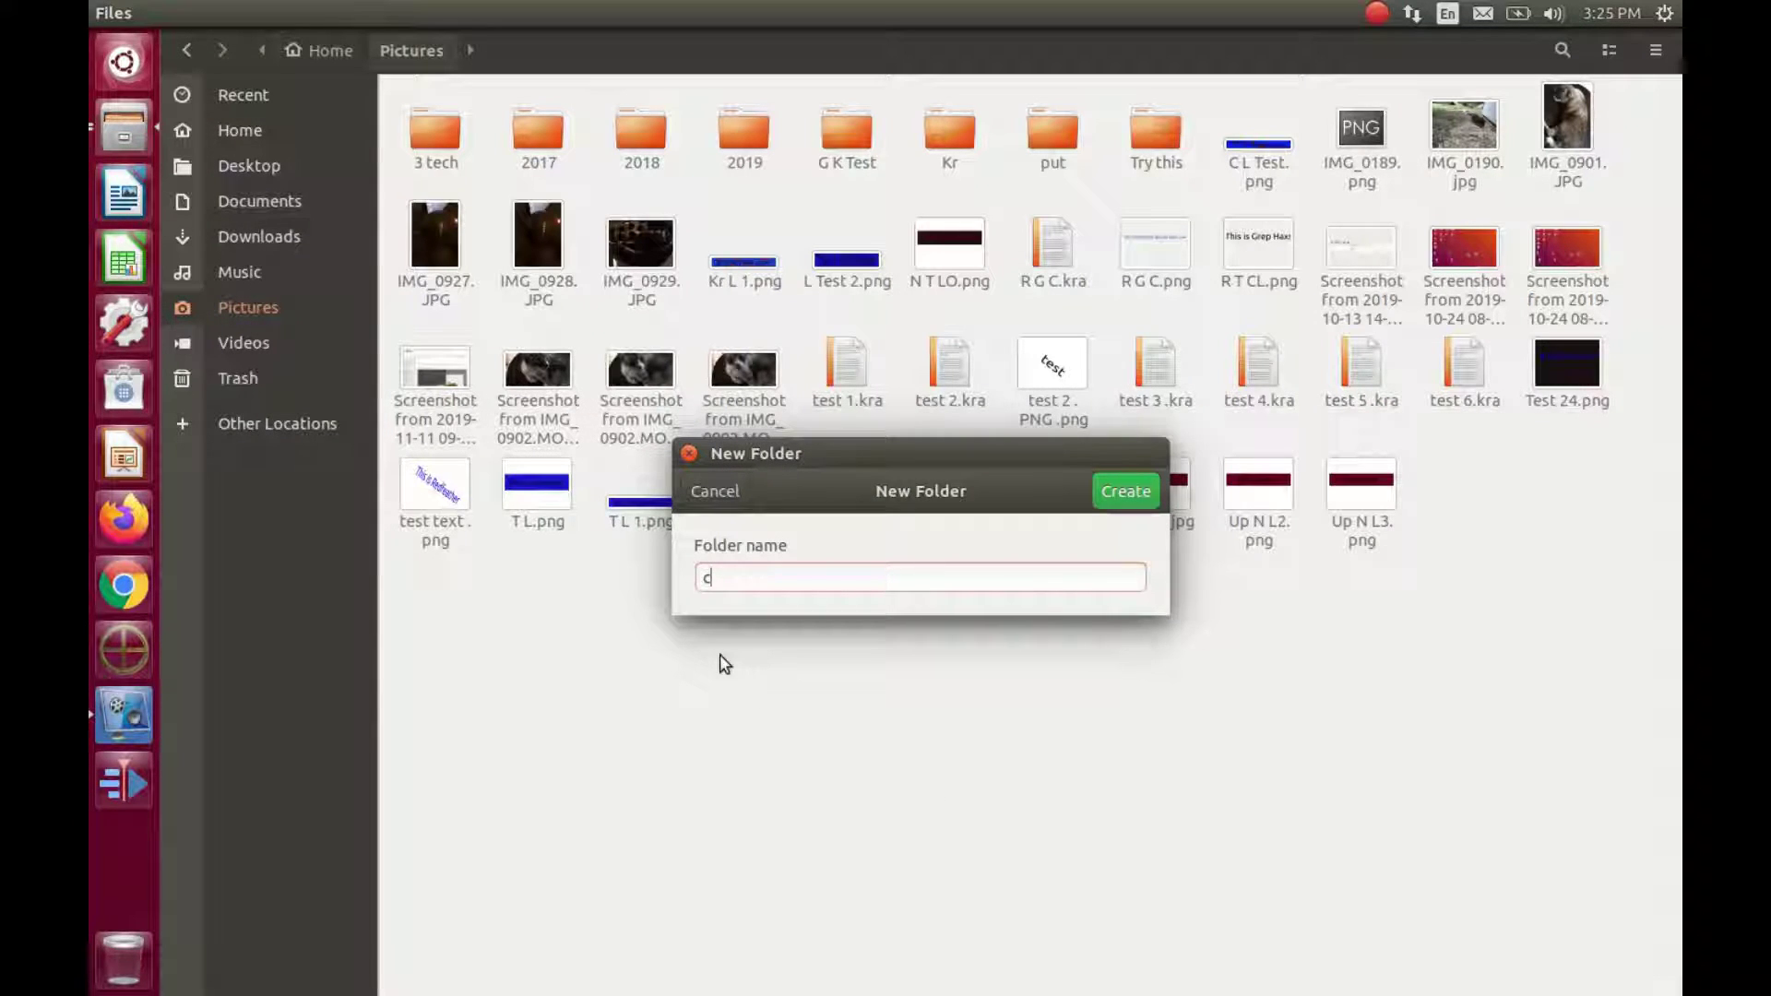
key("BackSpace")
left_click(1120, 489)
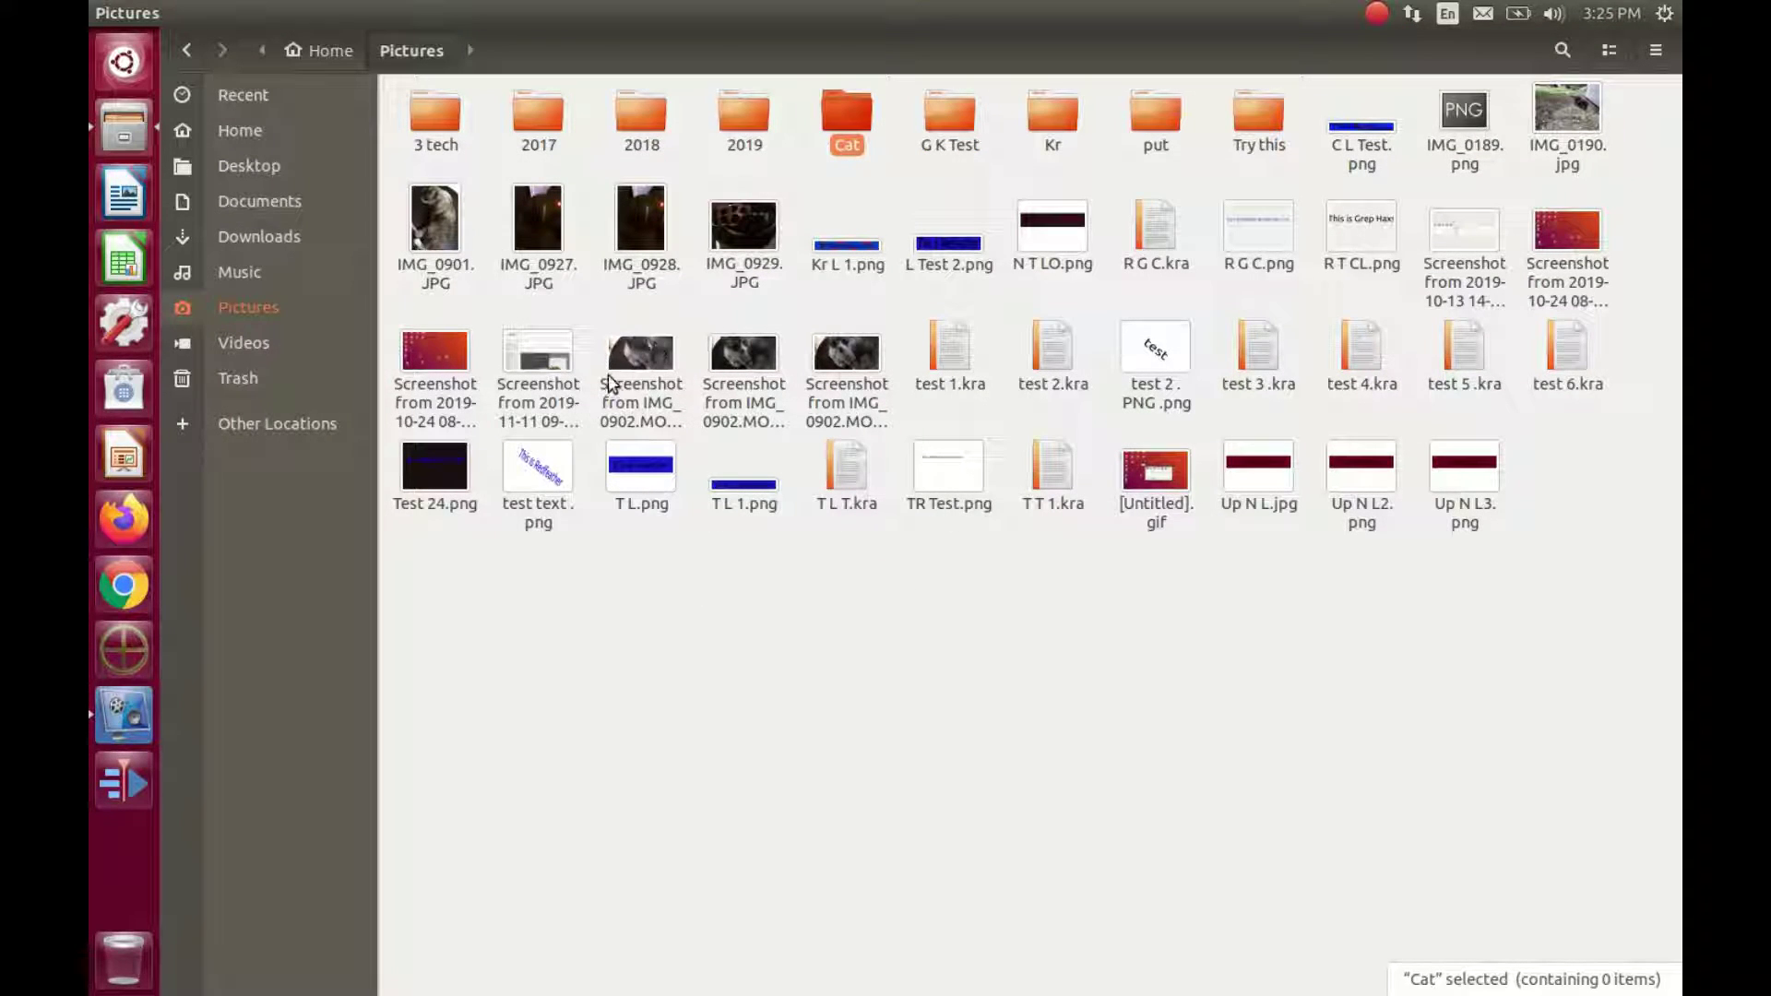
left_click_drag(595, 337, 867, 380)
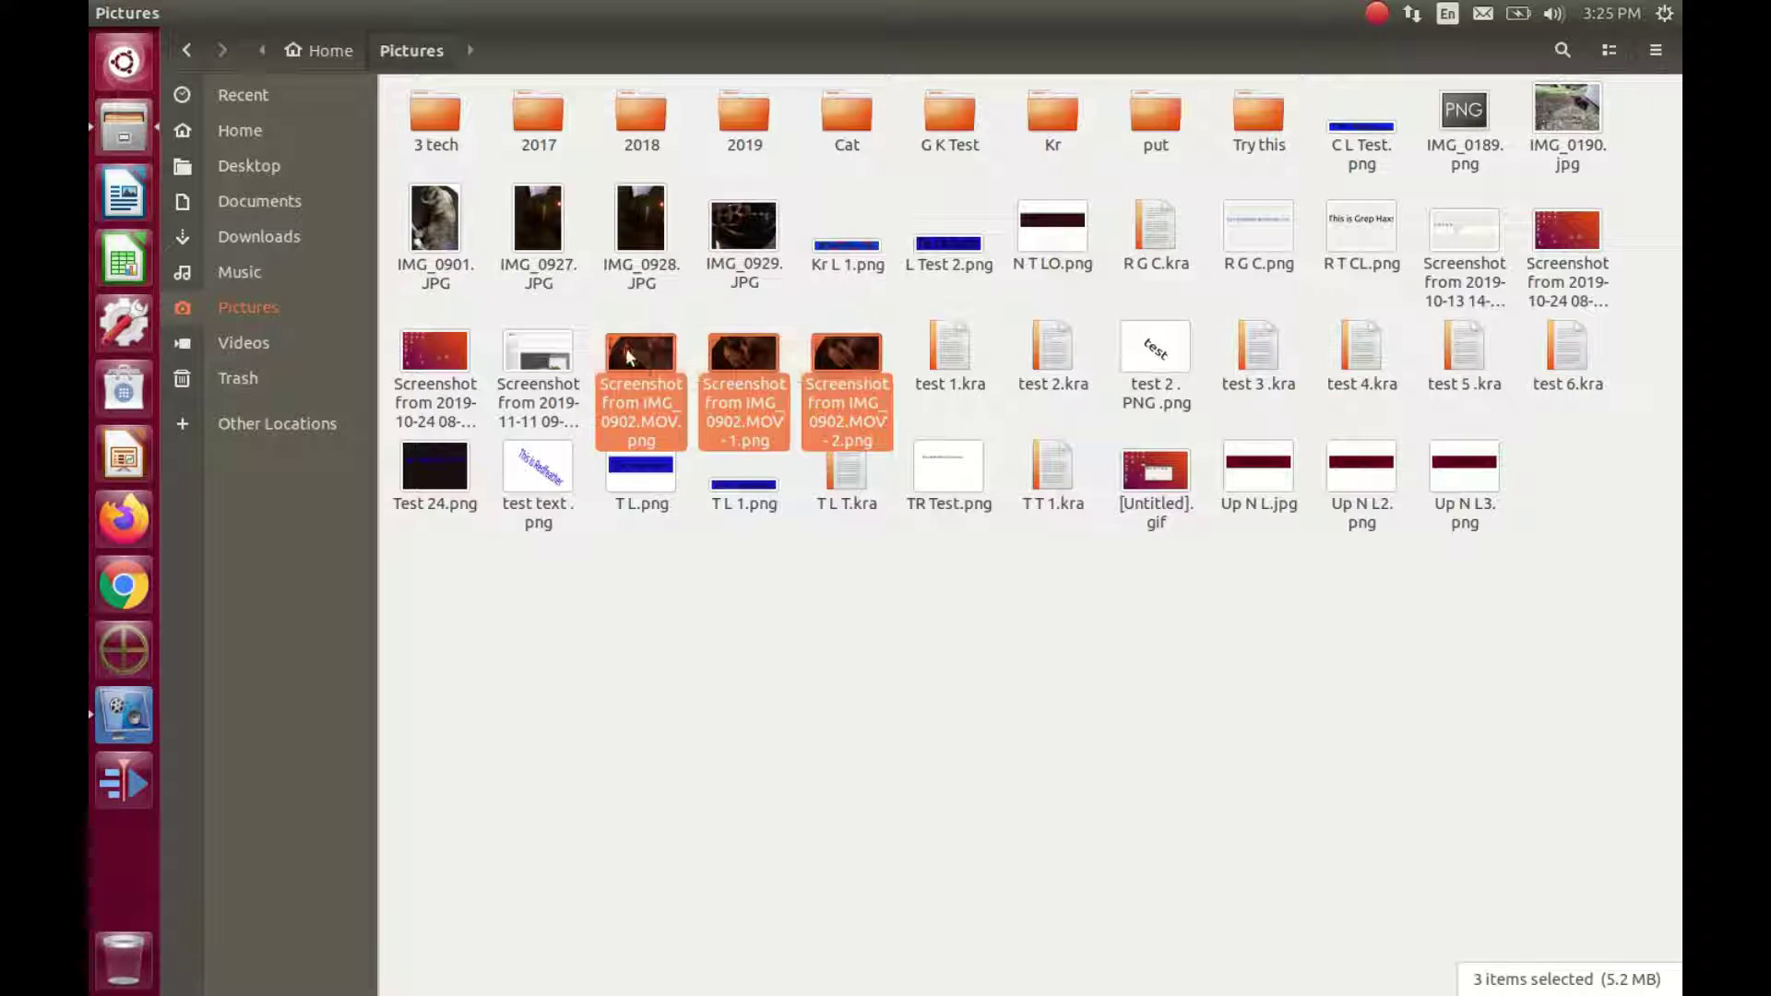
left_click_drag(627, 355, 841, 118)
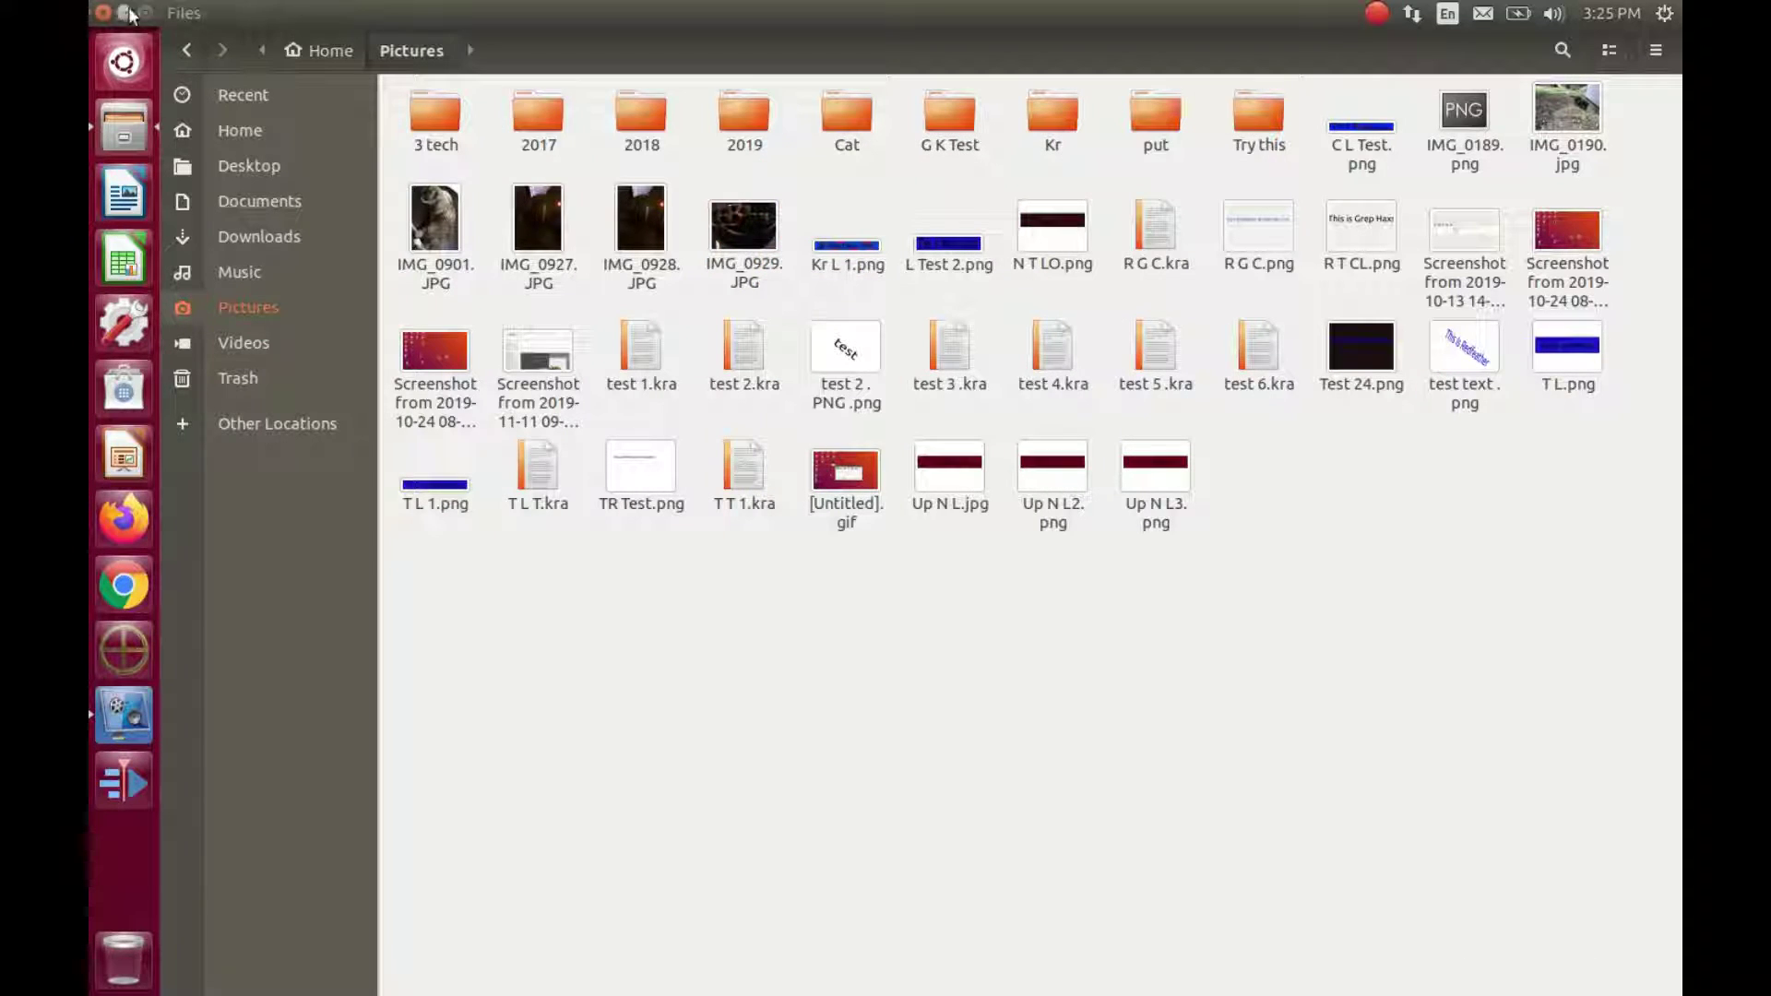
Close Files and add IMG_0902.MOV from the Desktop to the Kdenlive project bin.
left_click(102, 13)
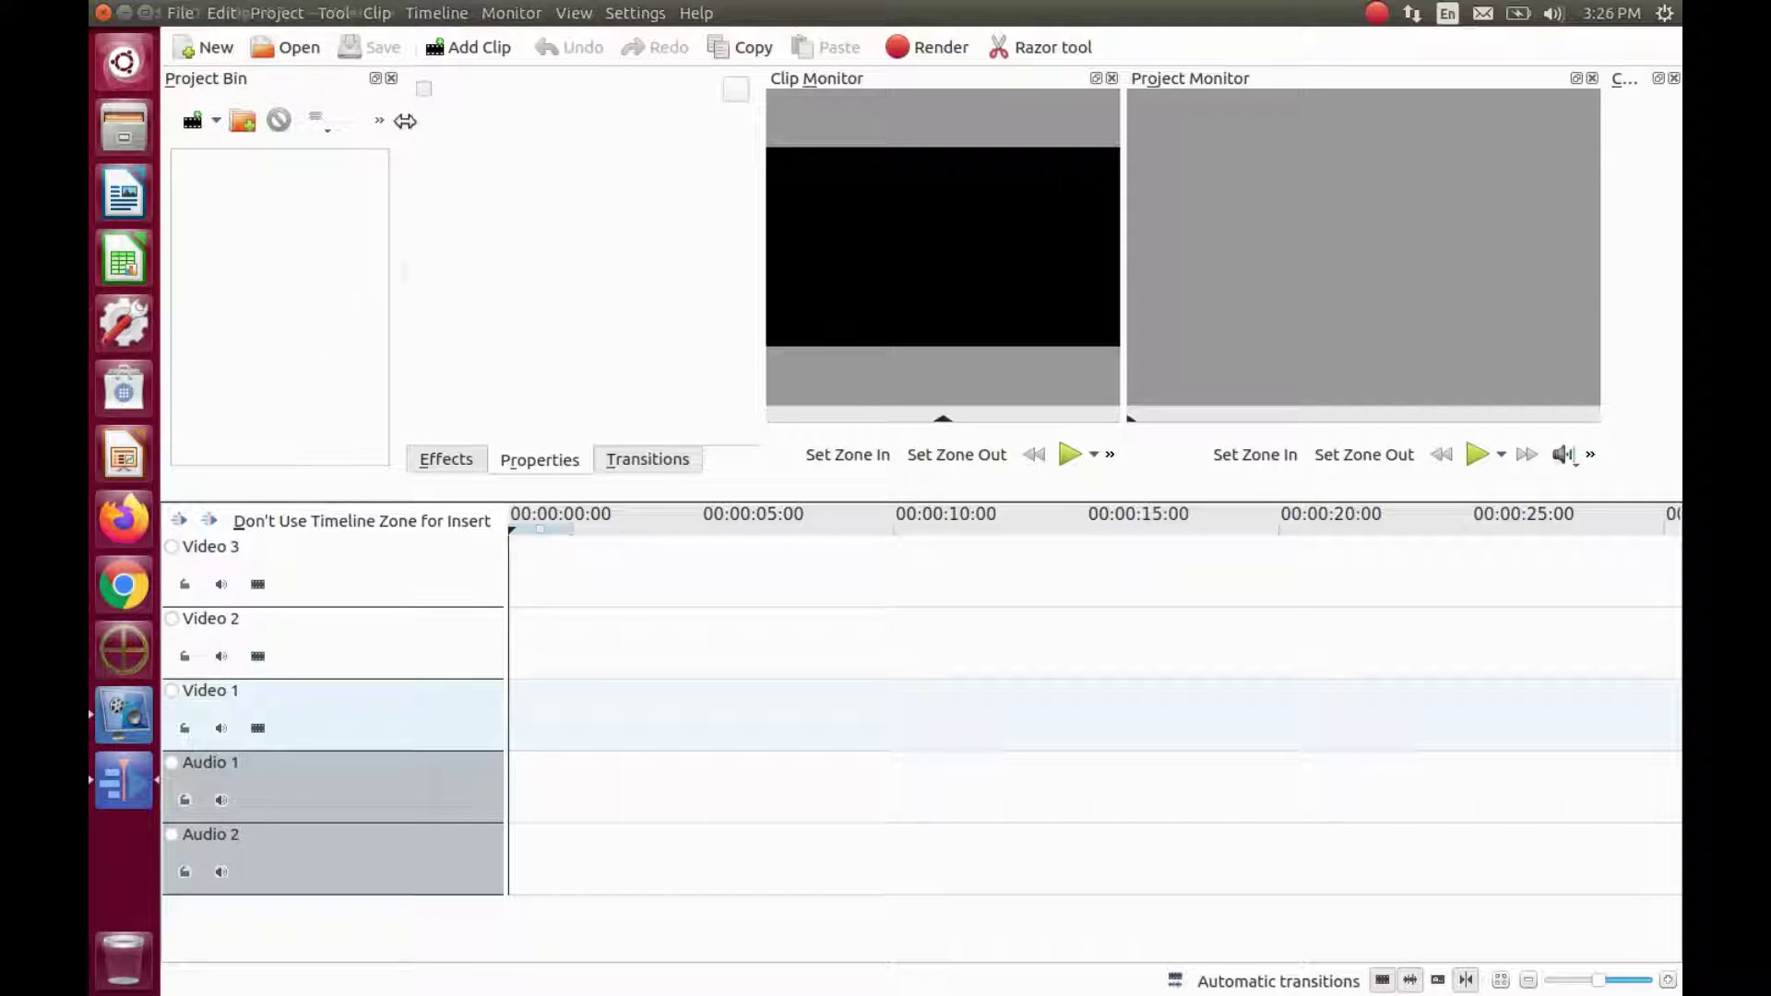
left_click(481, 56)
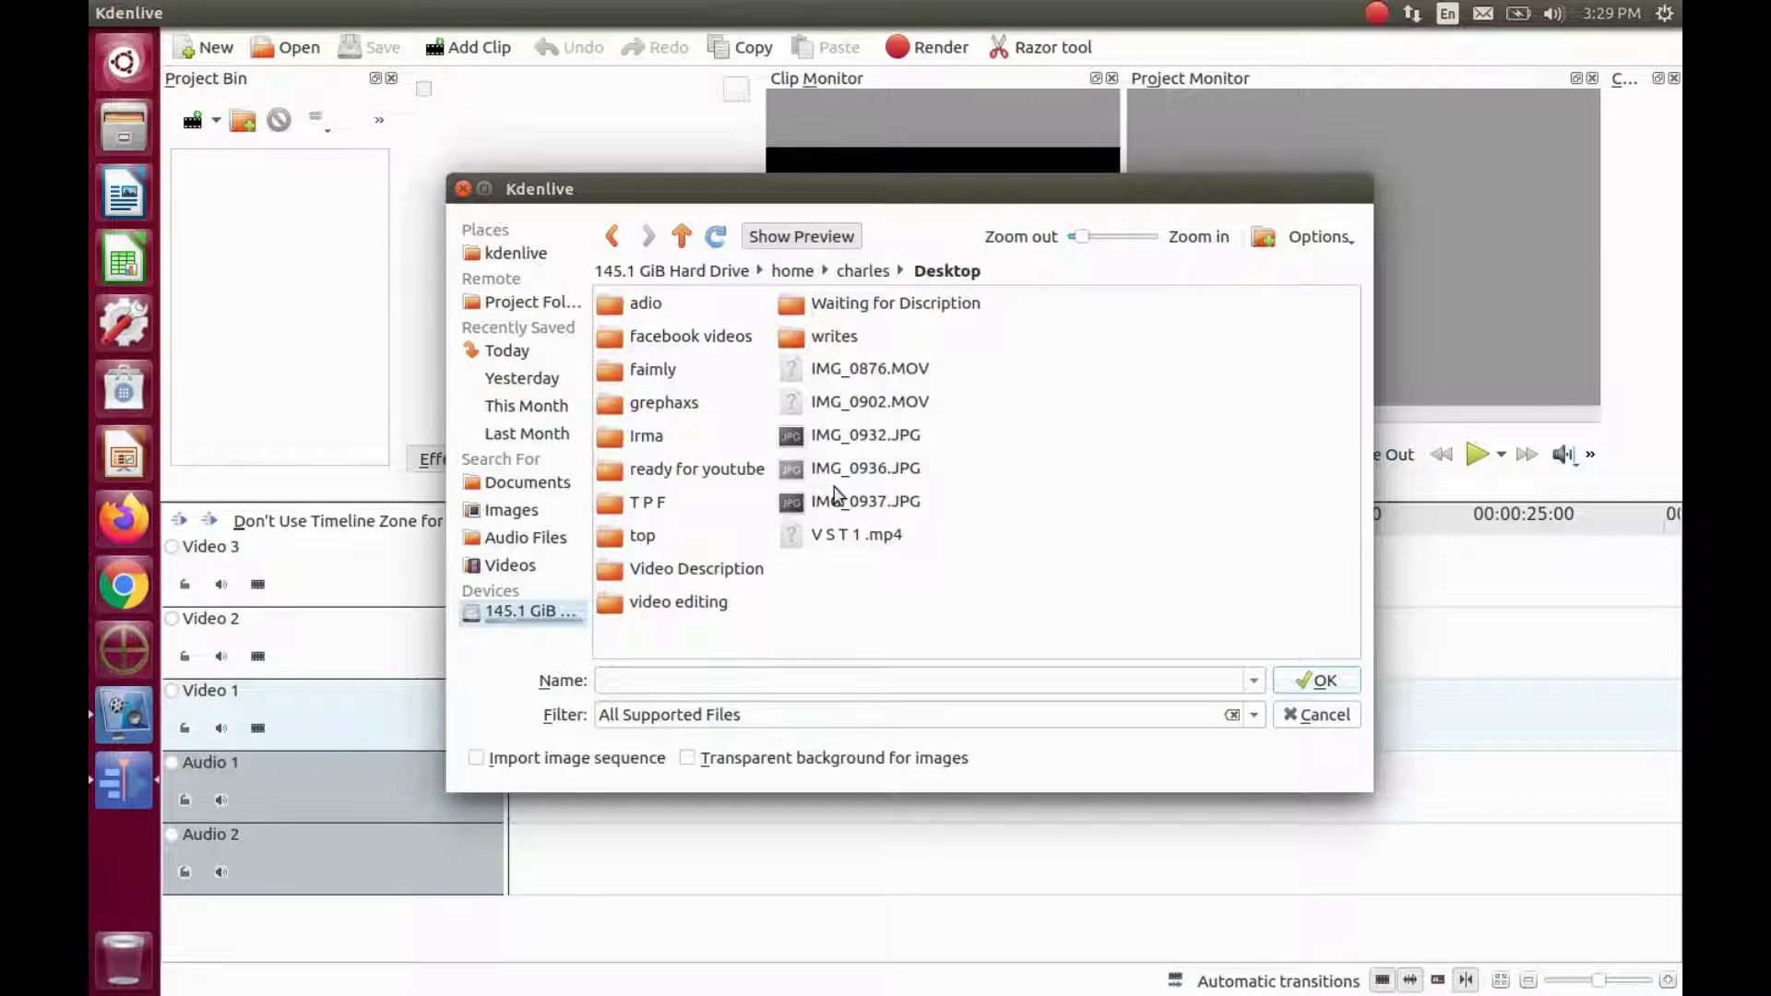
left_click(862, 401)
left_click(1341, 683)
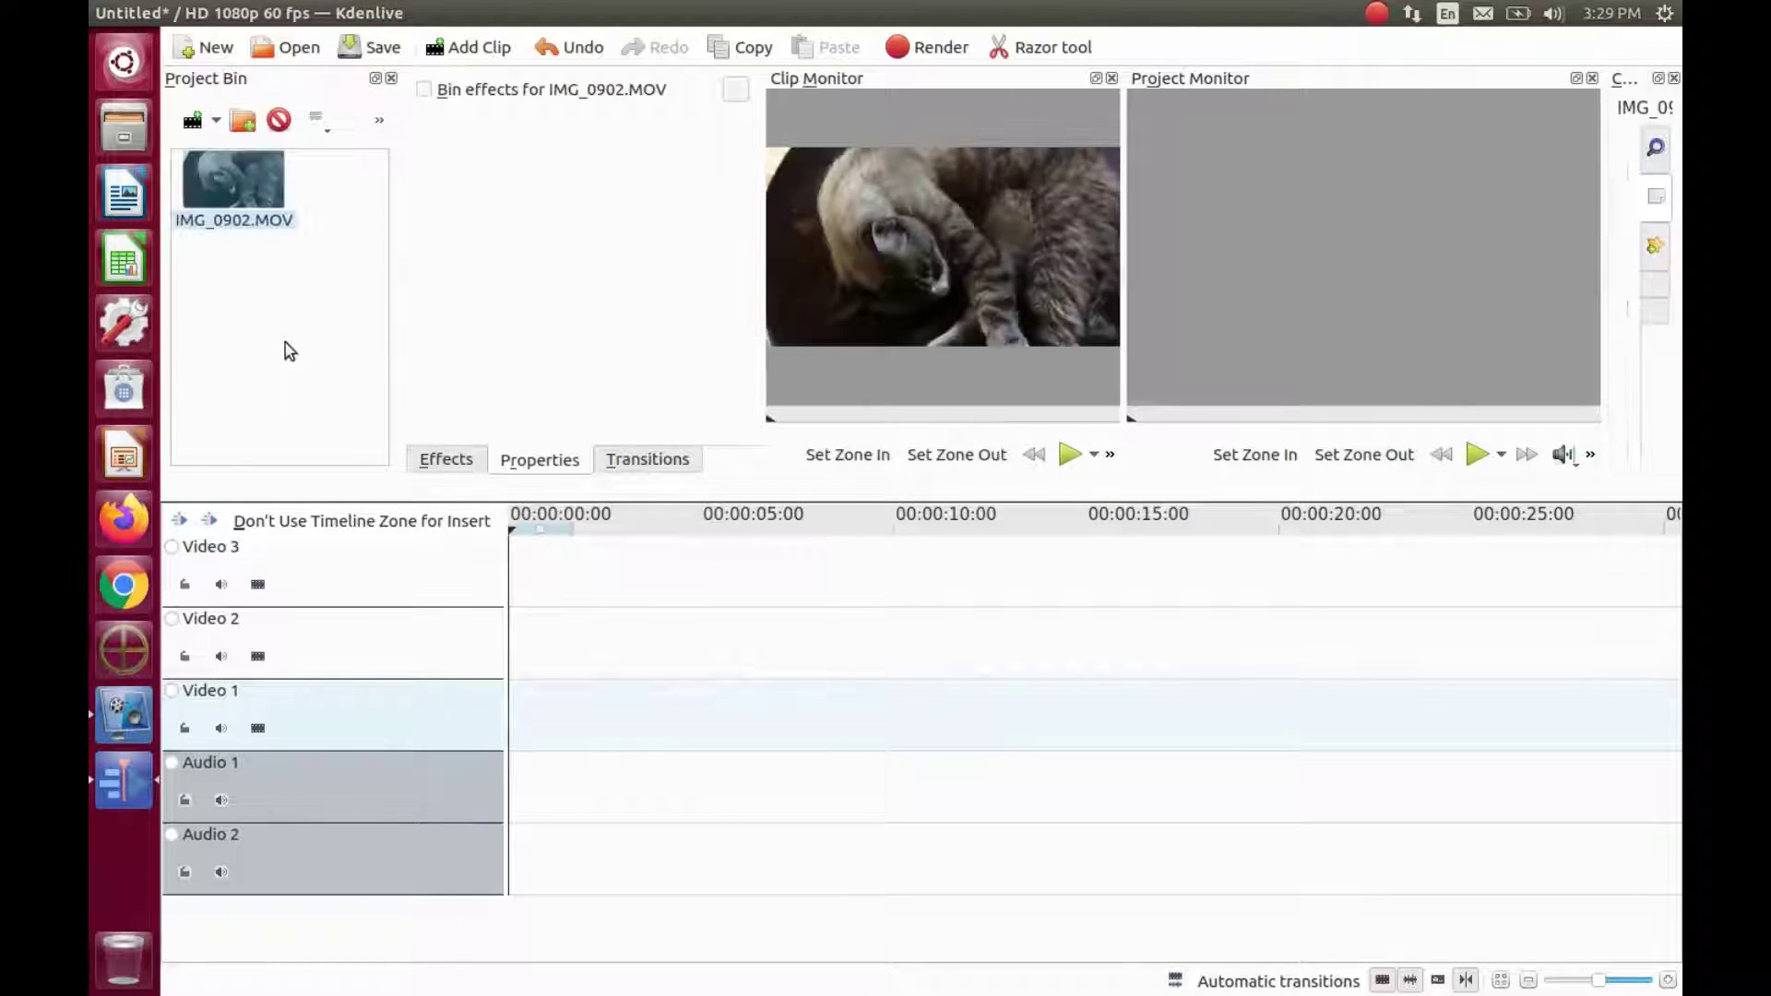
Import the Cat folder screenshots as an image sequence, starting from the first PNG.
left_click(472, 51)
double_click(613, 302)
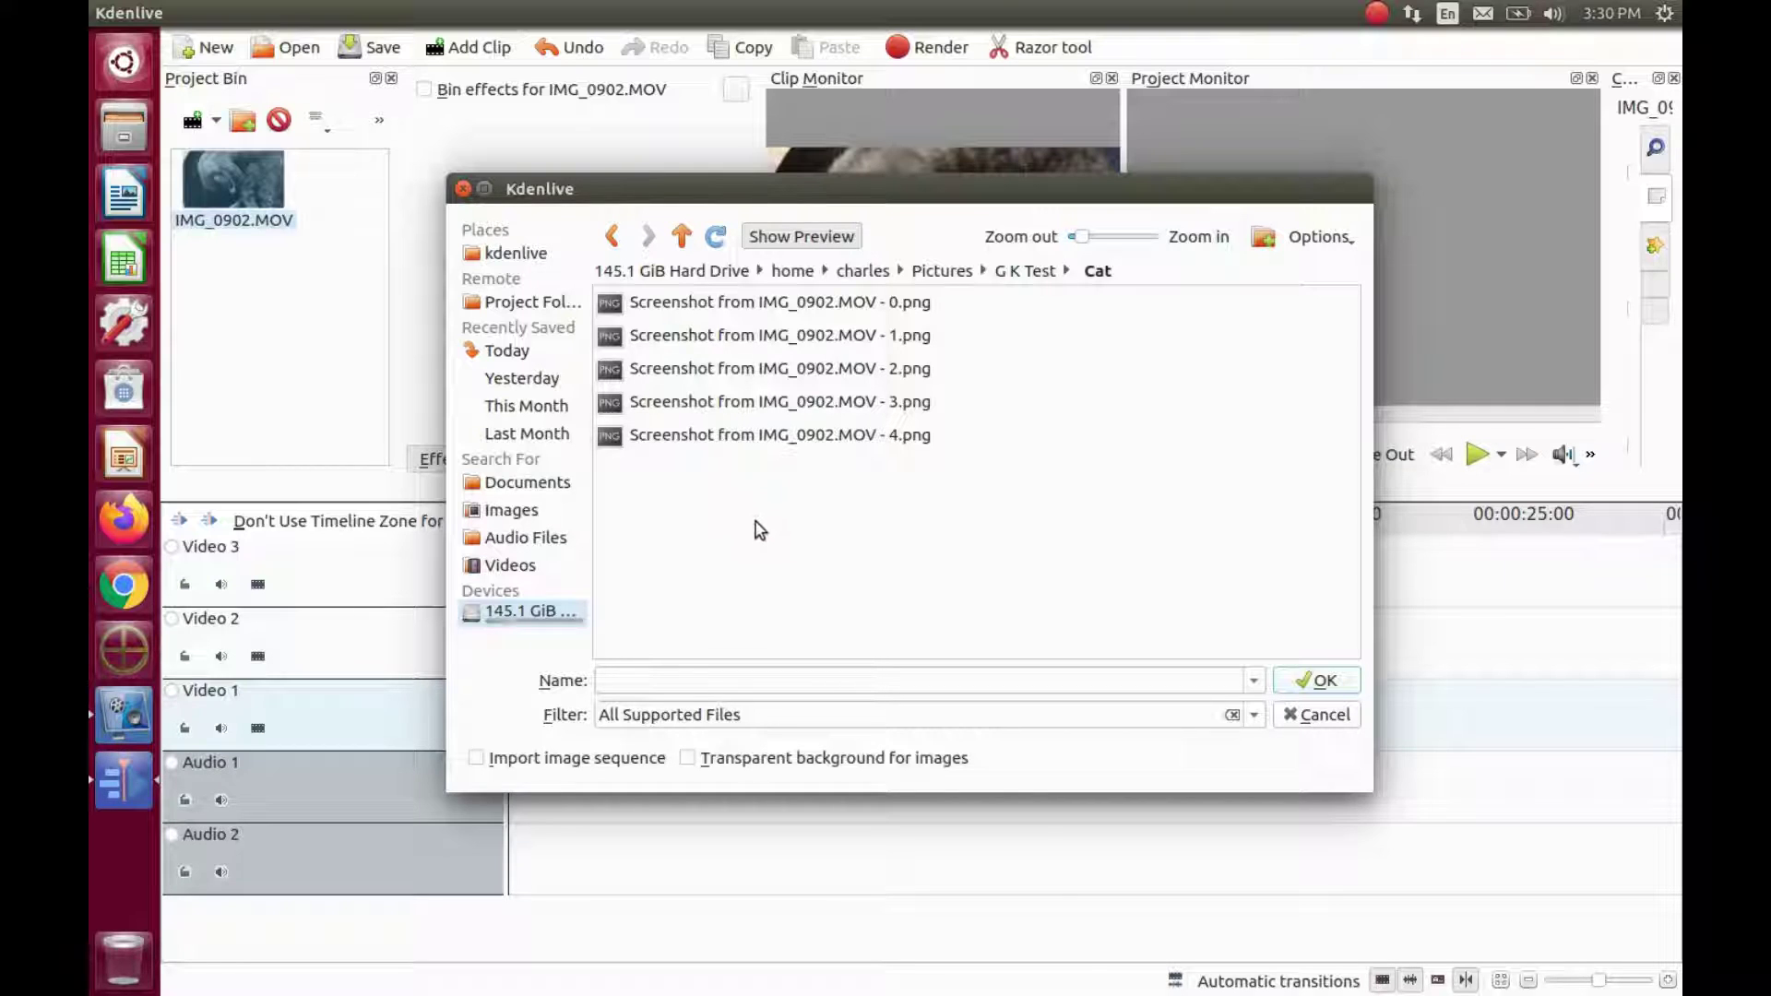
left_click(477, 757)
left_click(715, 304)
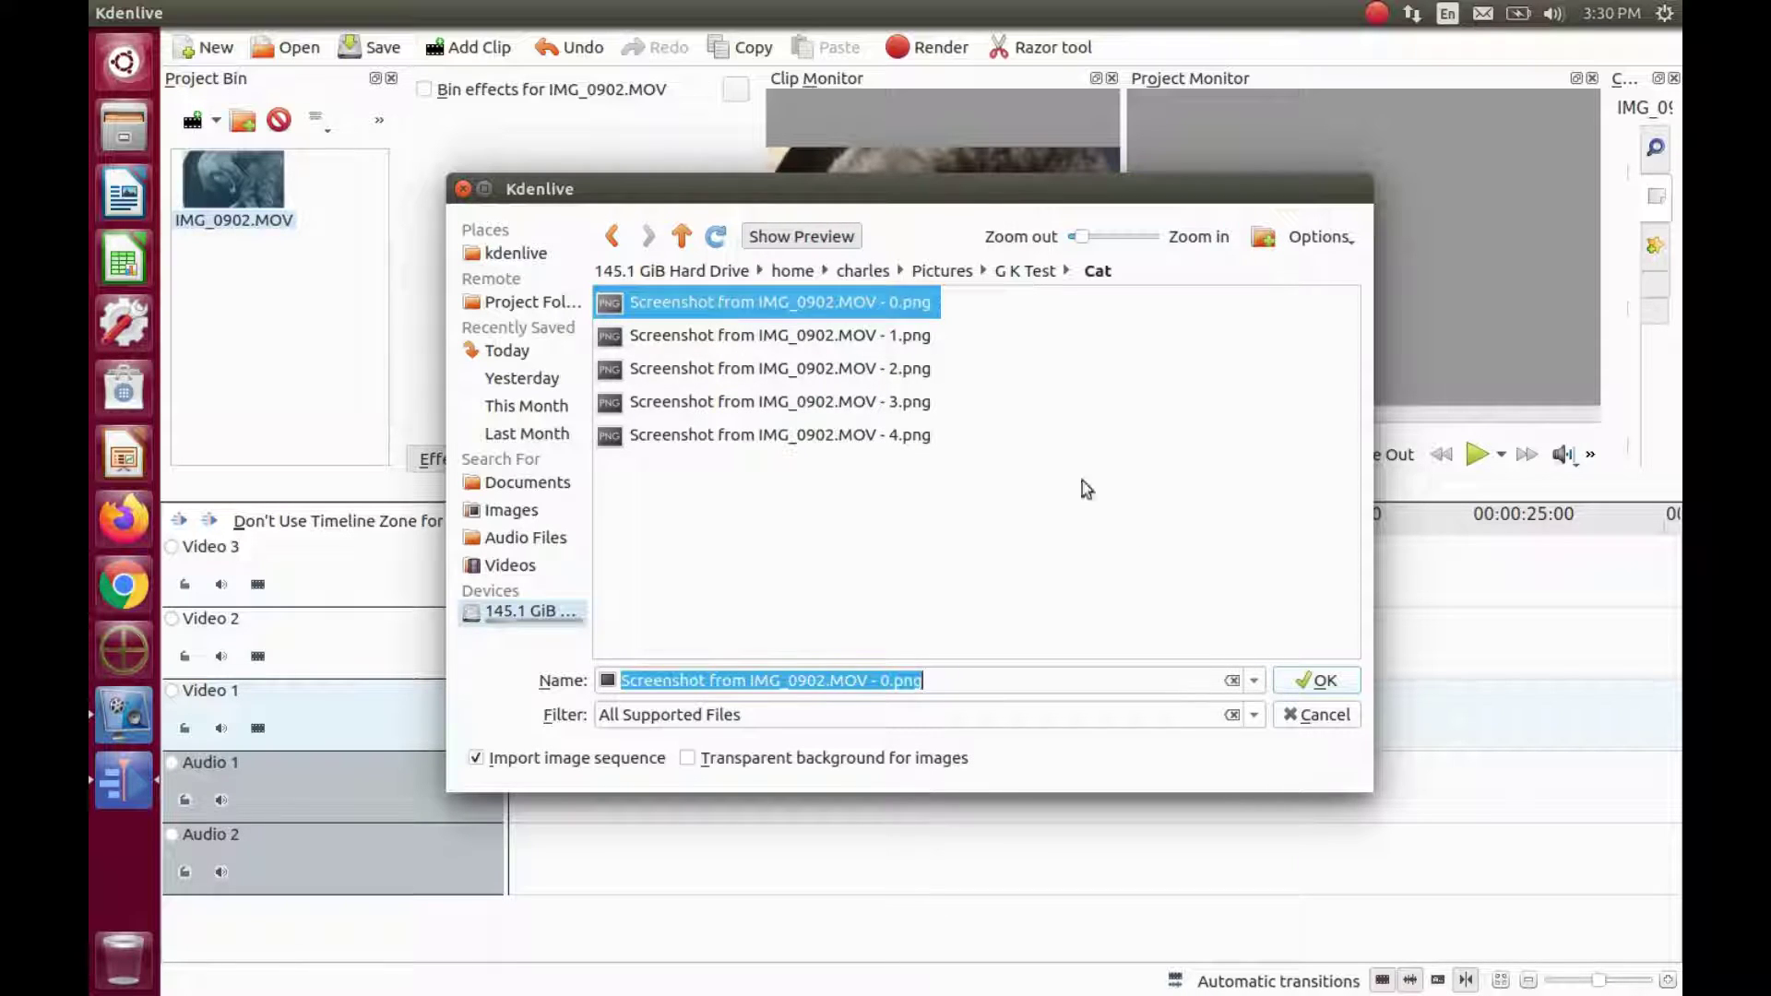
left_click(1321, 683)
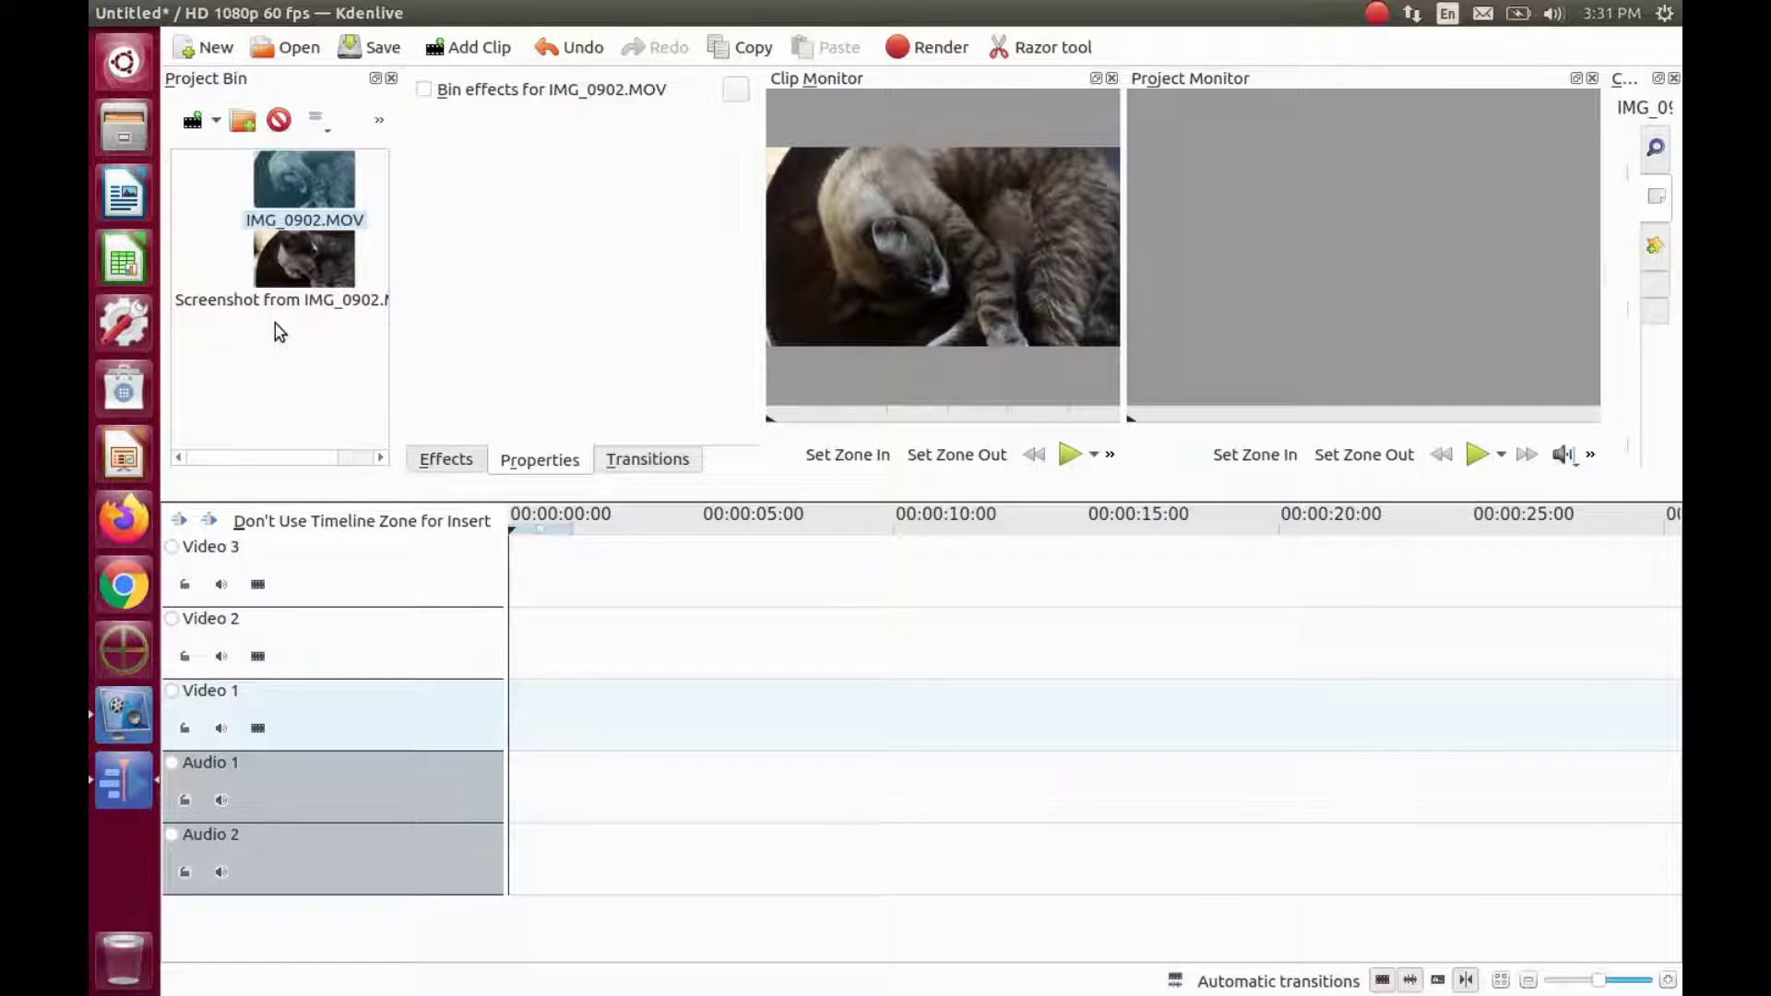
Preview the screenshot sequence clip in the Clip Monitor.
left_click(297, 272)
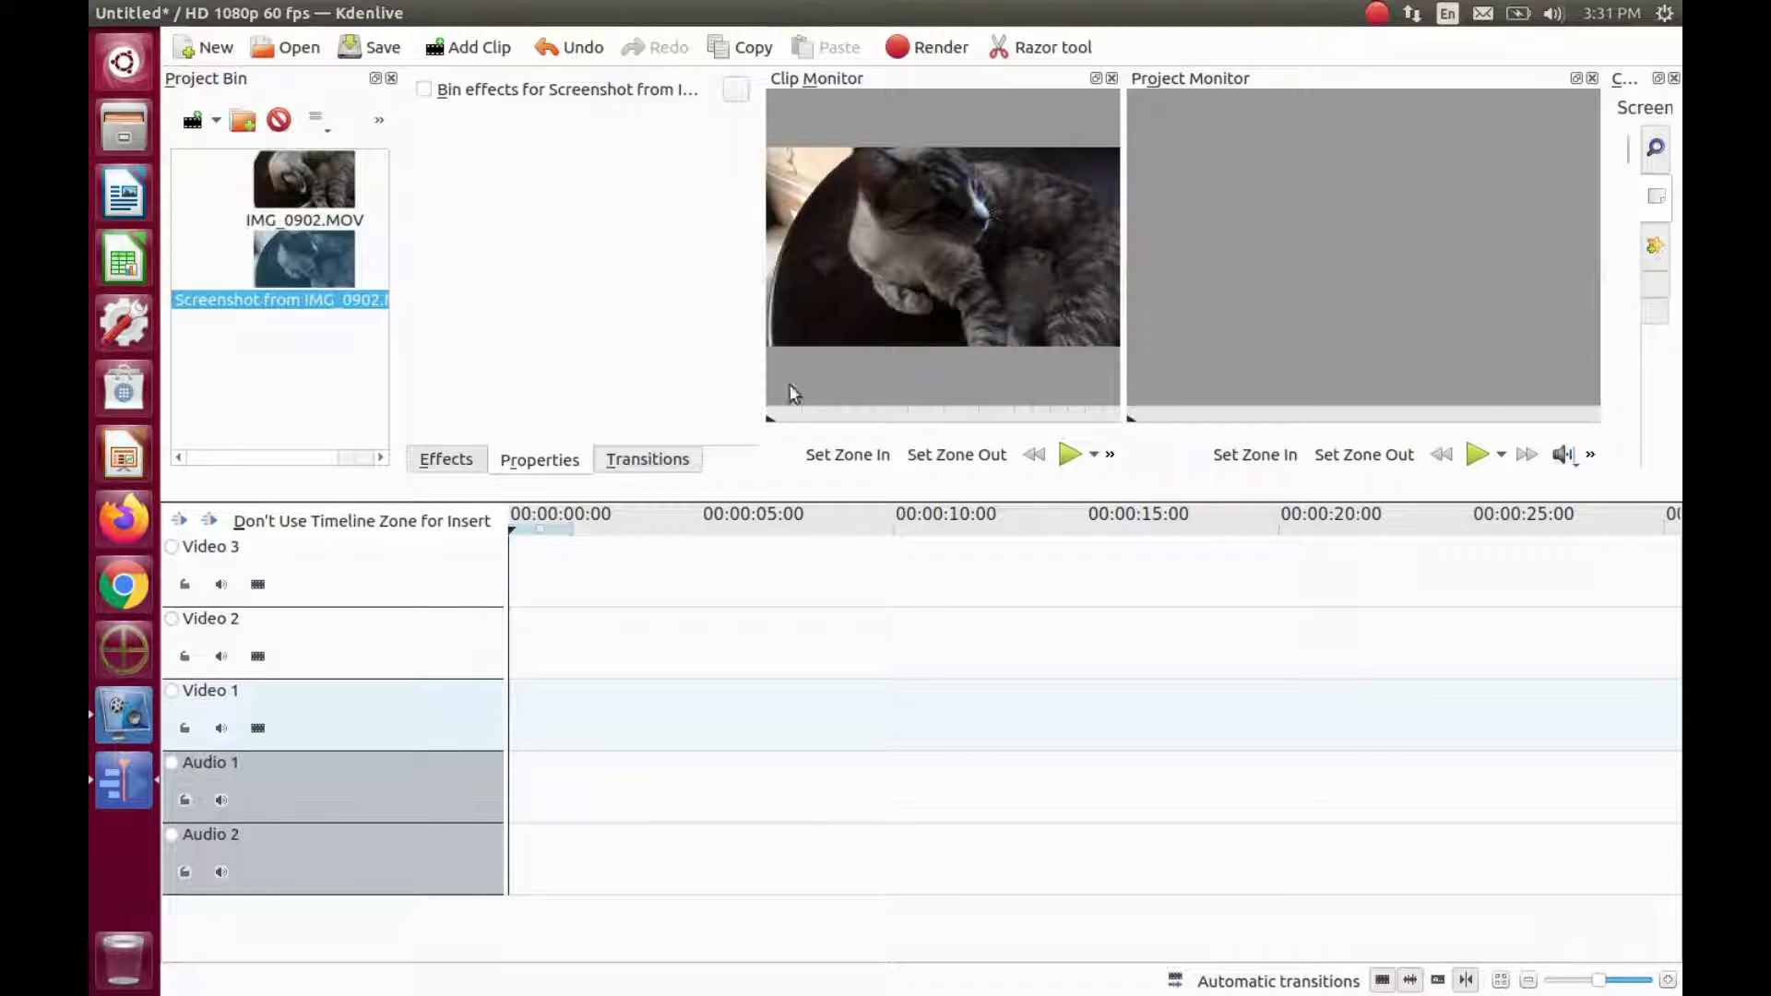
left_click(1070, 454)
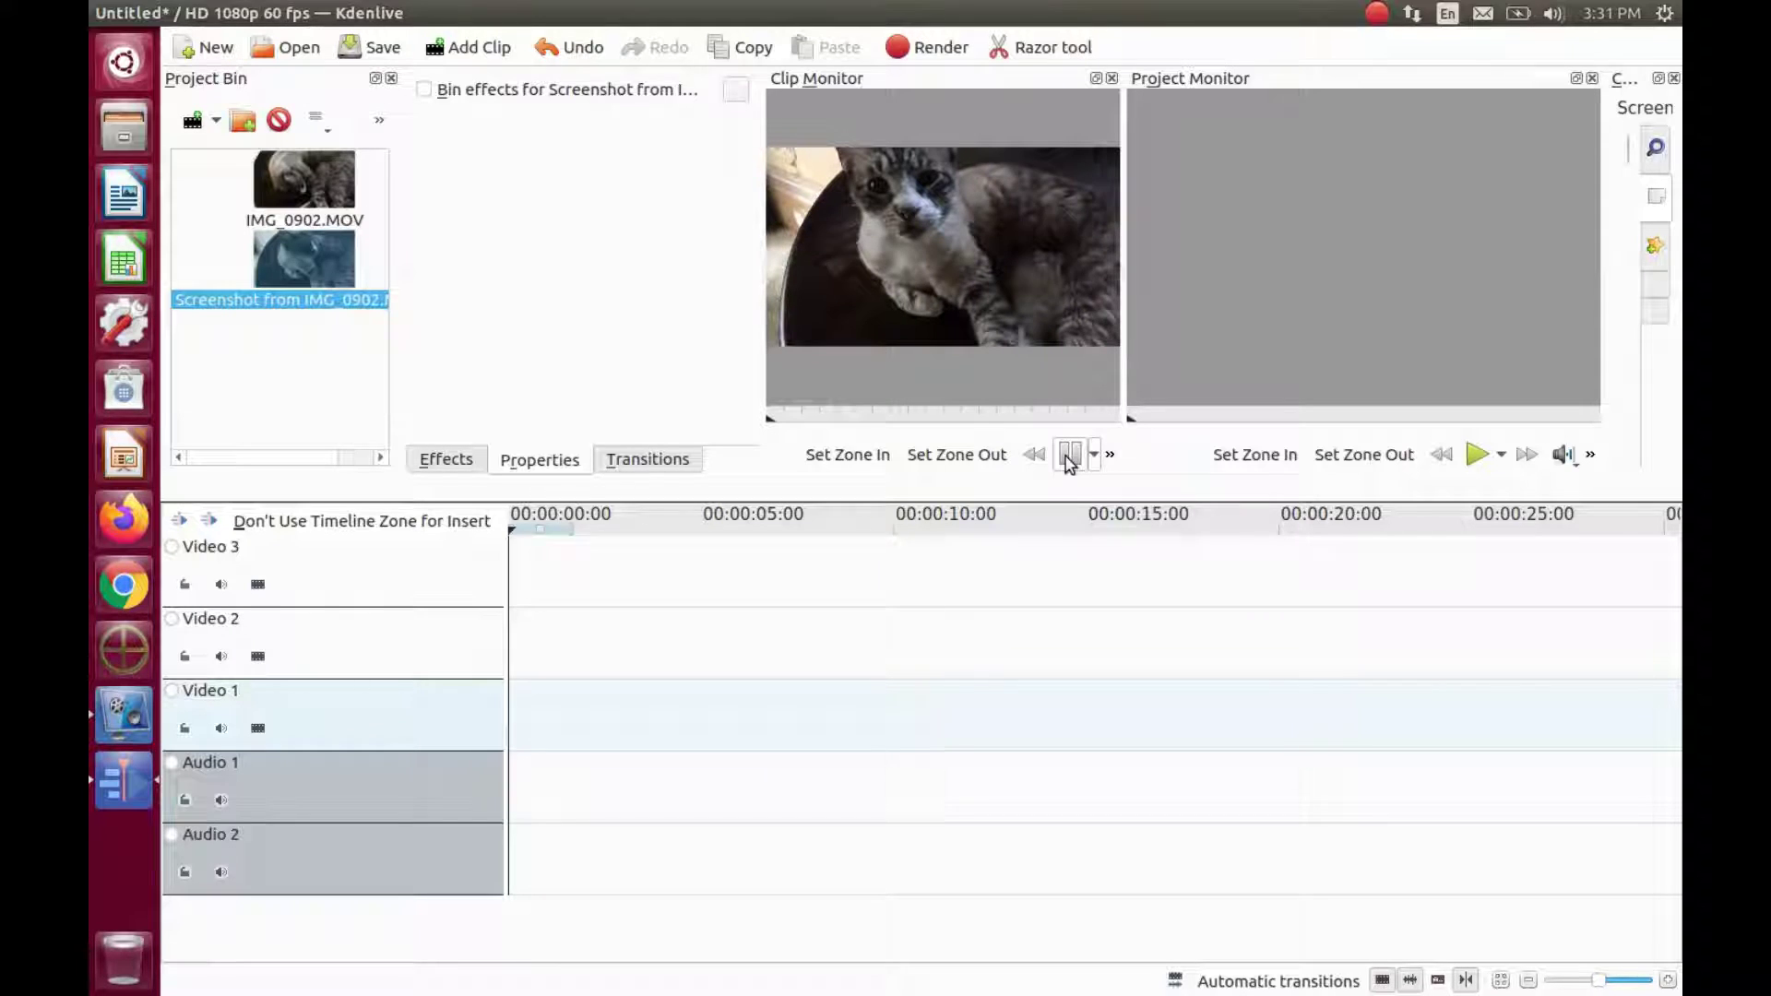
left_click(1069, 458)
Set the screenshot clip's Frame Duration to 0:00:00:11 in Clip Properties.
right_click(307, 263)
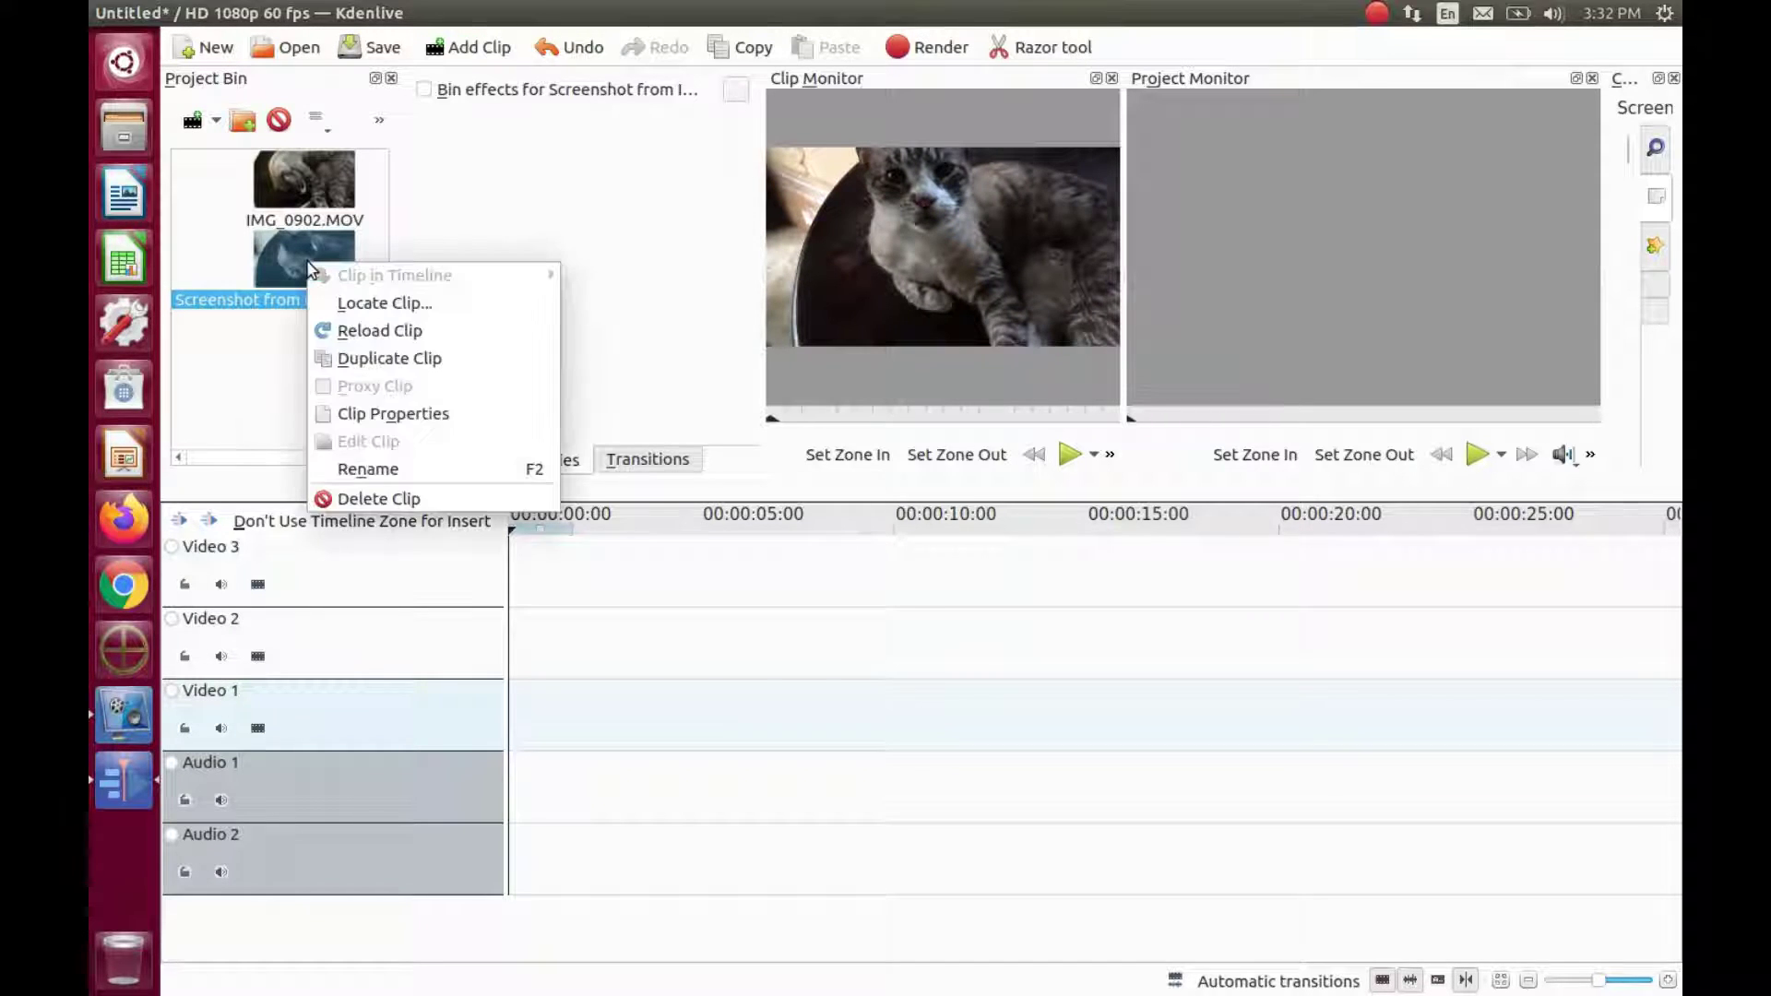
left_click(360, 416)
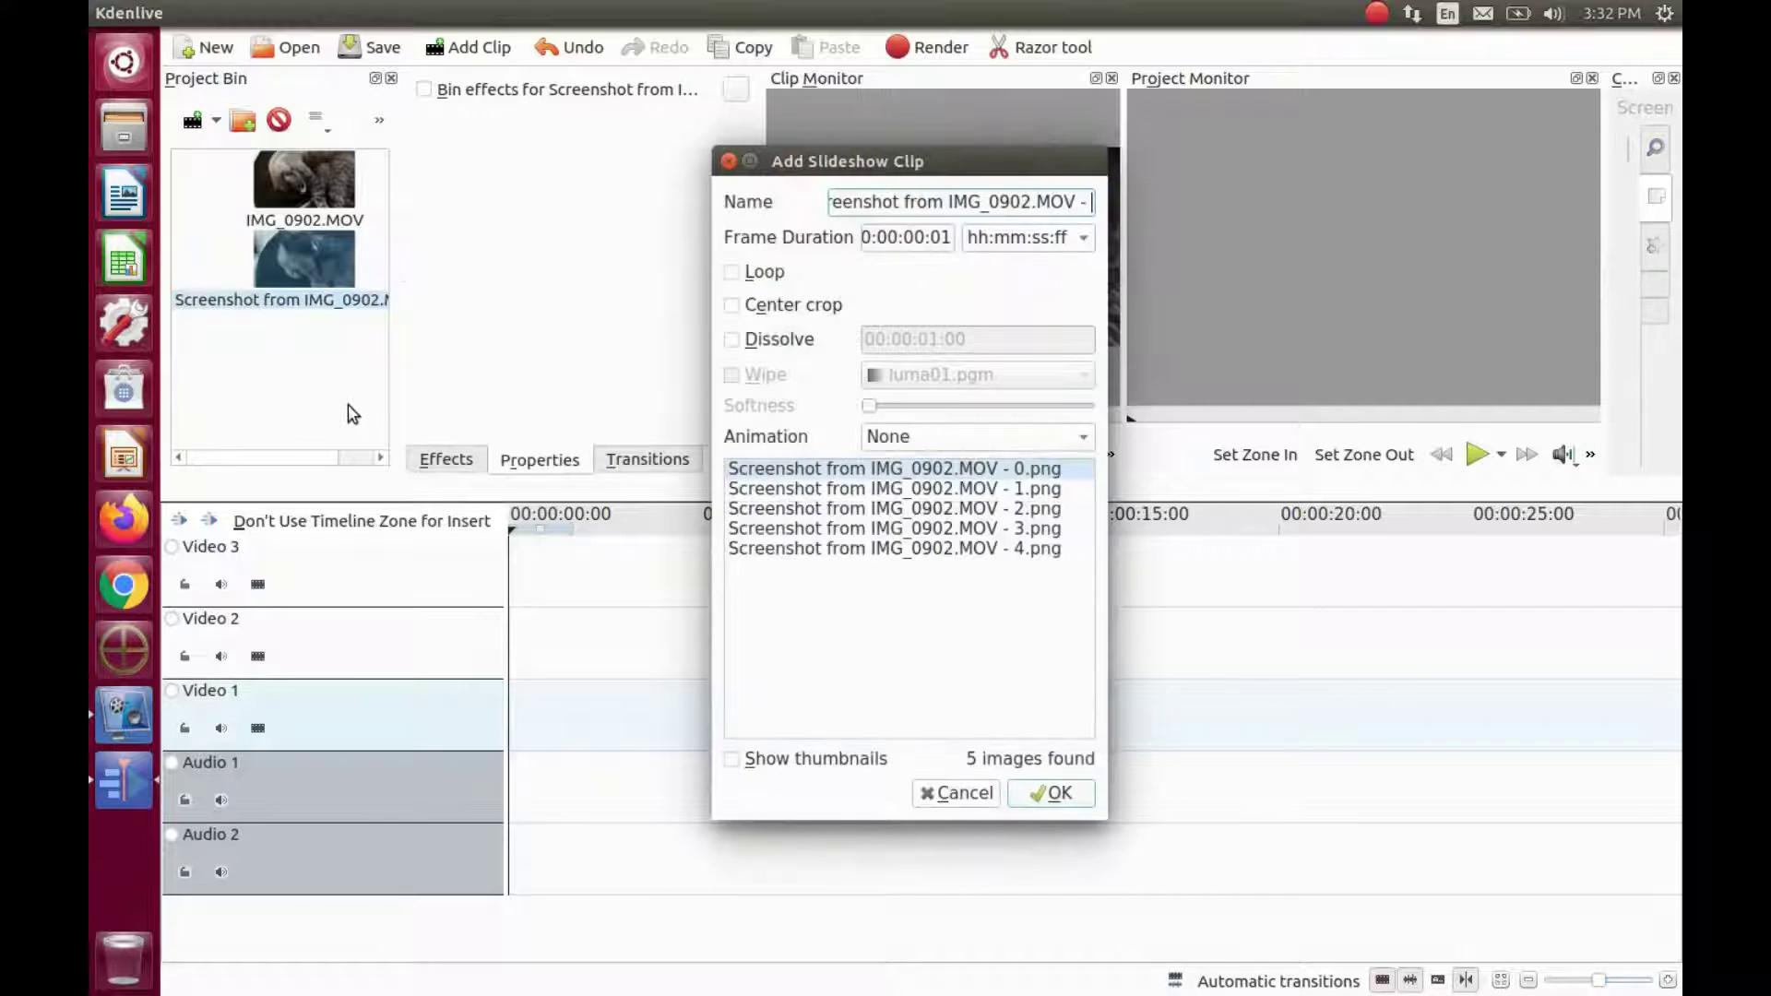
left_click(936, 238)
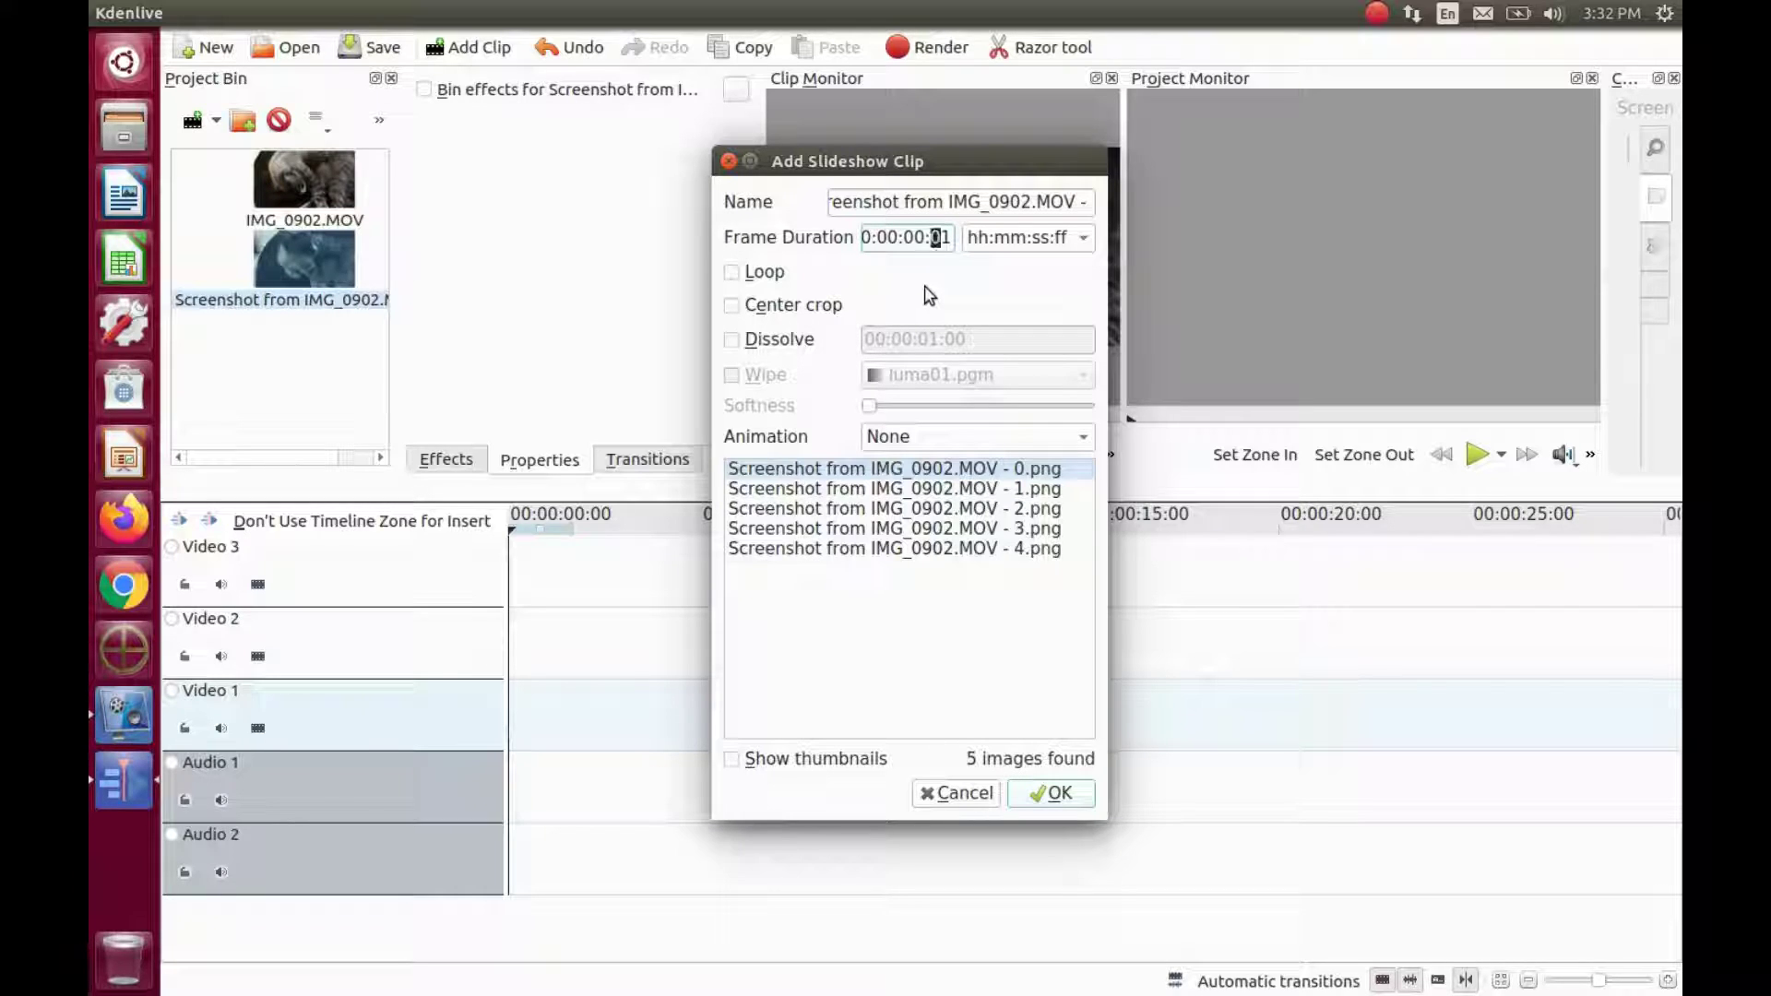
type("1")
left_click(1051, 798)
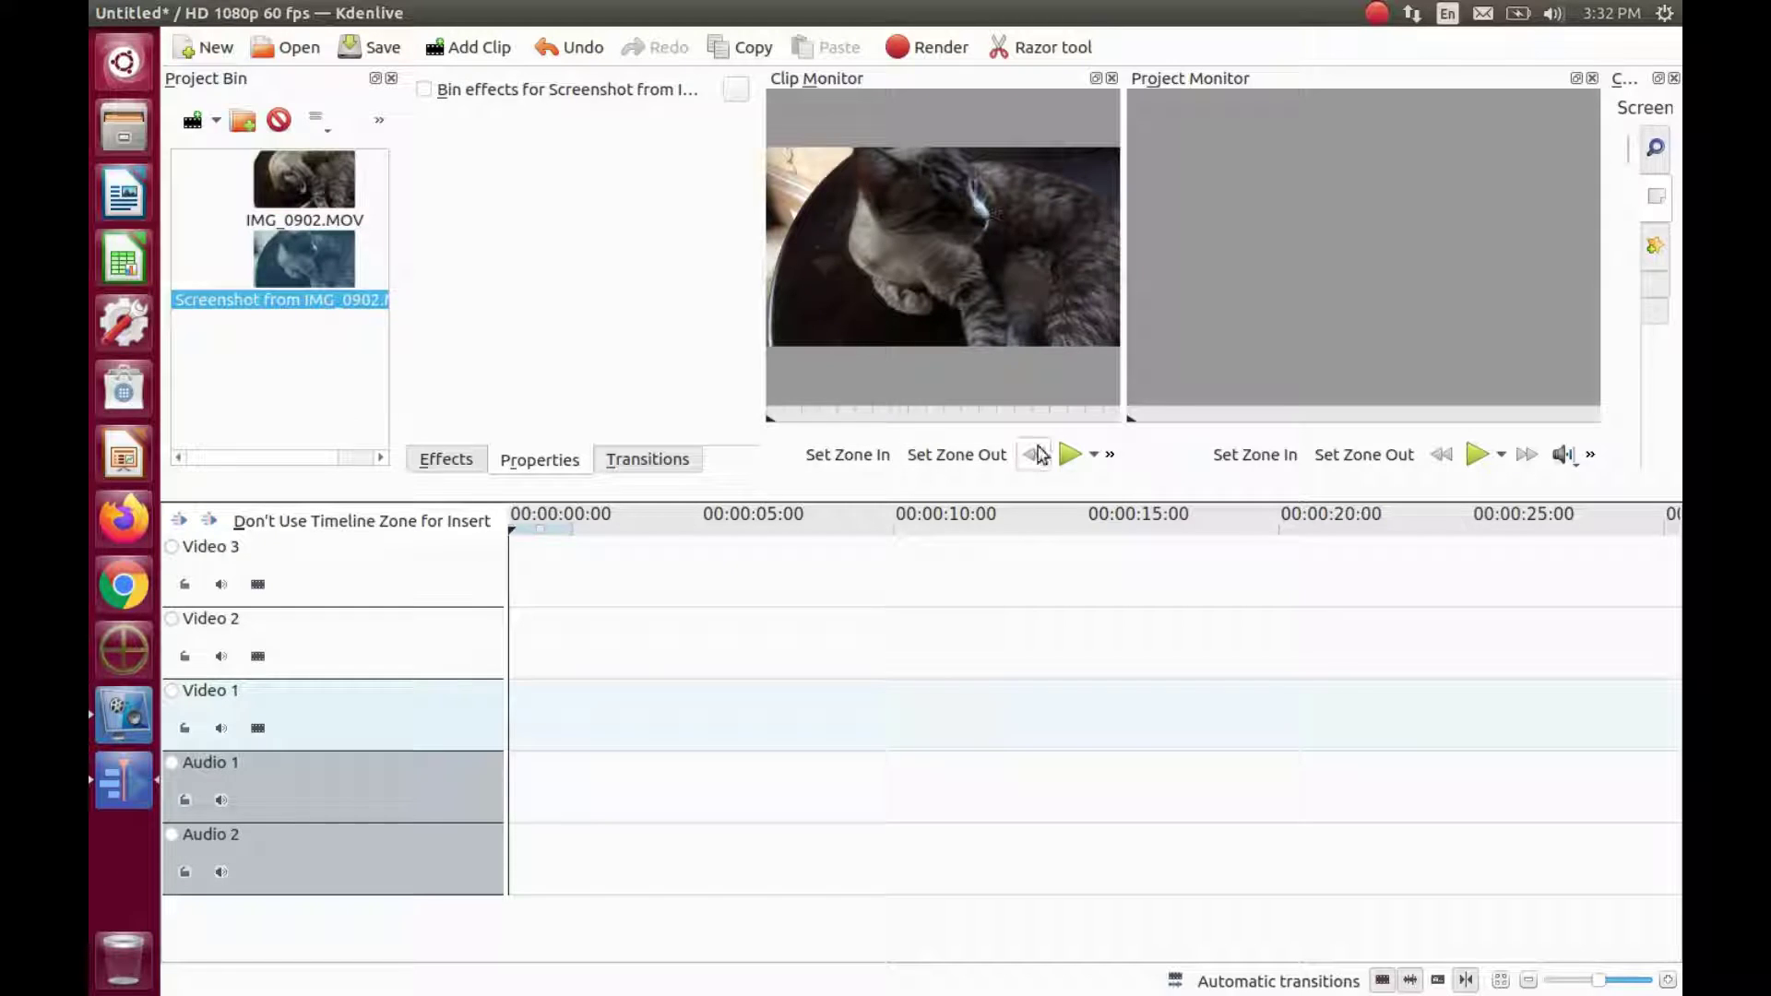
Preview the retimed slideshow, then place IMG_0902.MOV at the start of Video 1.
left_click(1068, 455)
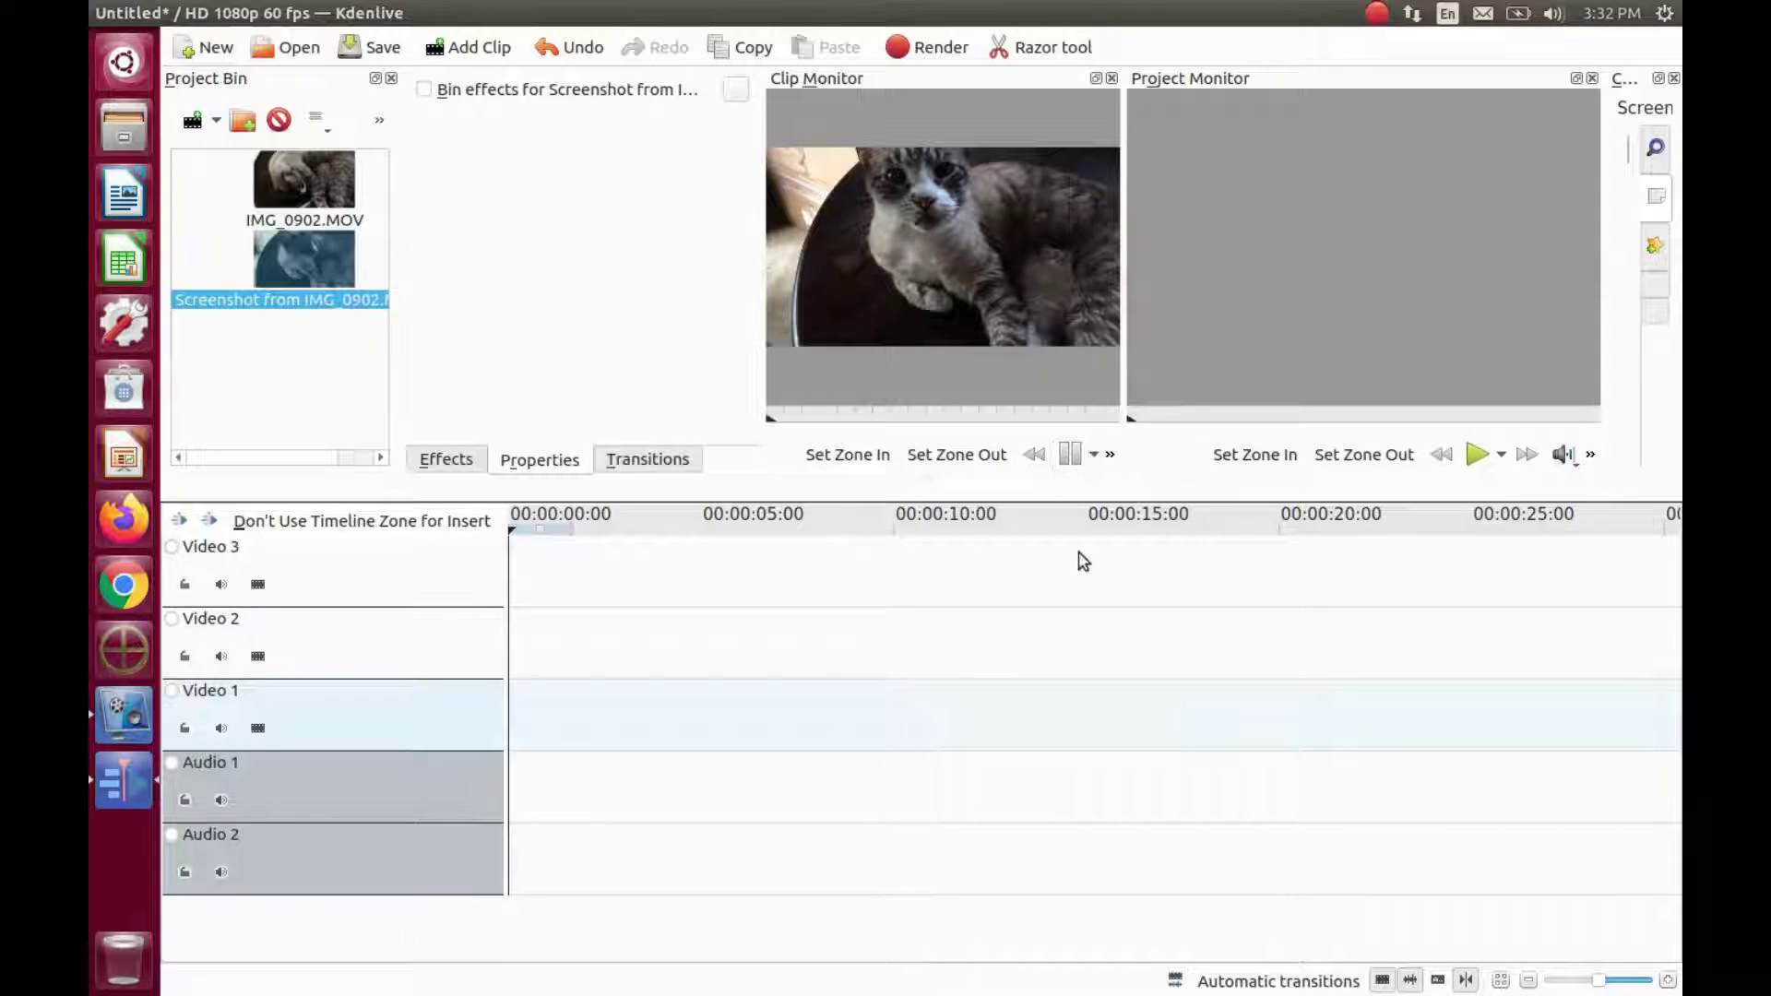
left_click(323, 202)
left_click_drag(323, 202, 513, 711)
Split off the cat video's audio, ungroup it, and delete the audio clip from Audio 1.
right_click(736, 712)
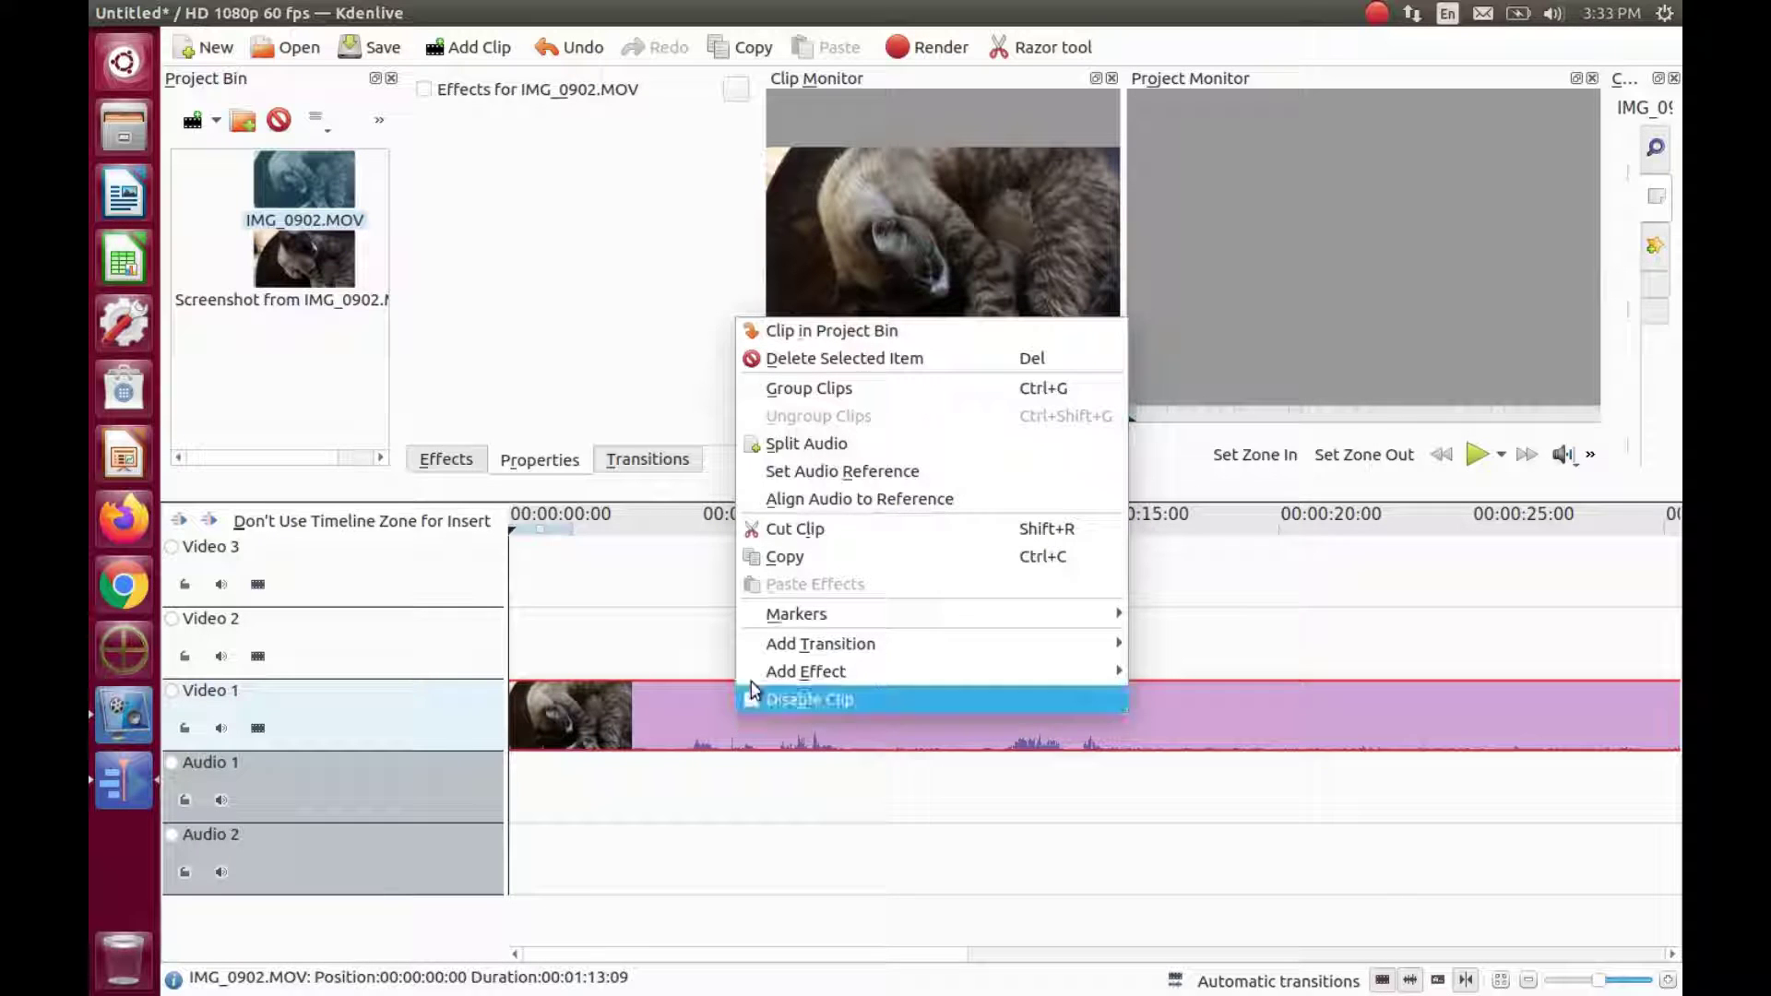
left_click(817, 444)
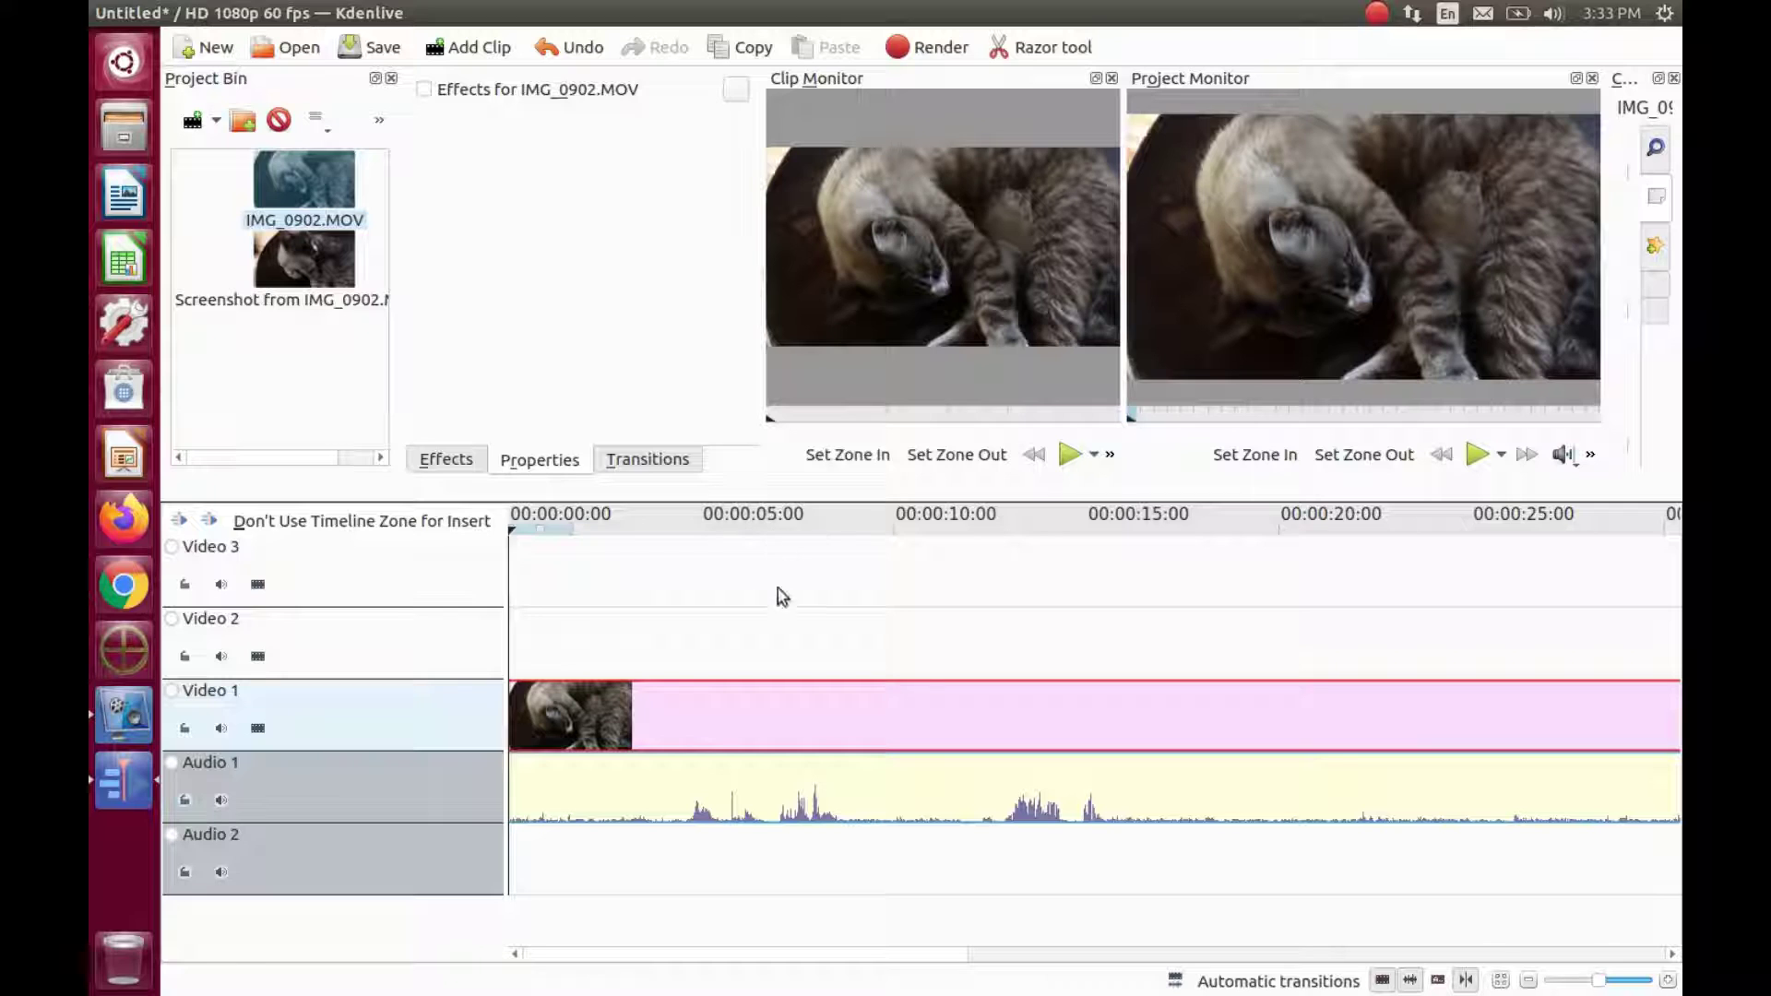
right_click(787, 712)
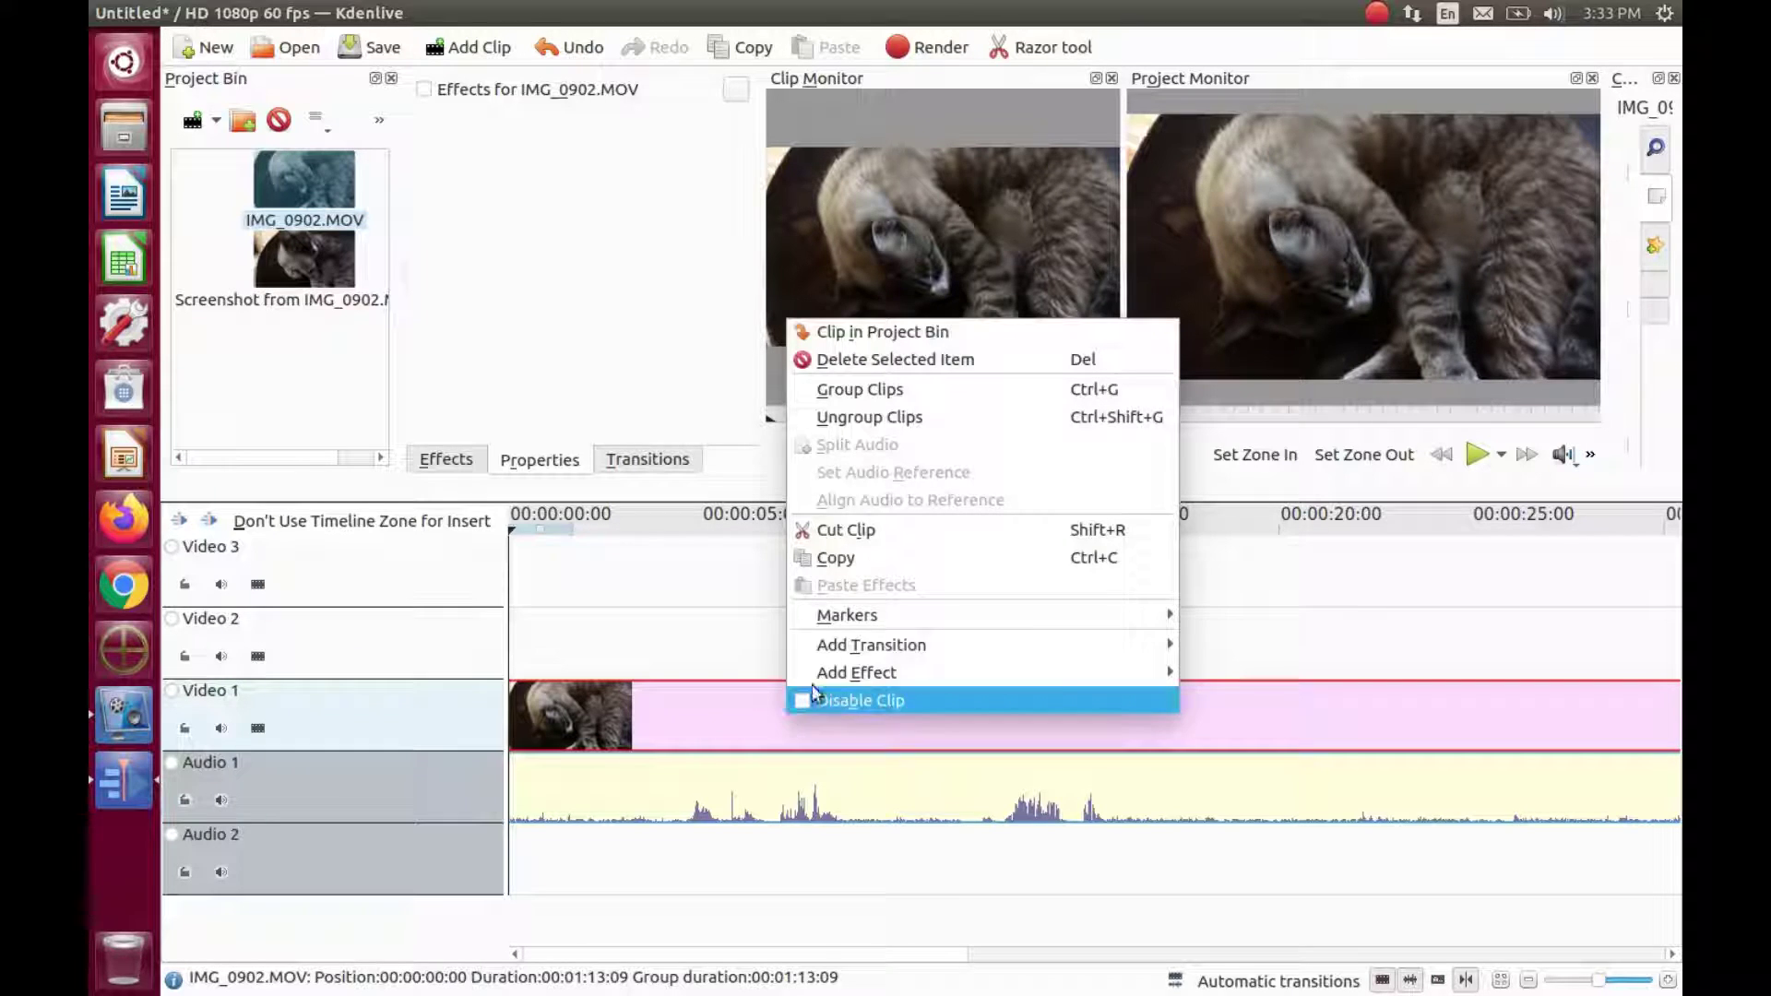
left_click(867, 420)
right_click(755, 786)
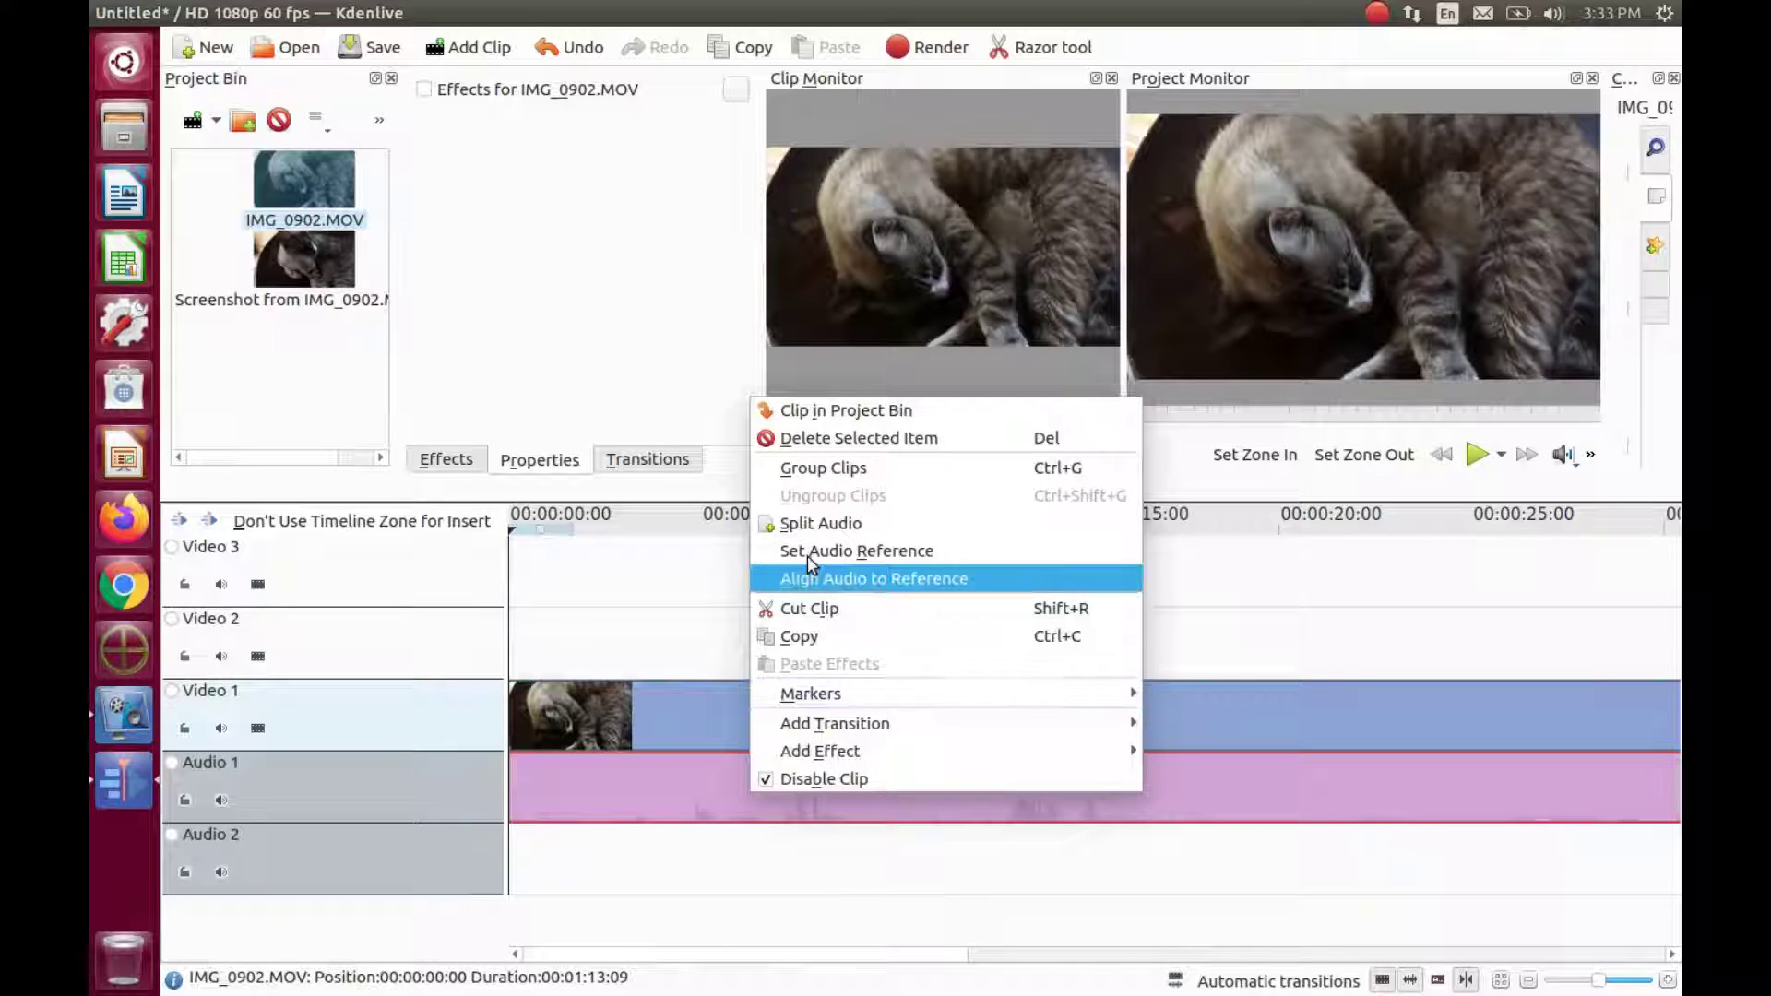
left_click(843, 437)
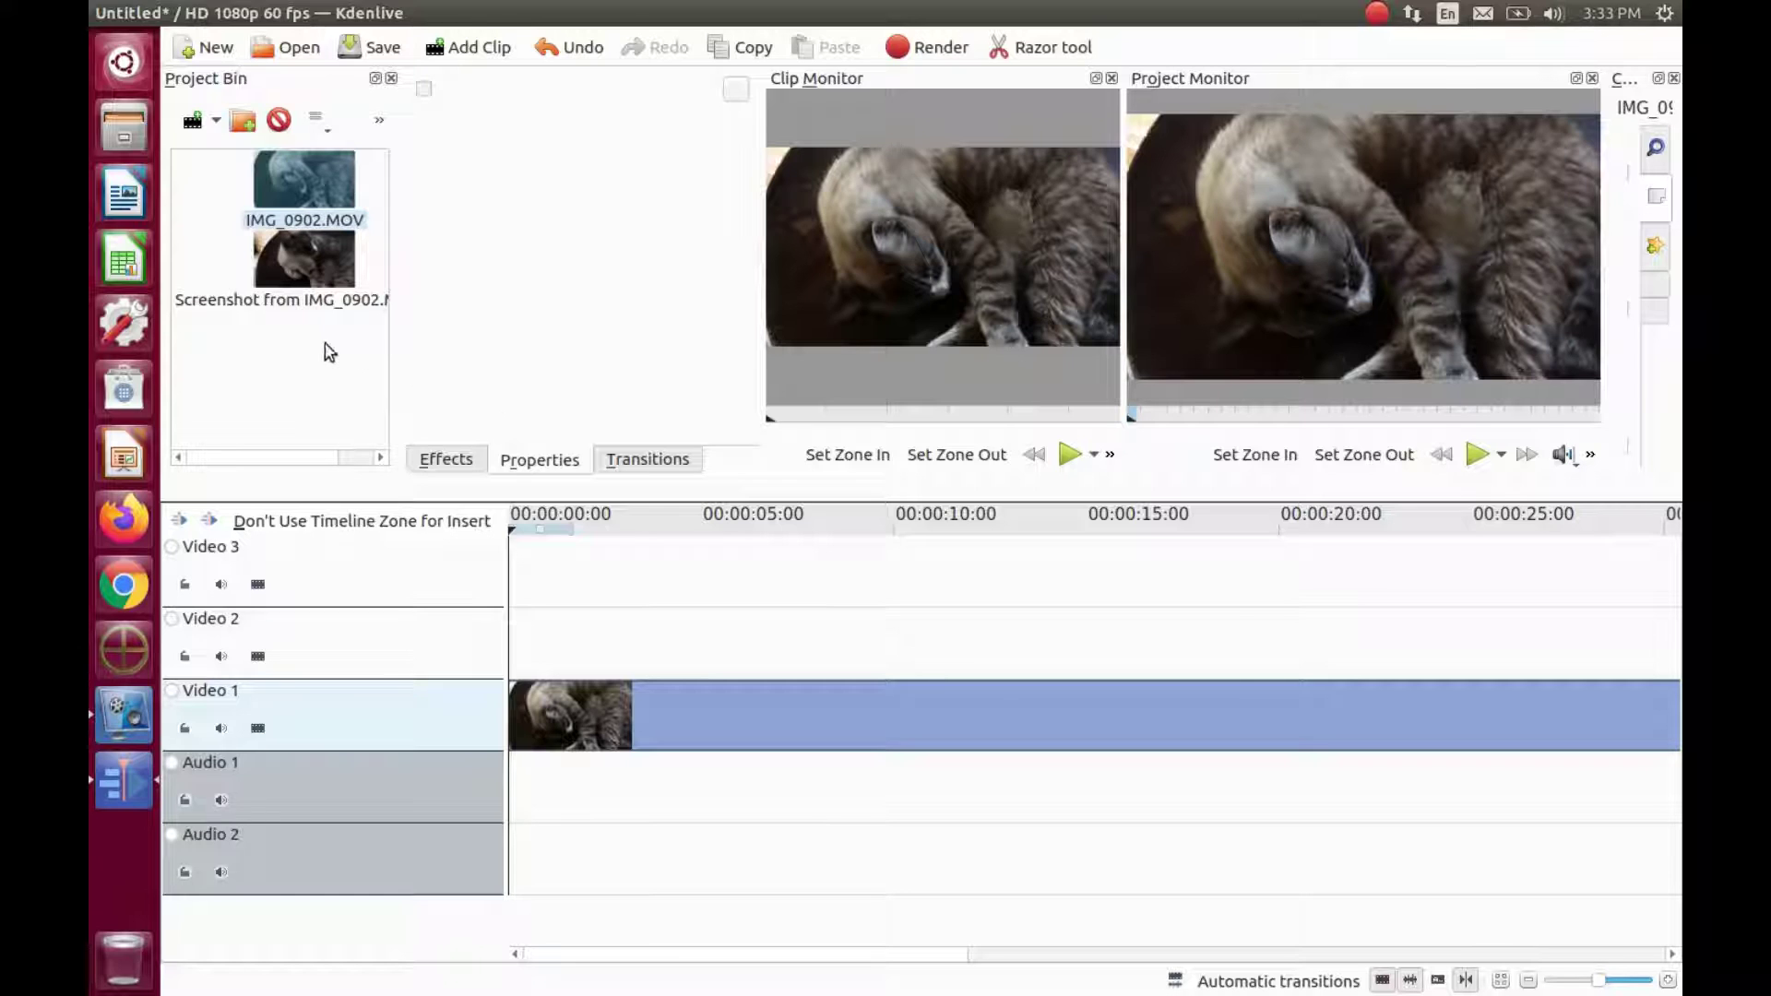
Preview the Screenshot from IMG_0902.MOV slideshow in the Clip Monitor on a loop, then stop it.
left_click(307, 269)
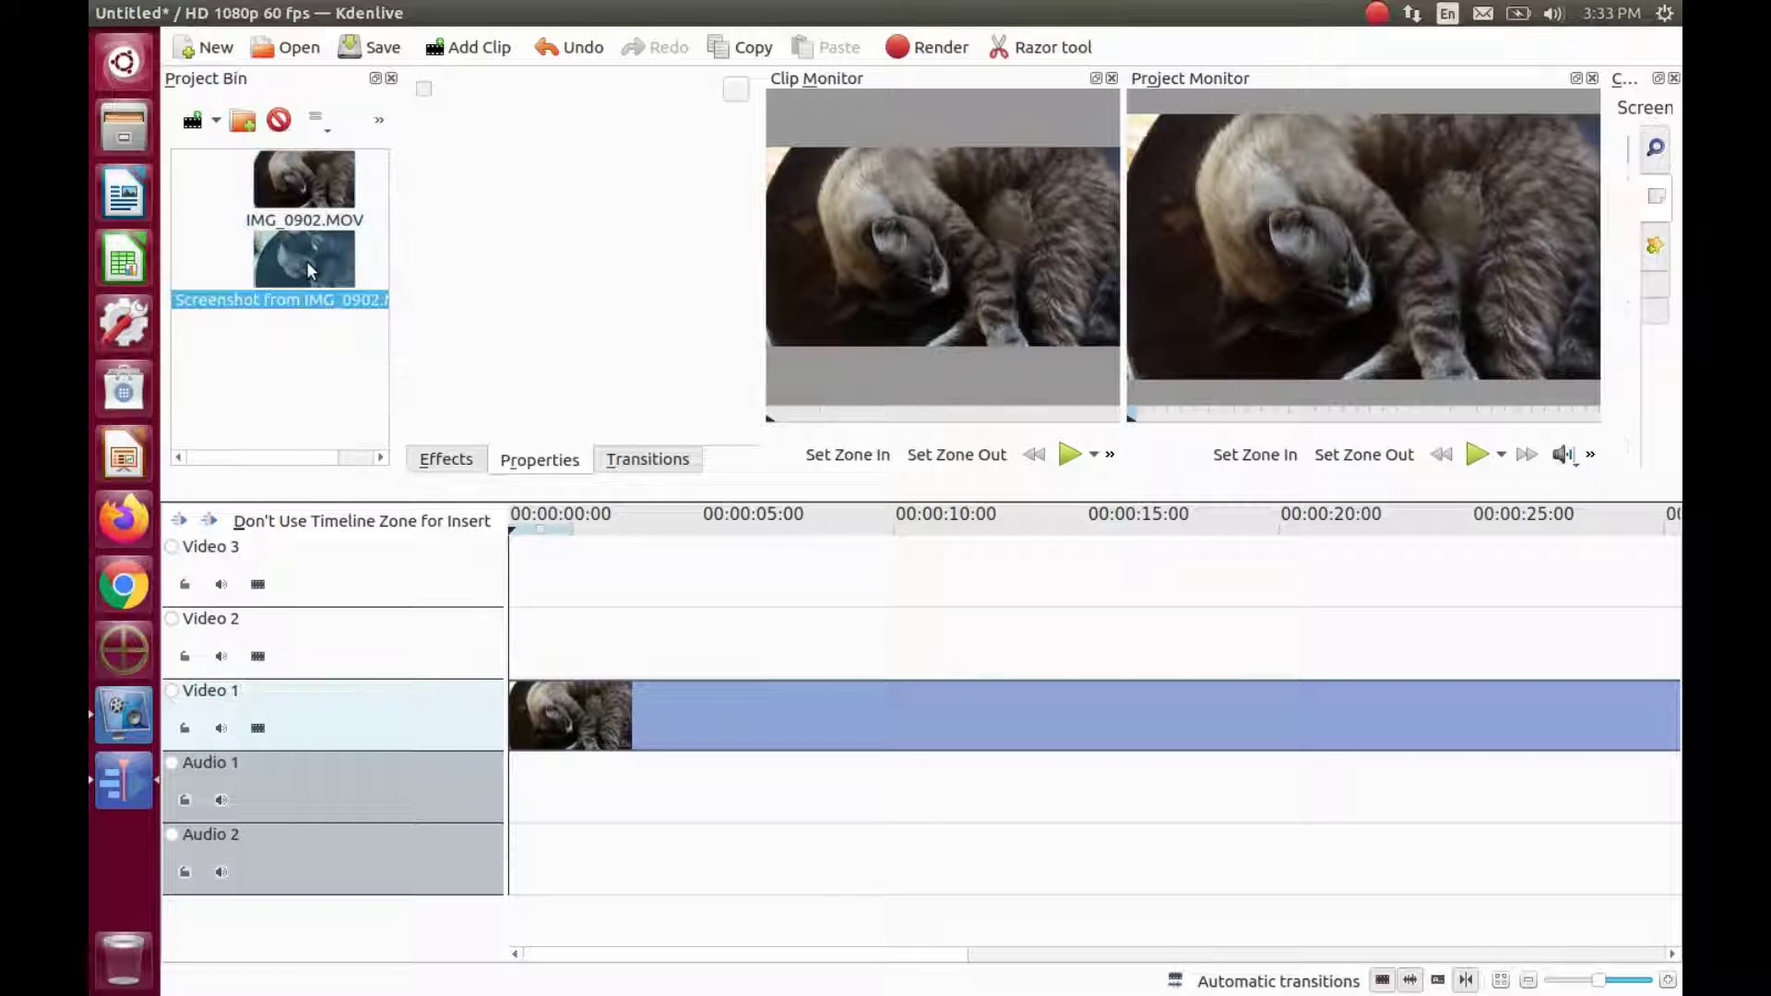
left_click(511, 13)
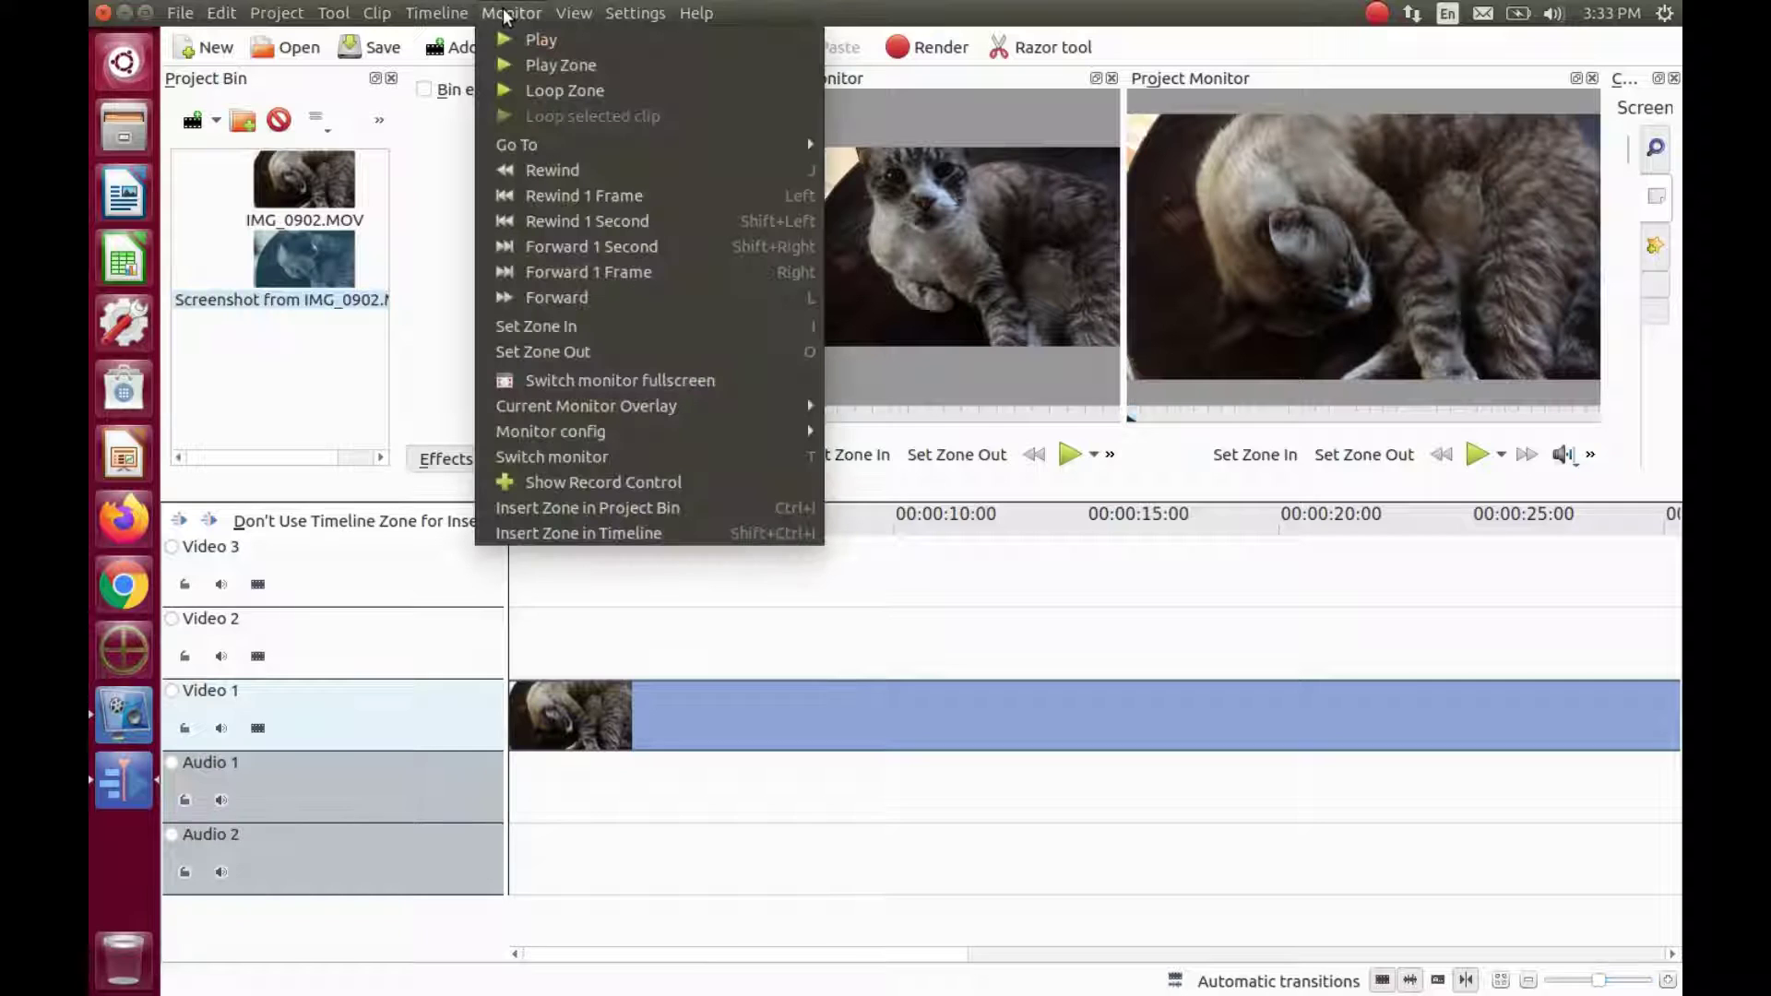
left_click(529, 89)
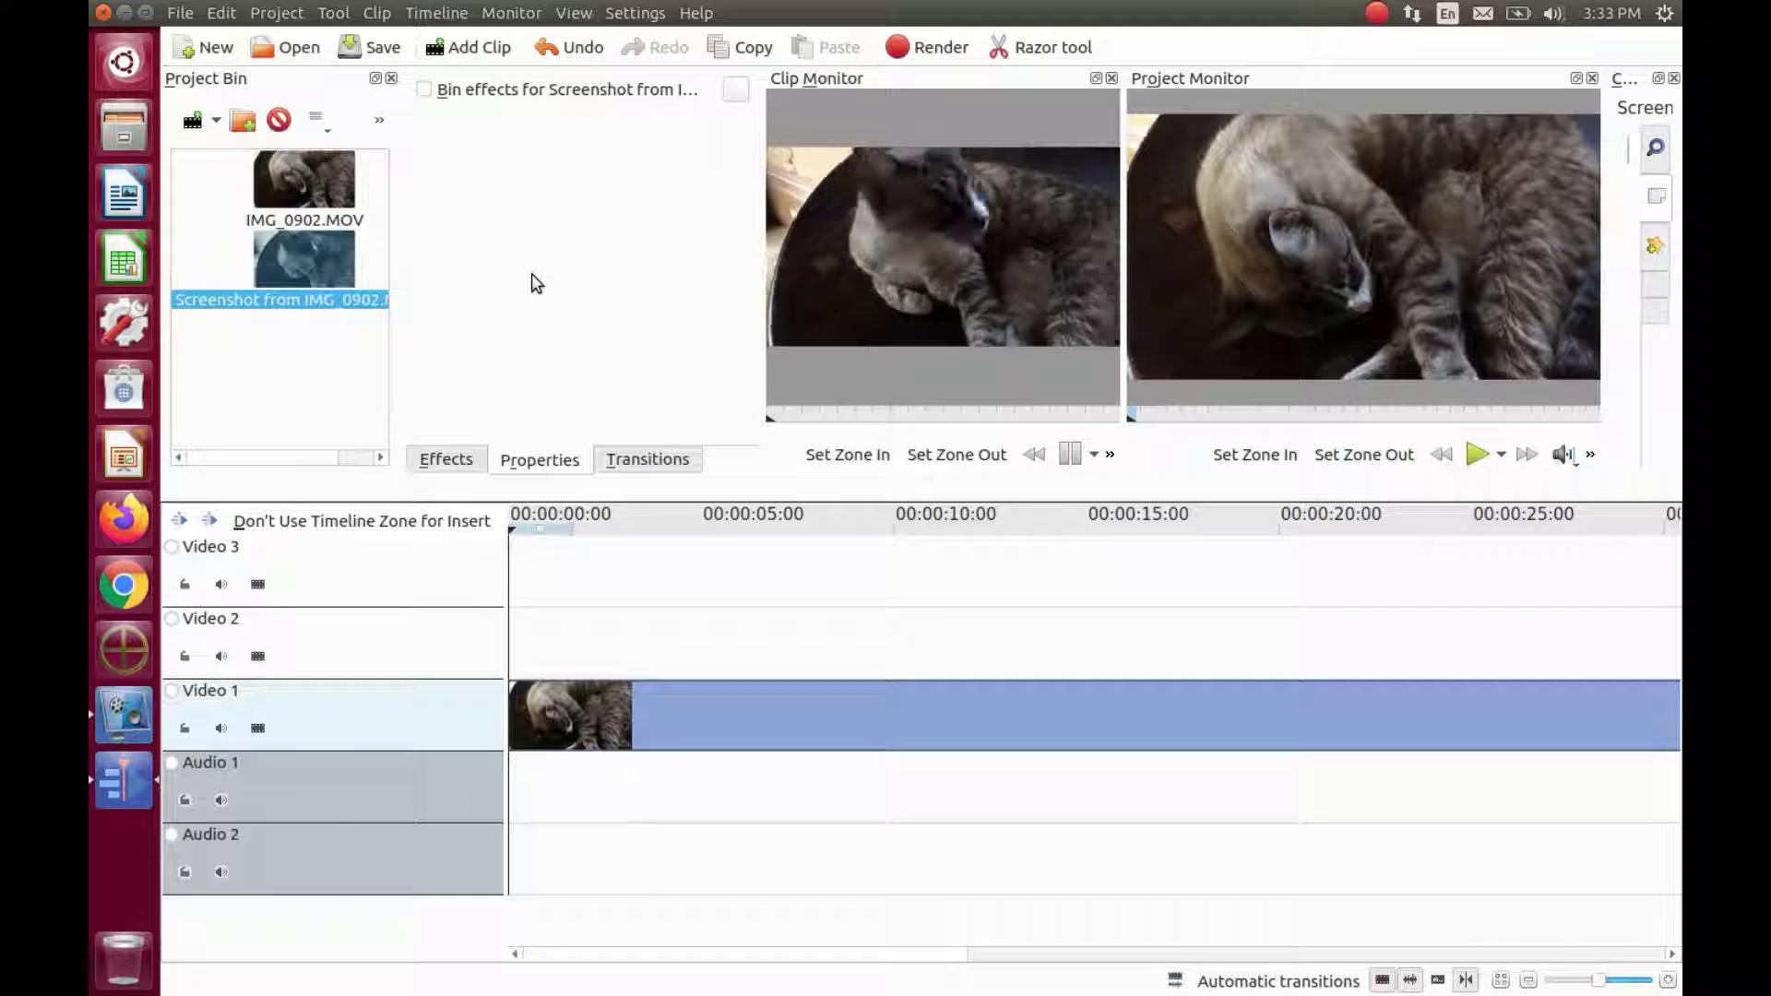
left_click(306, 273)
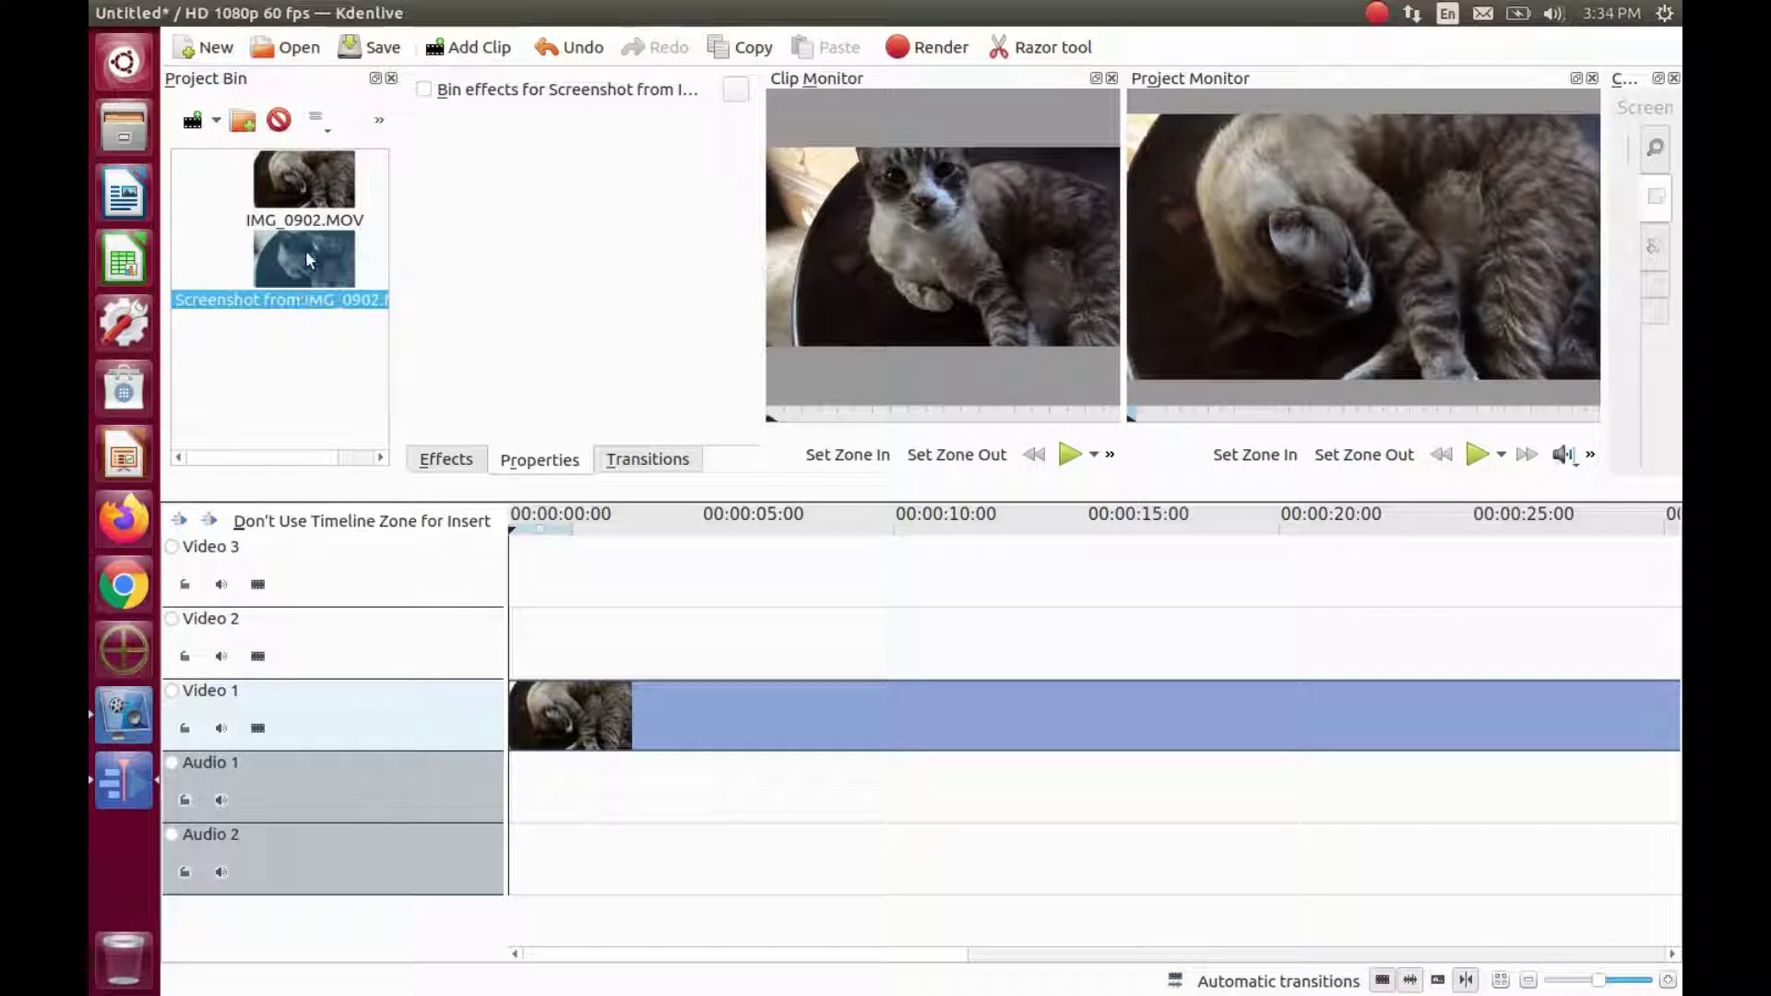
Place the Screenshot from IMG_0902.MOV slideshow at the start of Video 2, above the cat video.
left_click_drag(306, 258, 1121, 643)
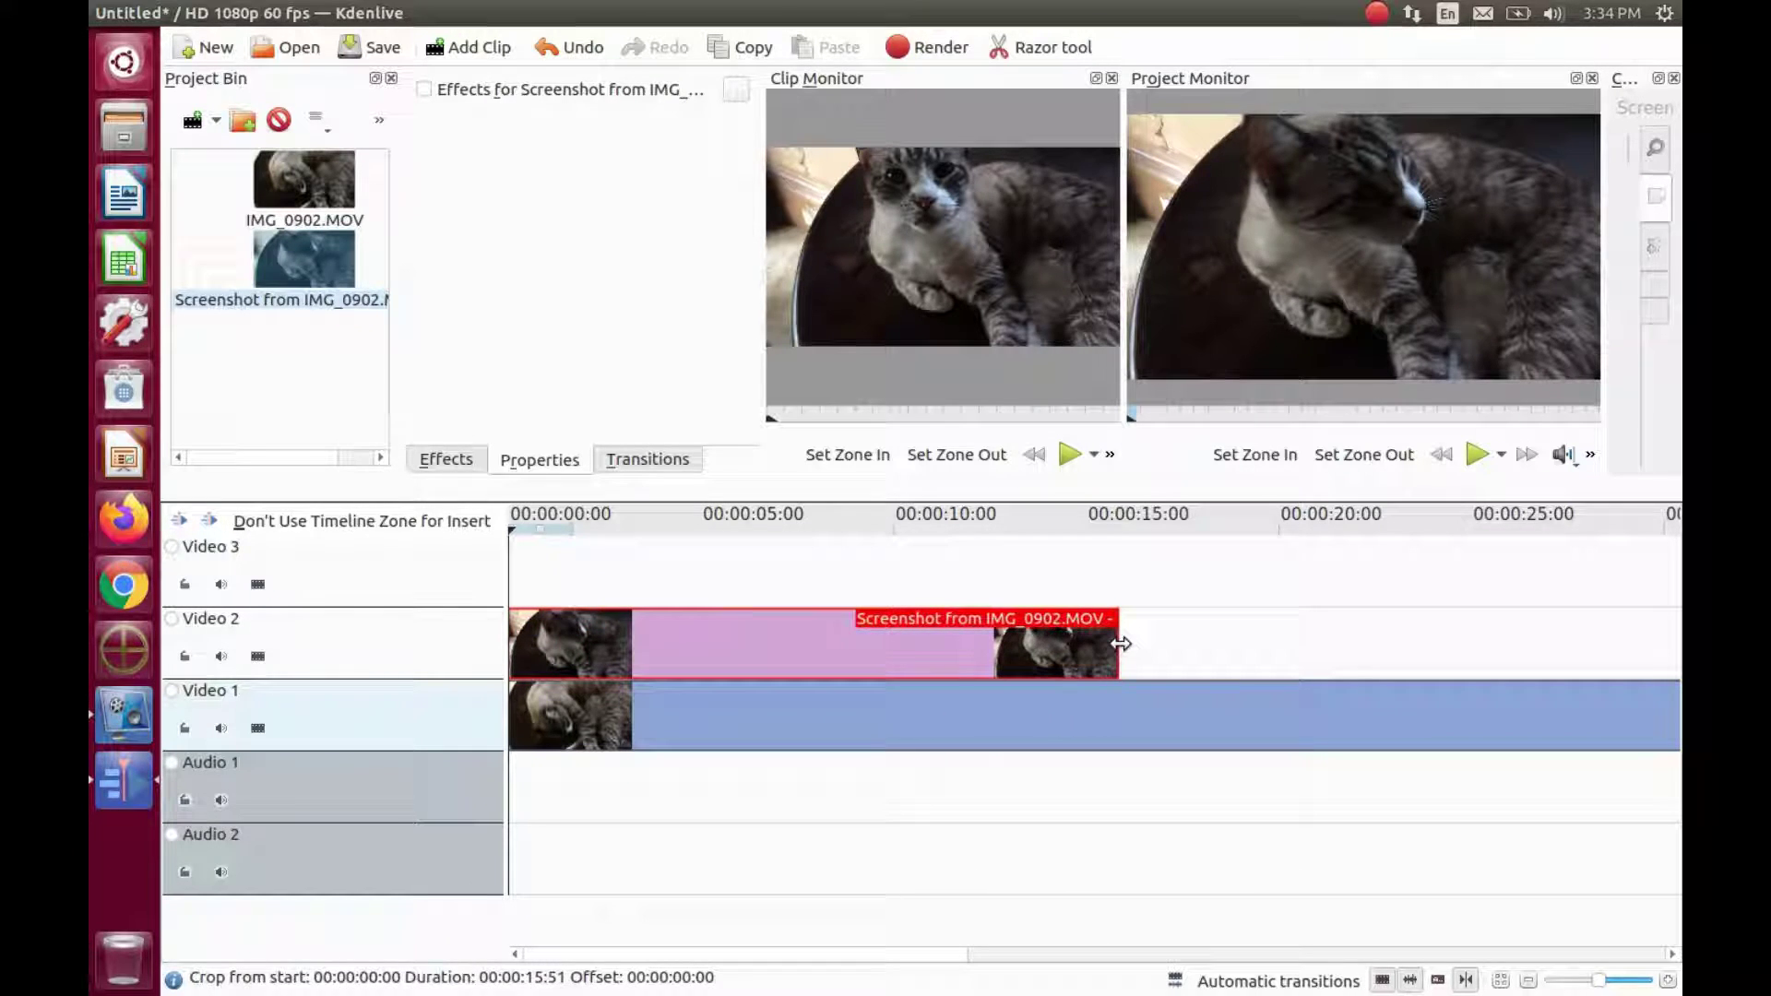
left_click(448, 461)
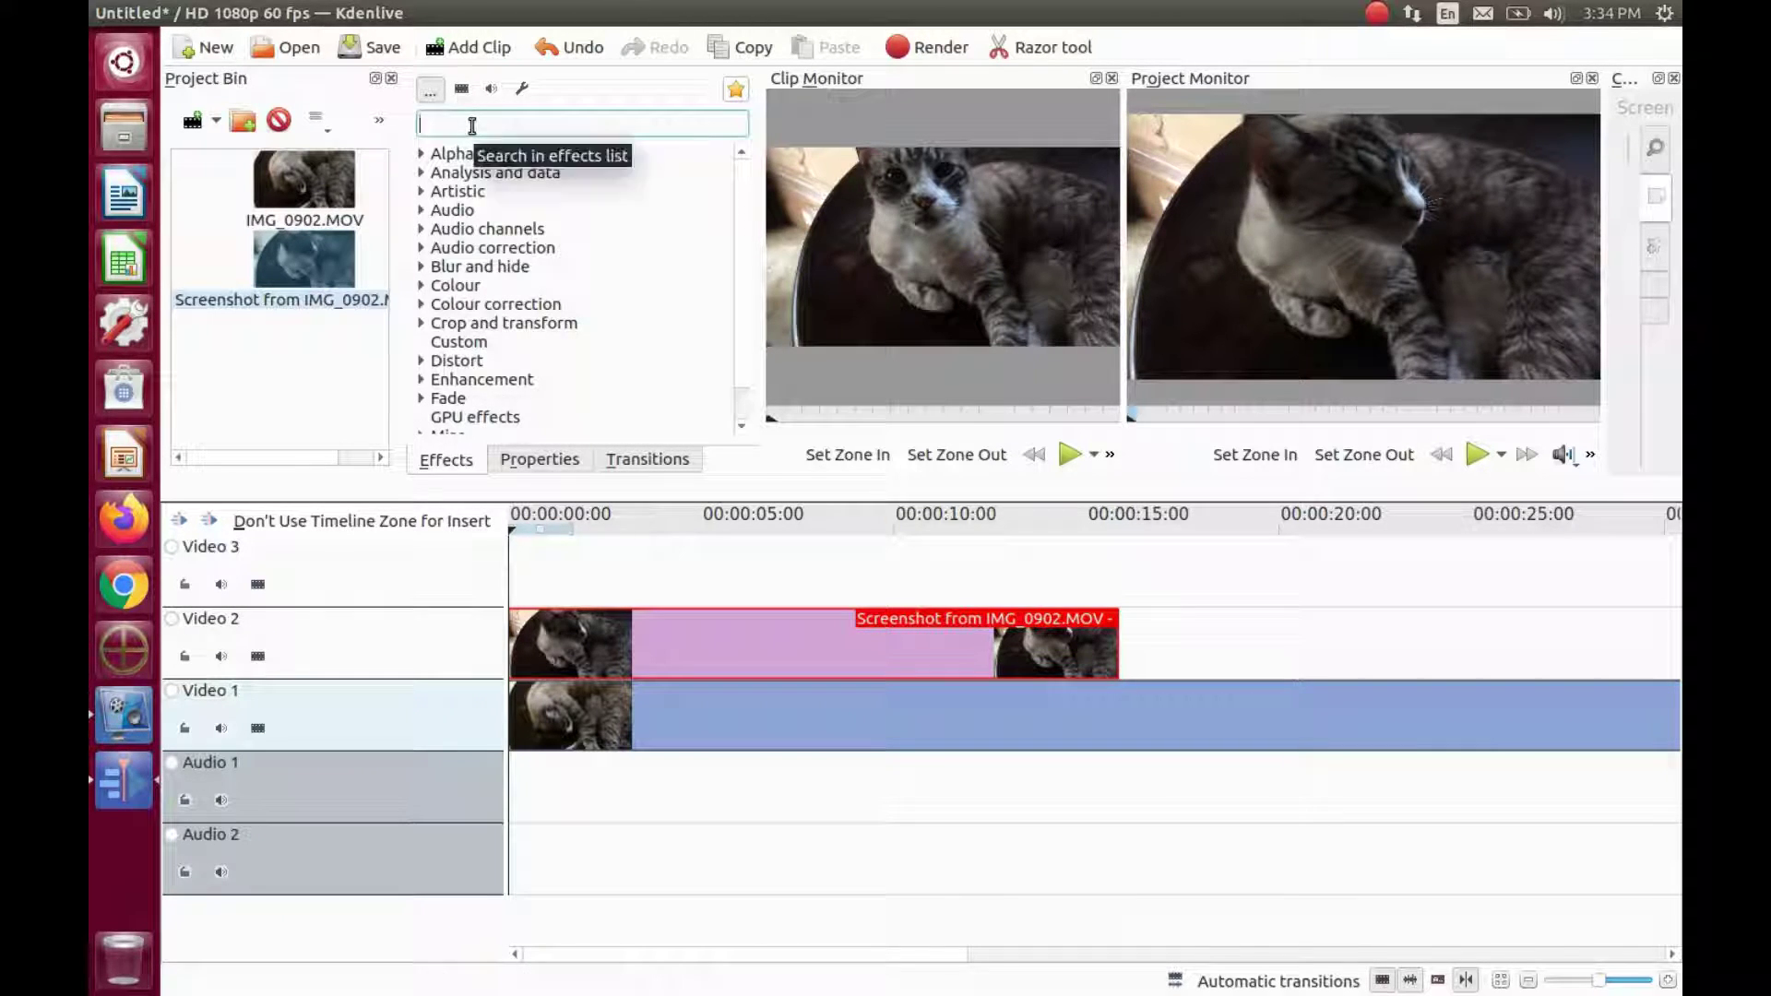
Apply Position and Zoom to the Video 2 slideshow at X 1193, Y 665, size 39.84%.
type("zoom")
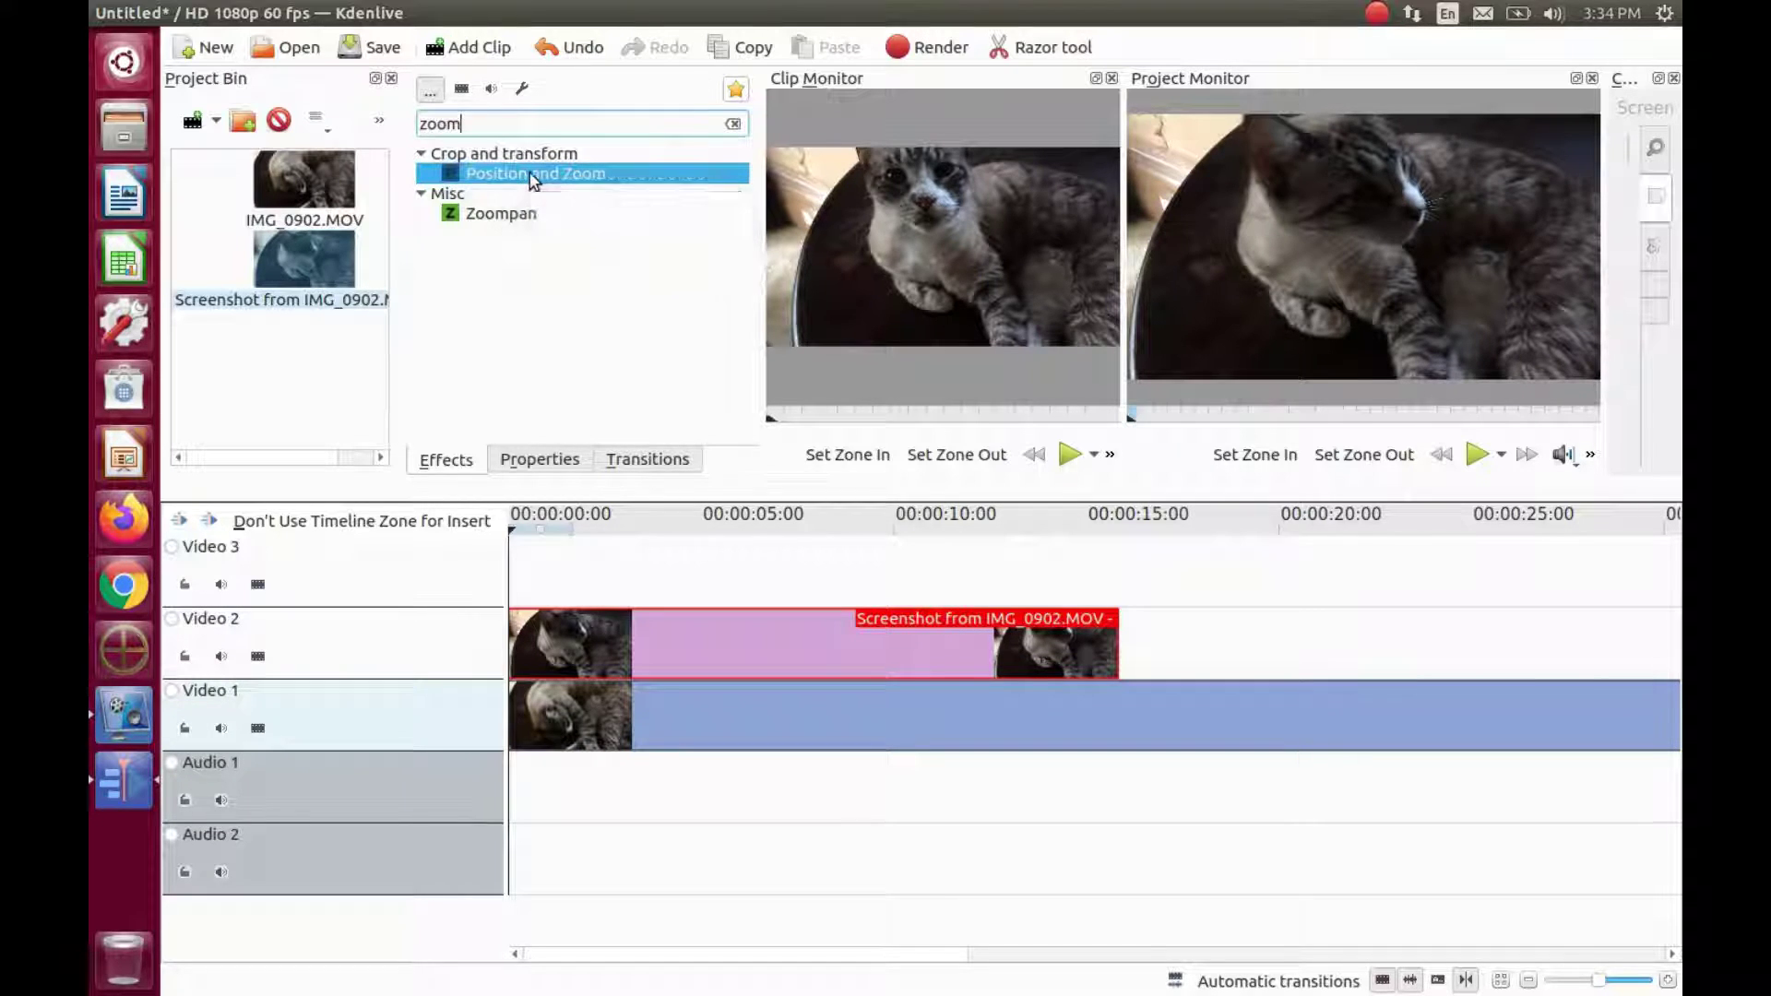
left_click_drag(535, 176, 722, 644)
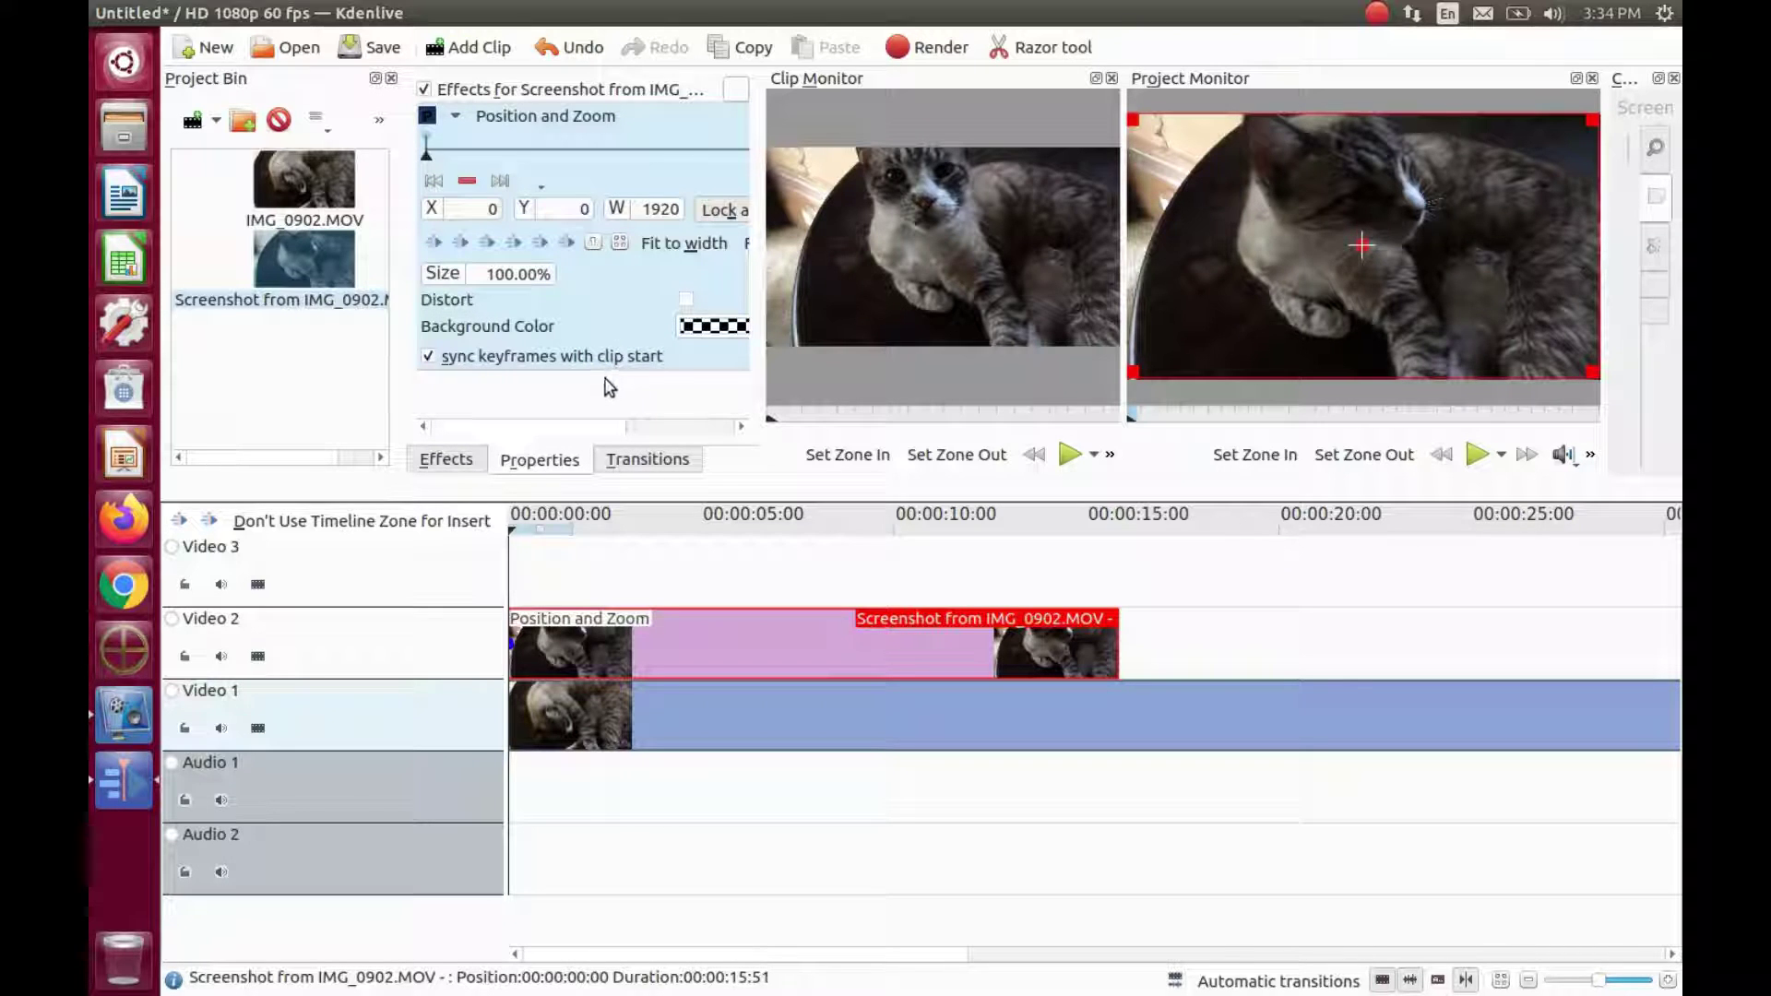
left_click_drag(481, 208, 595, 324)
type("3")
key("Tab")
type("665")
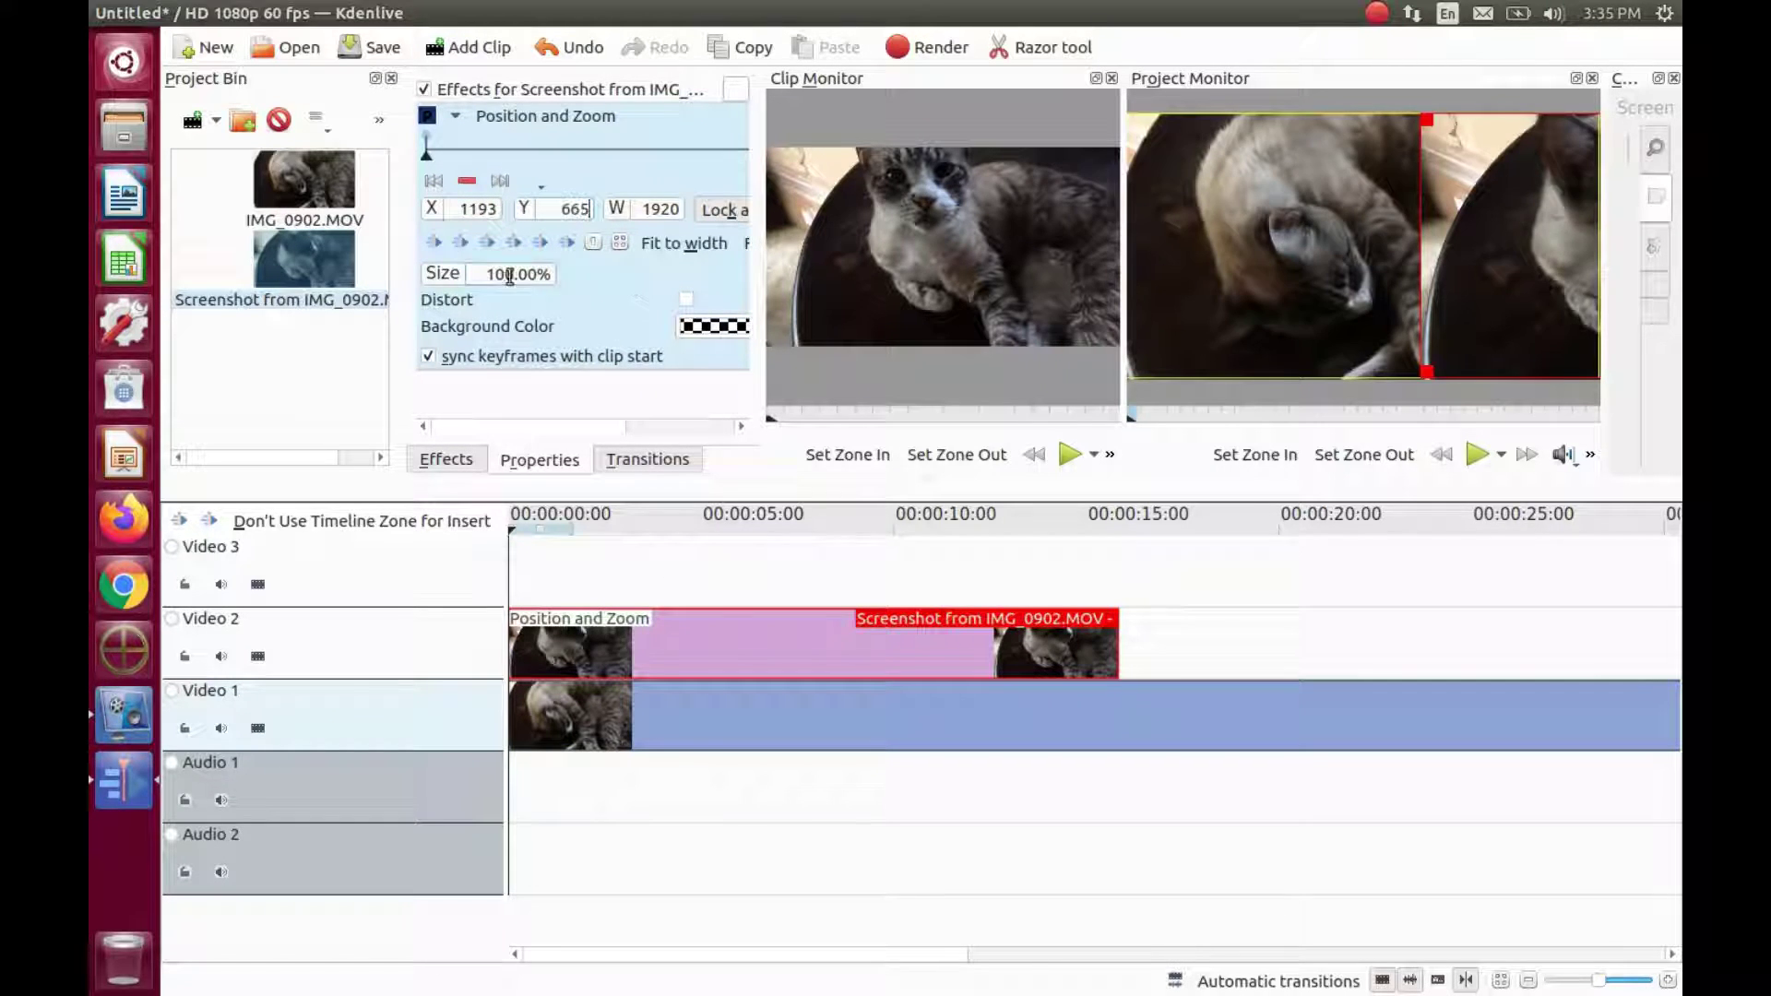
key("Tab")
type("39.84")
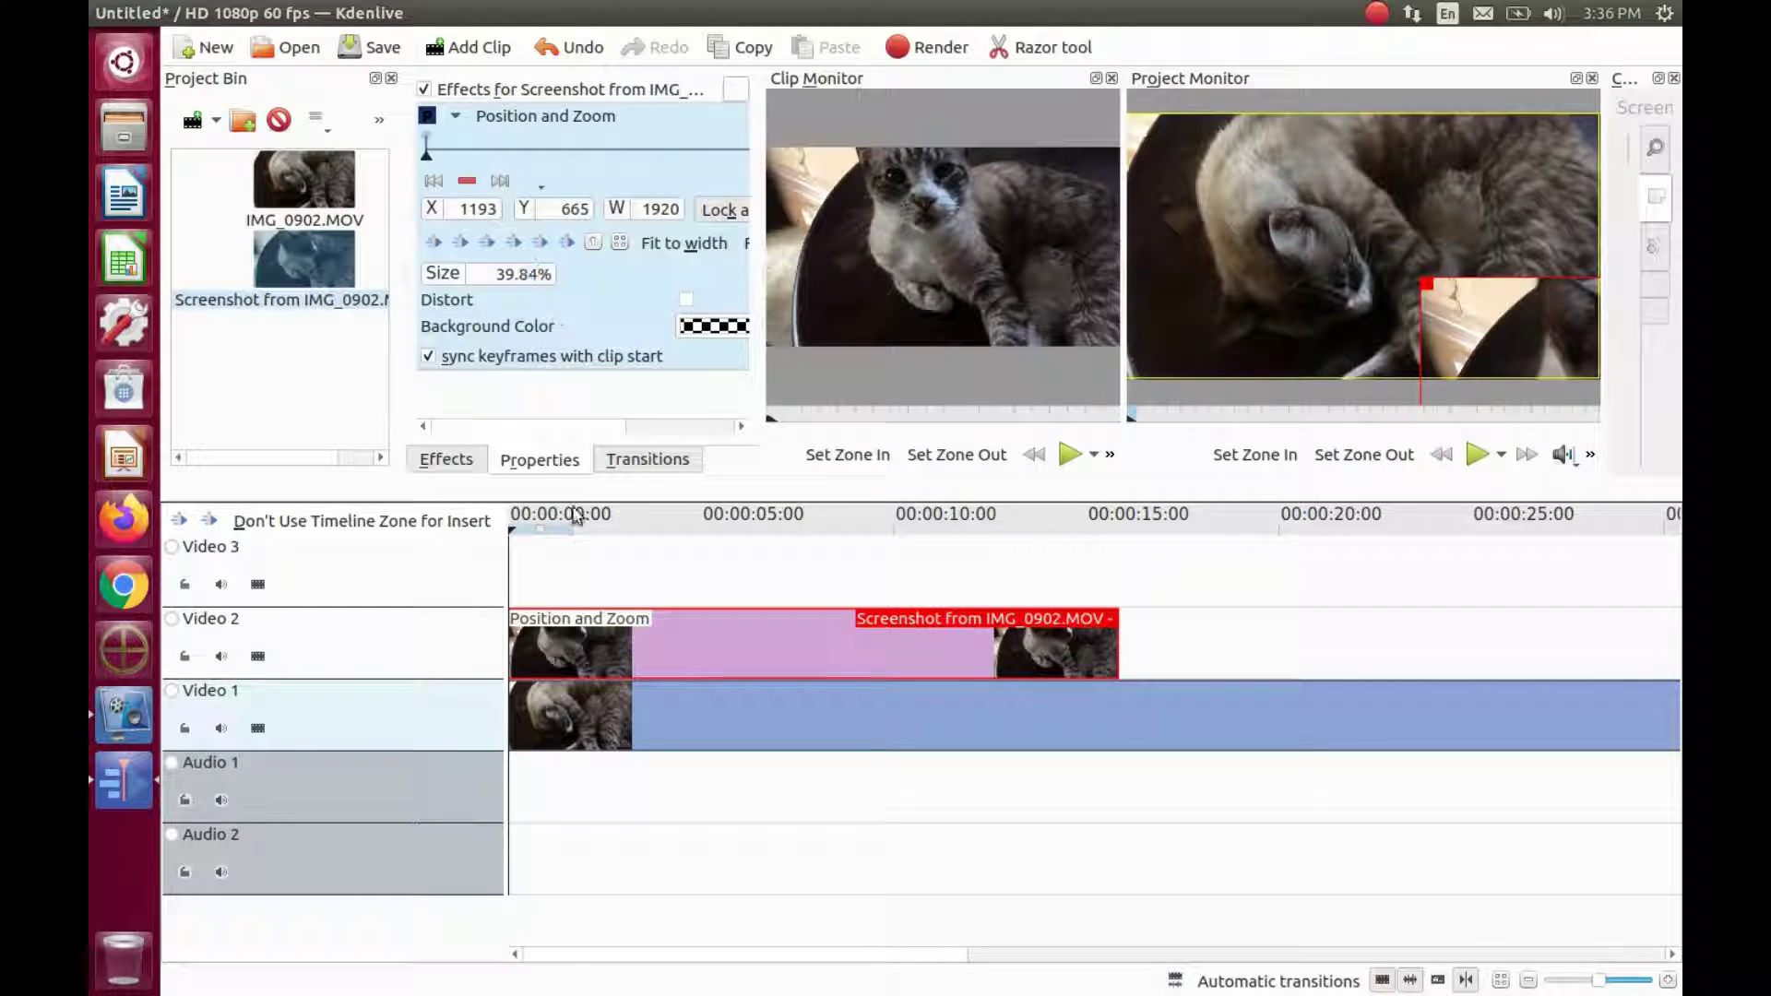
left_click(512, 766)
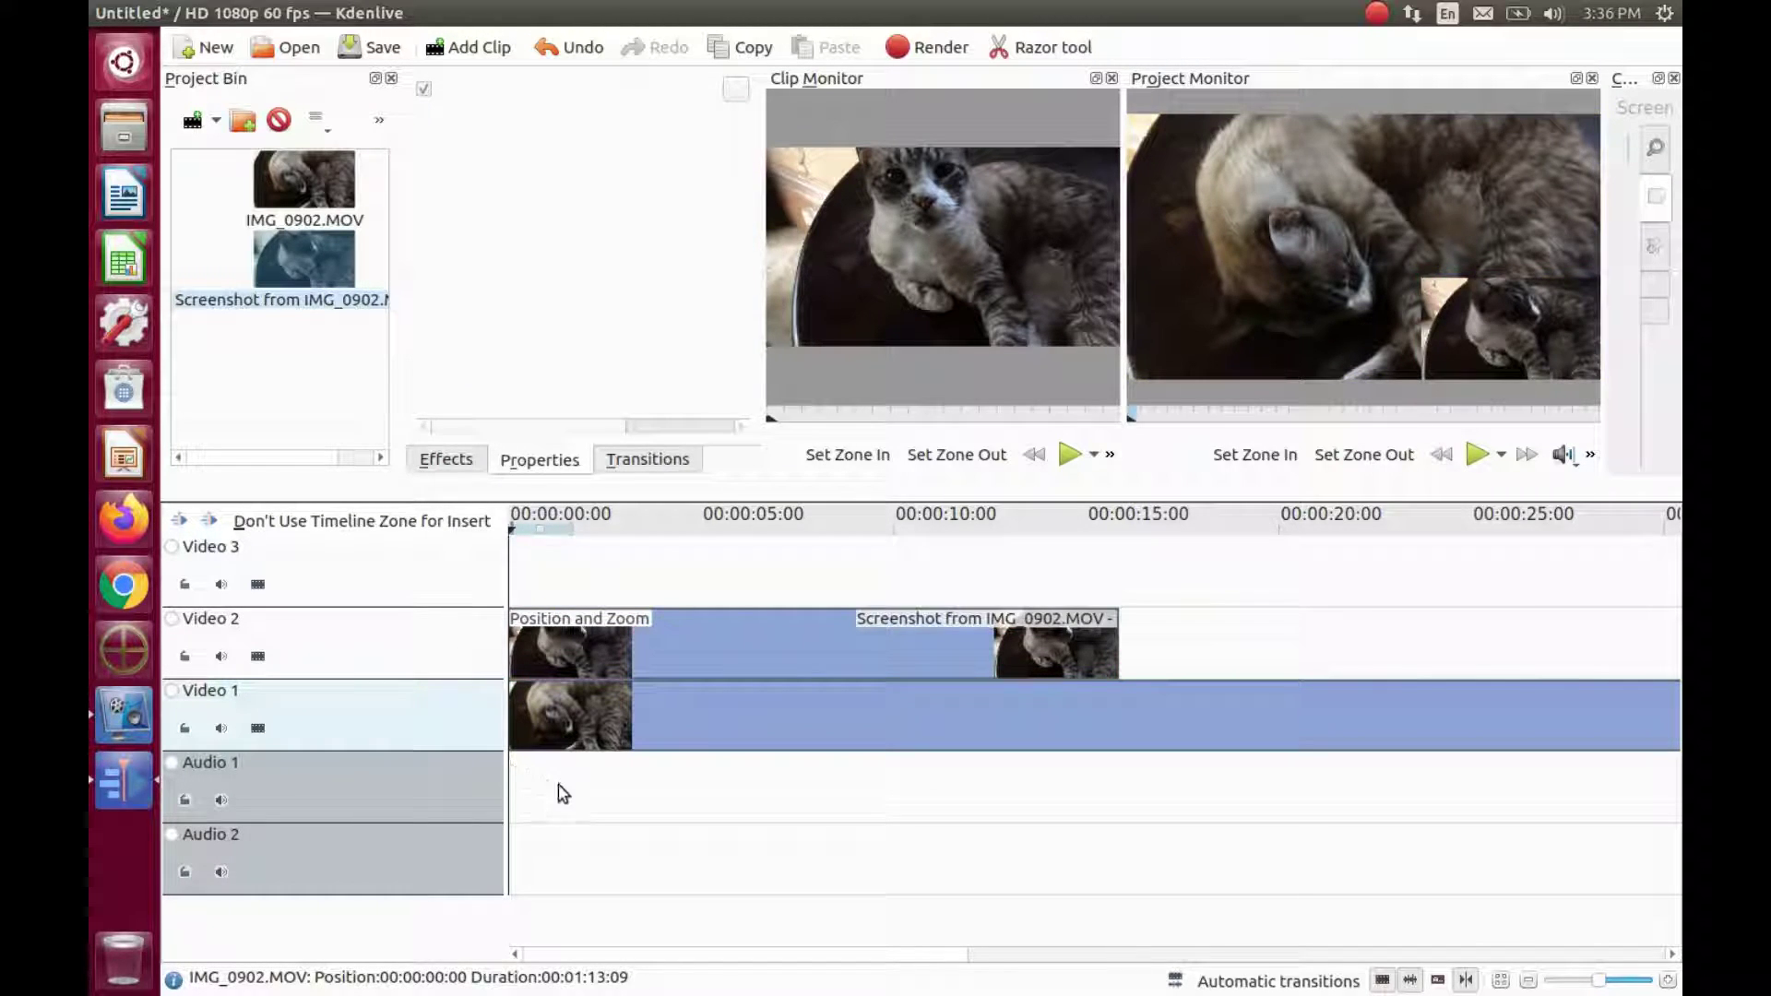
left_click(1476, 458)
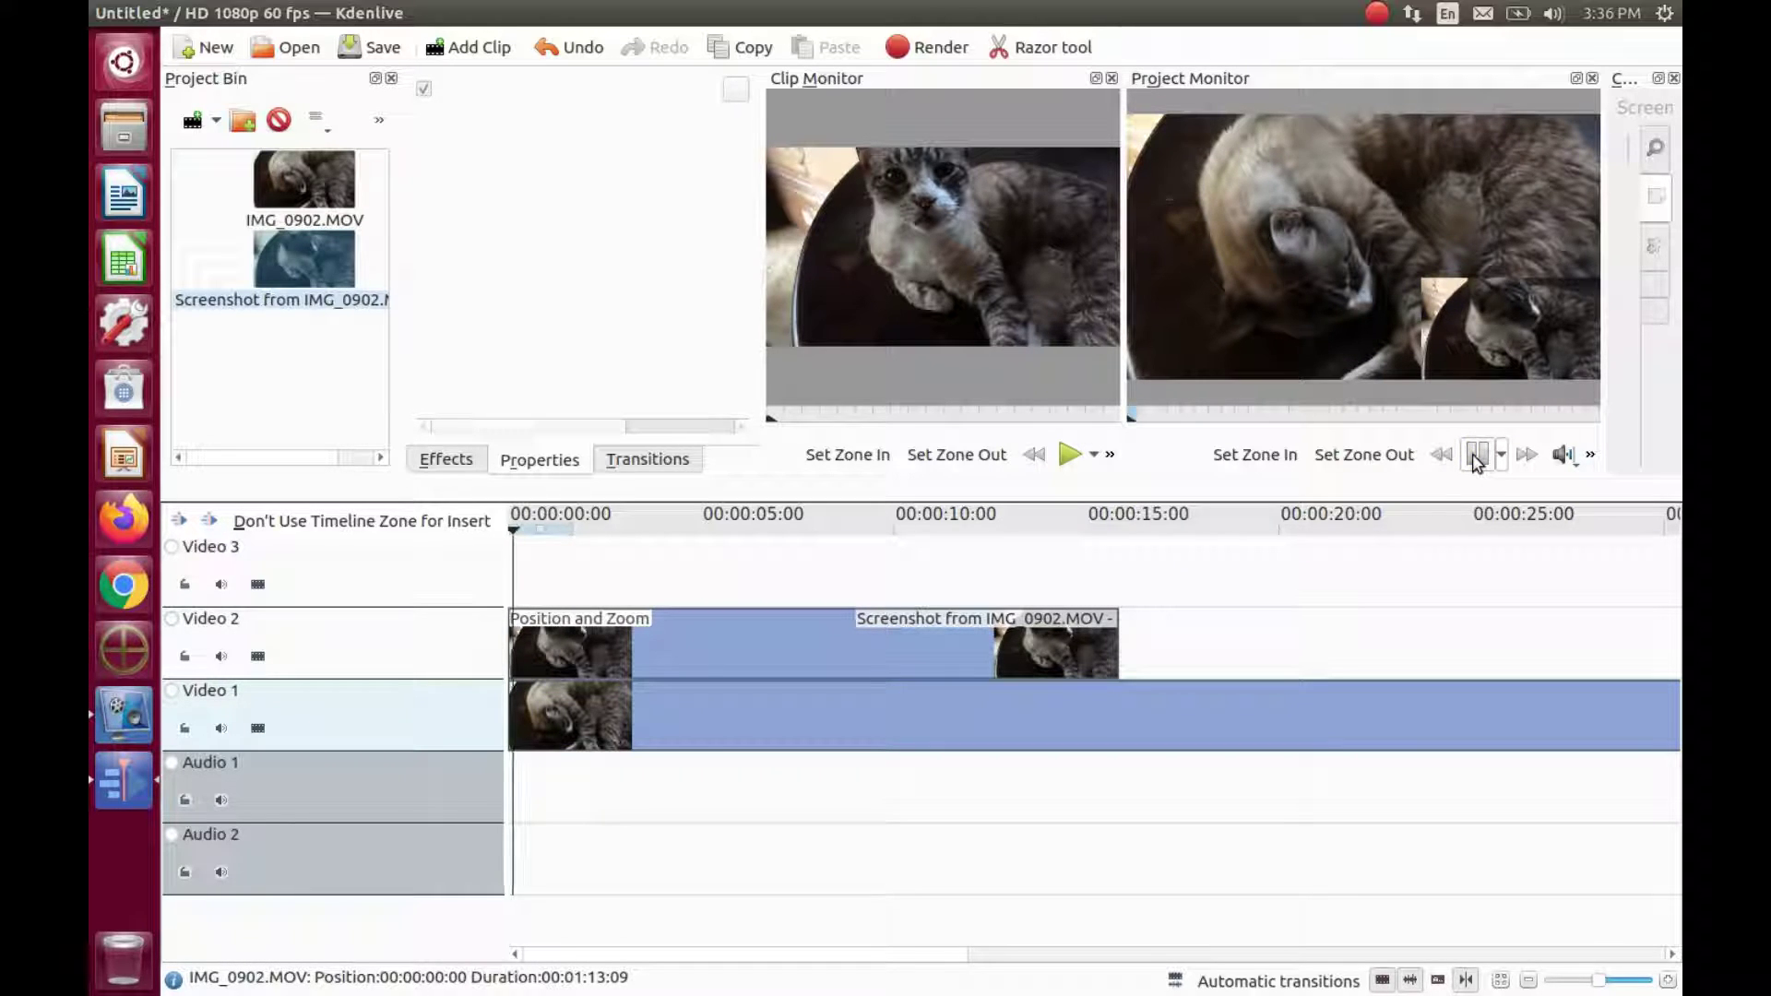